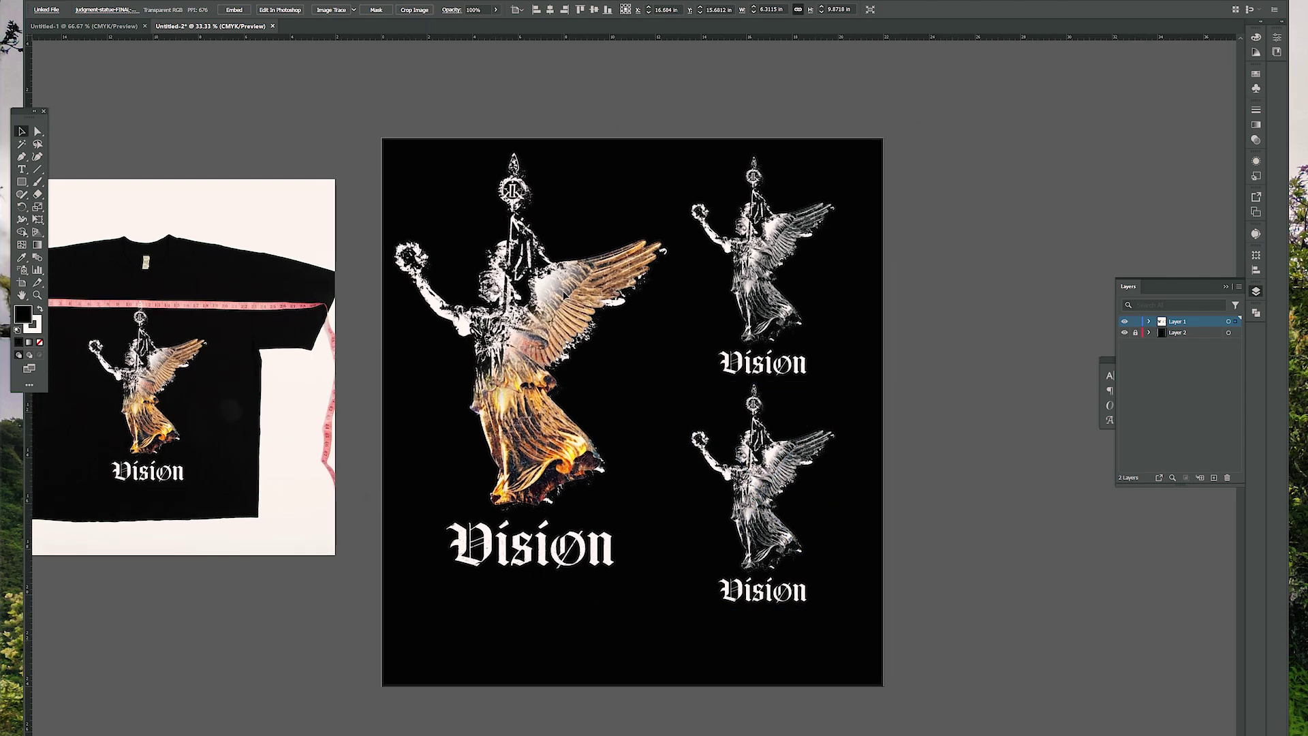
left_click(564, 296)
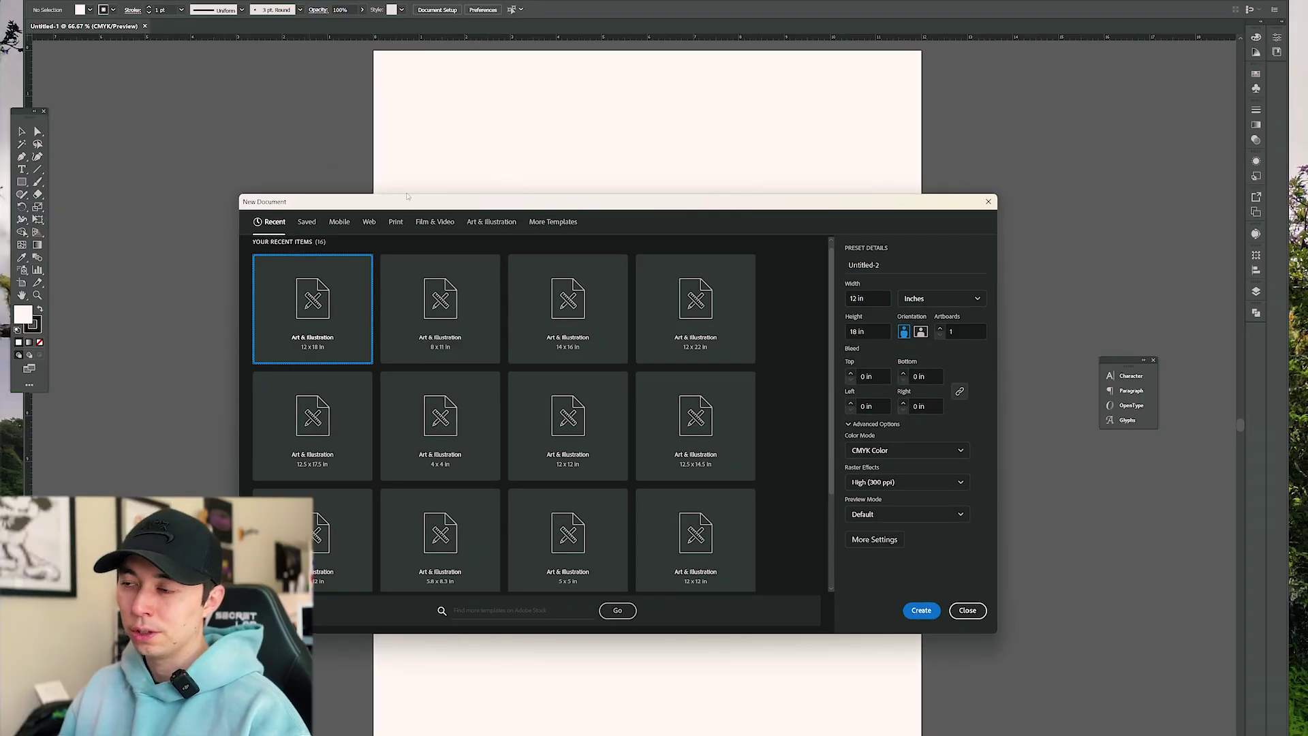
left_click_drag(505, 203, 512, 190)
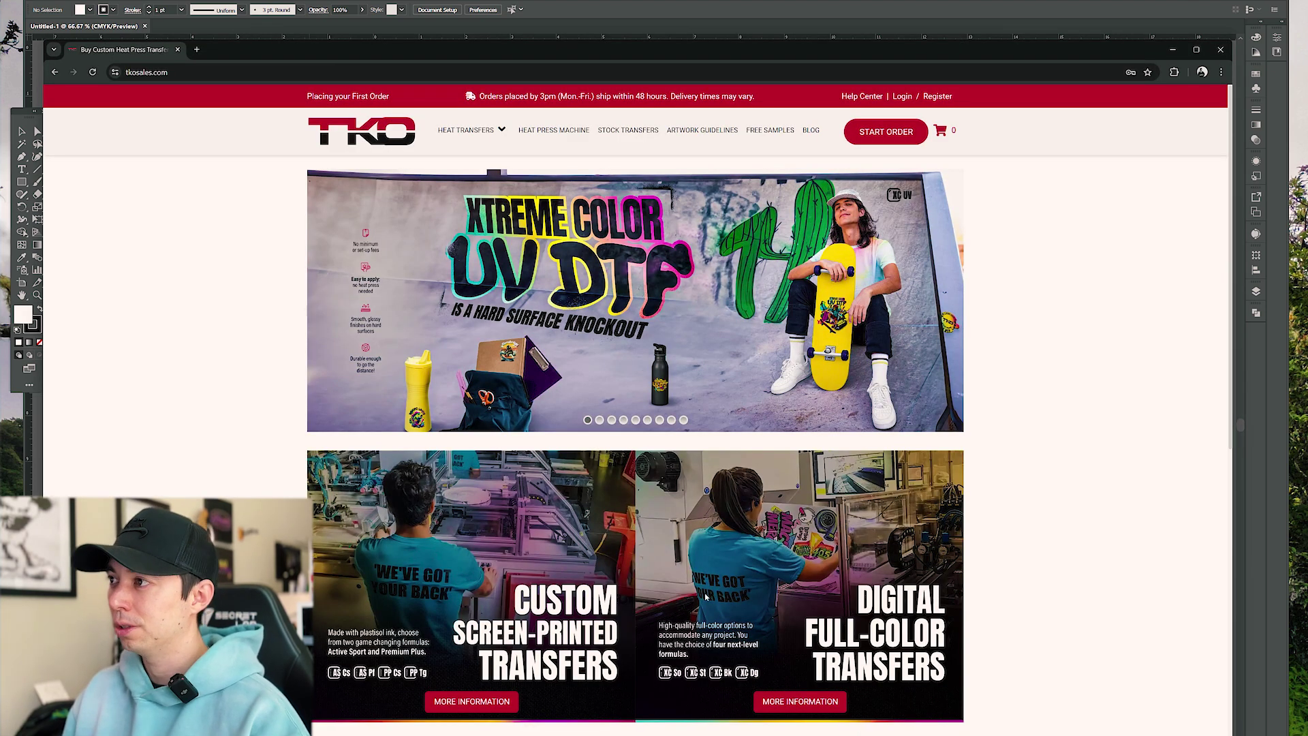
Open the Xtreme Color Digital DTF page on the TKO website and examine the gang sheet sizes and pricing
mouse_move(495, 138)
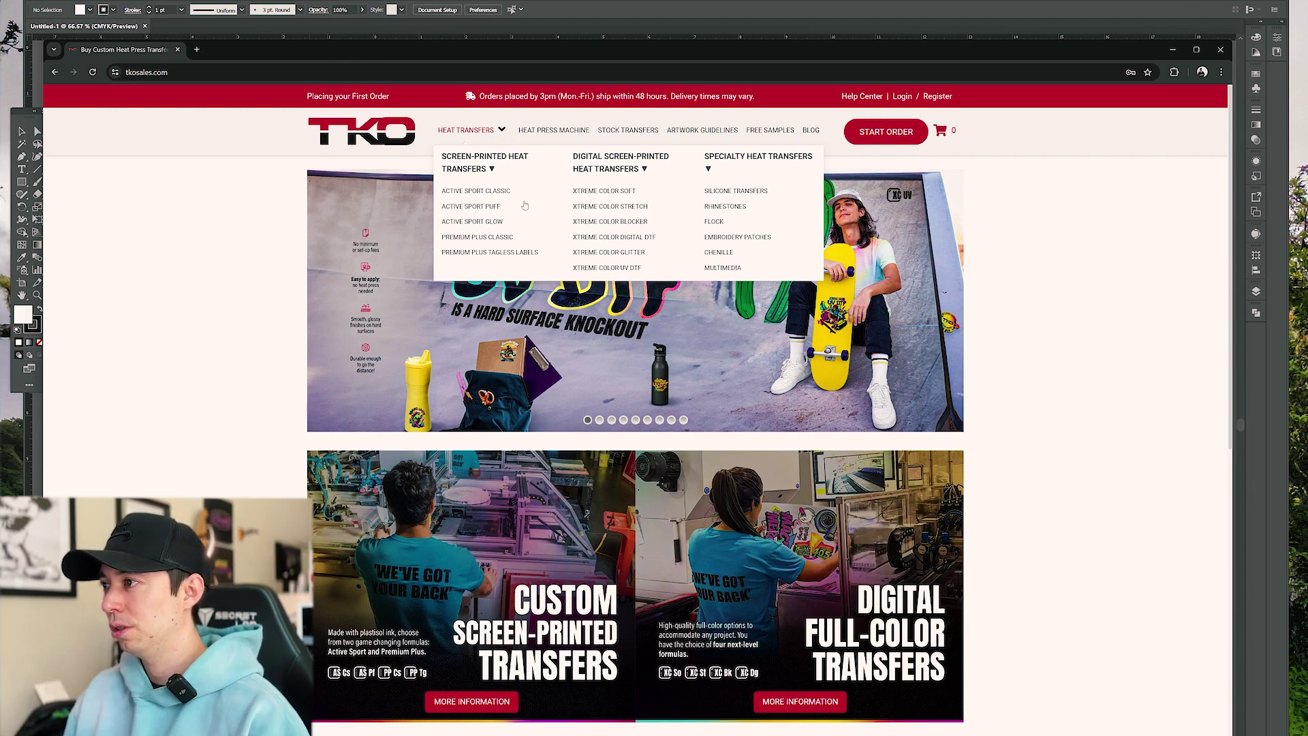
left_click(616, 238)
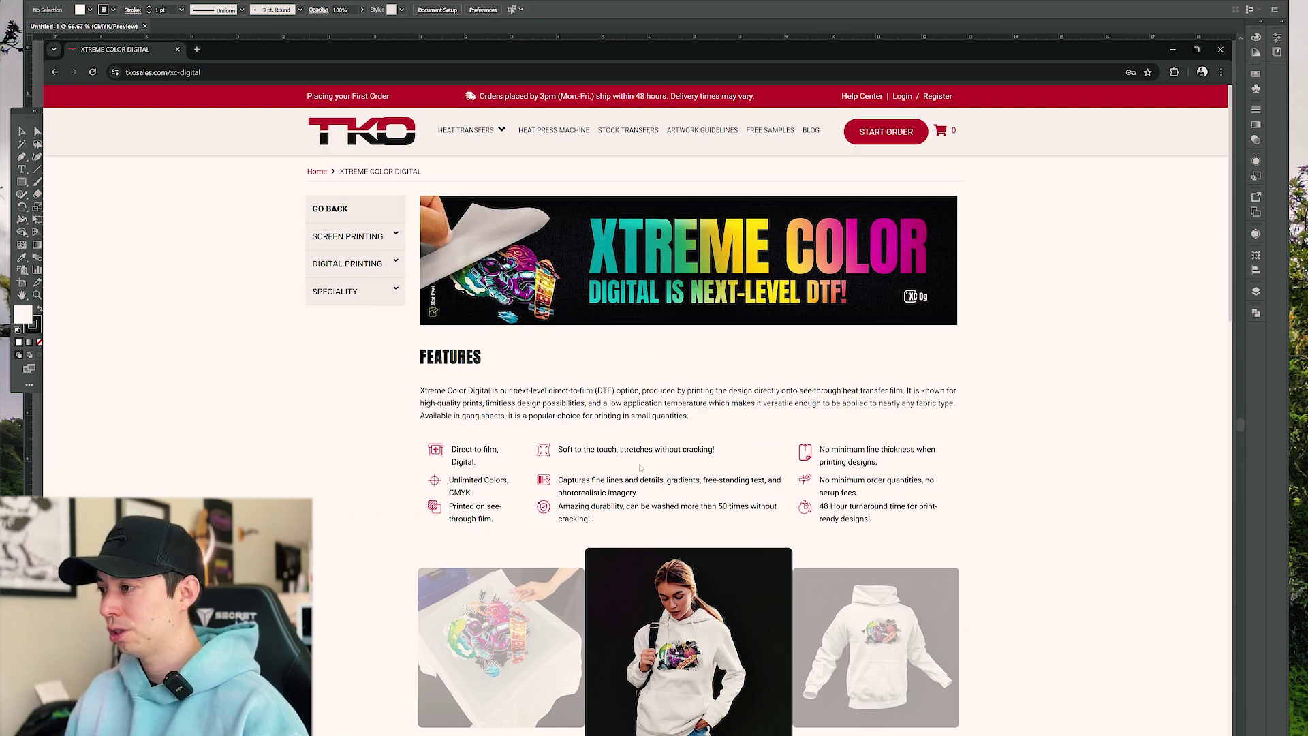
scroll(641, 456, "down", 15)
scroll(674, 355, "up", 3)
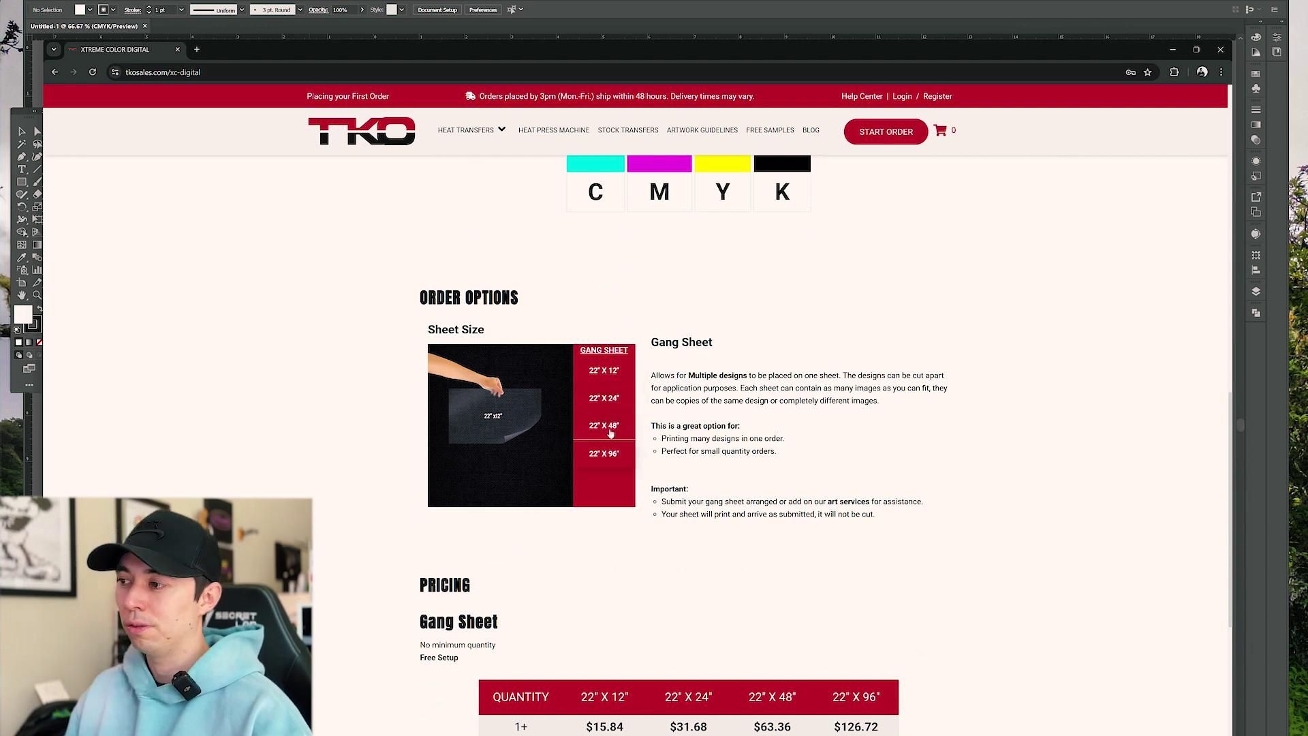
scroll(673, 402, "down", 3)
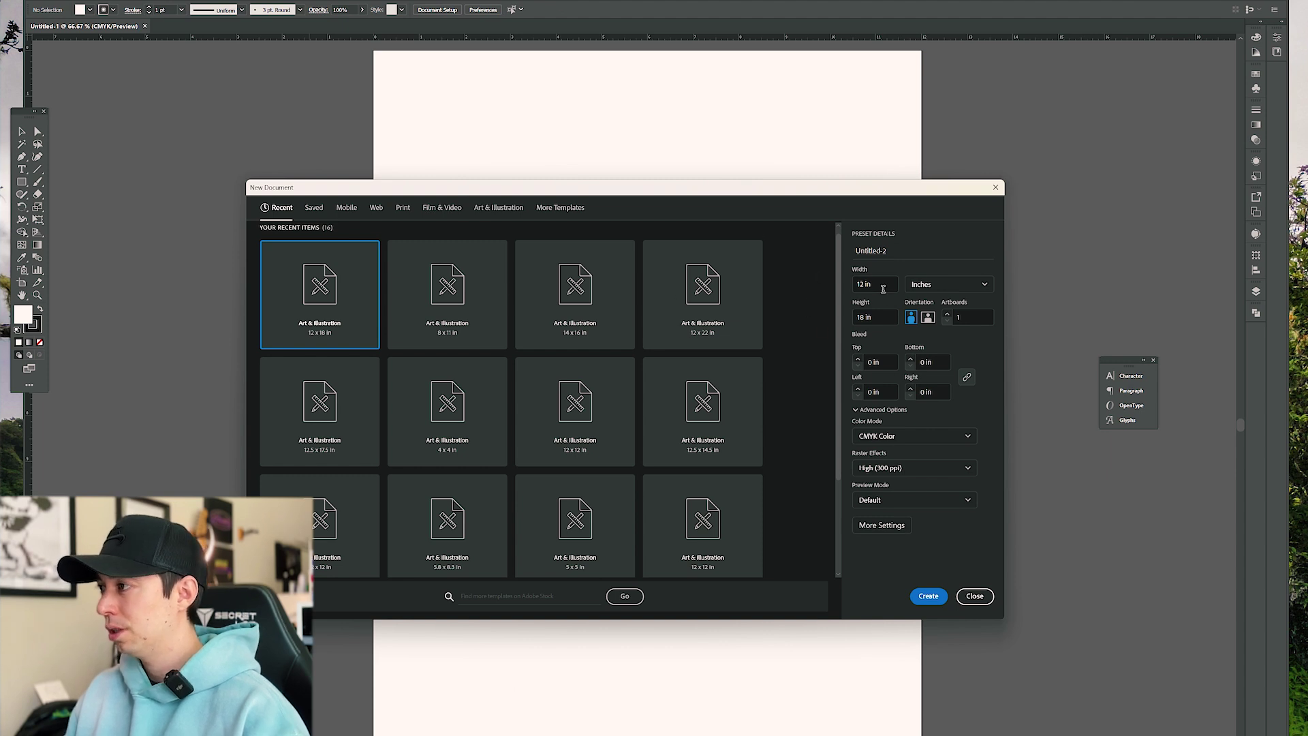
left_click(880, 282)
type("24")
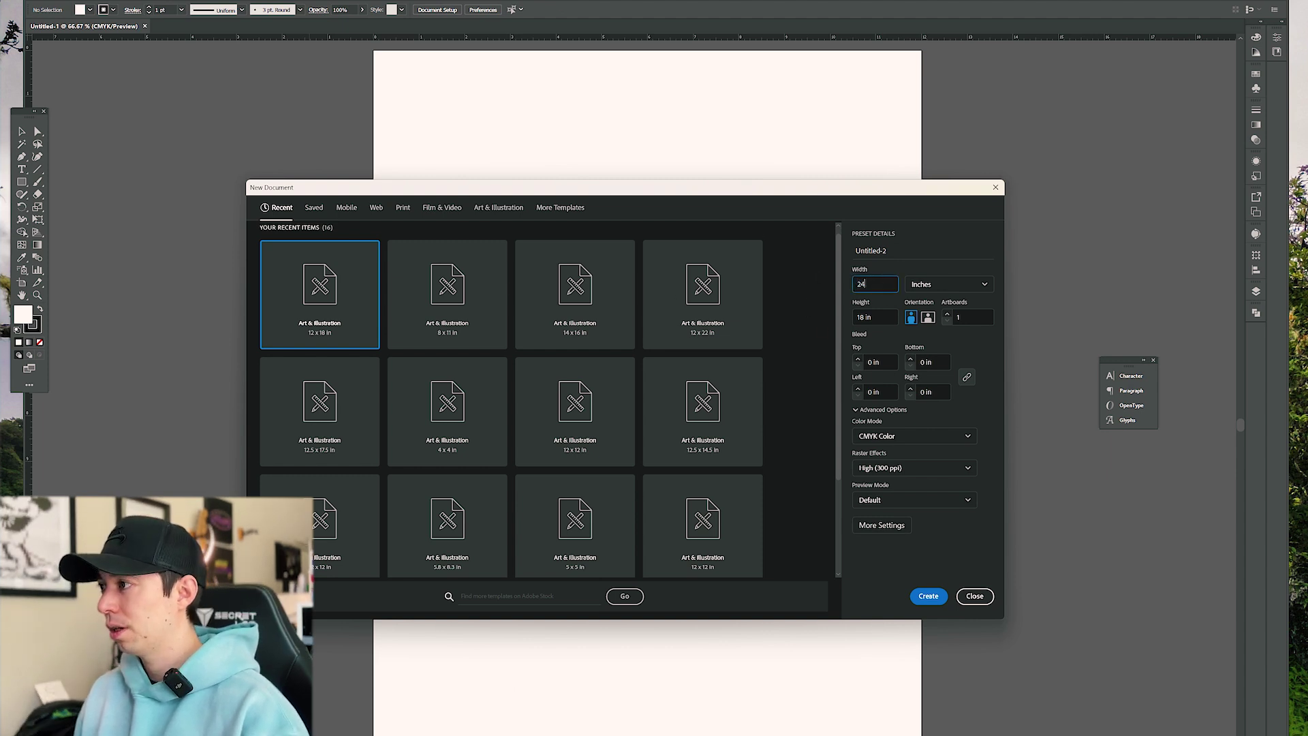
key("Tab")
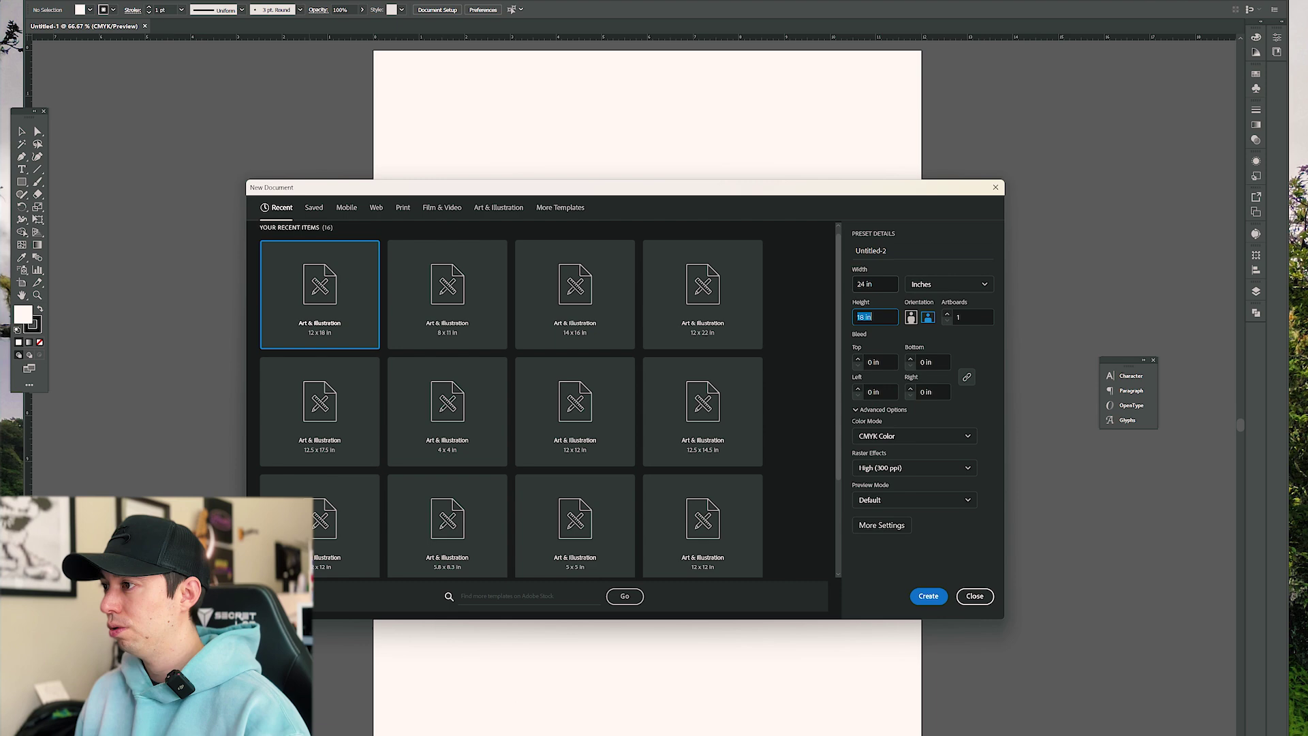
Recheck the gang sheet sizes on the TKO page and create a new document 22 in wide and 24 in high
key("alt+Tab")
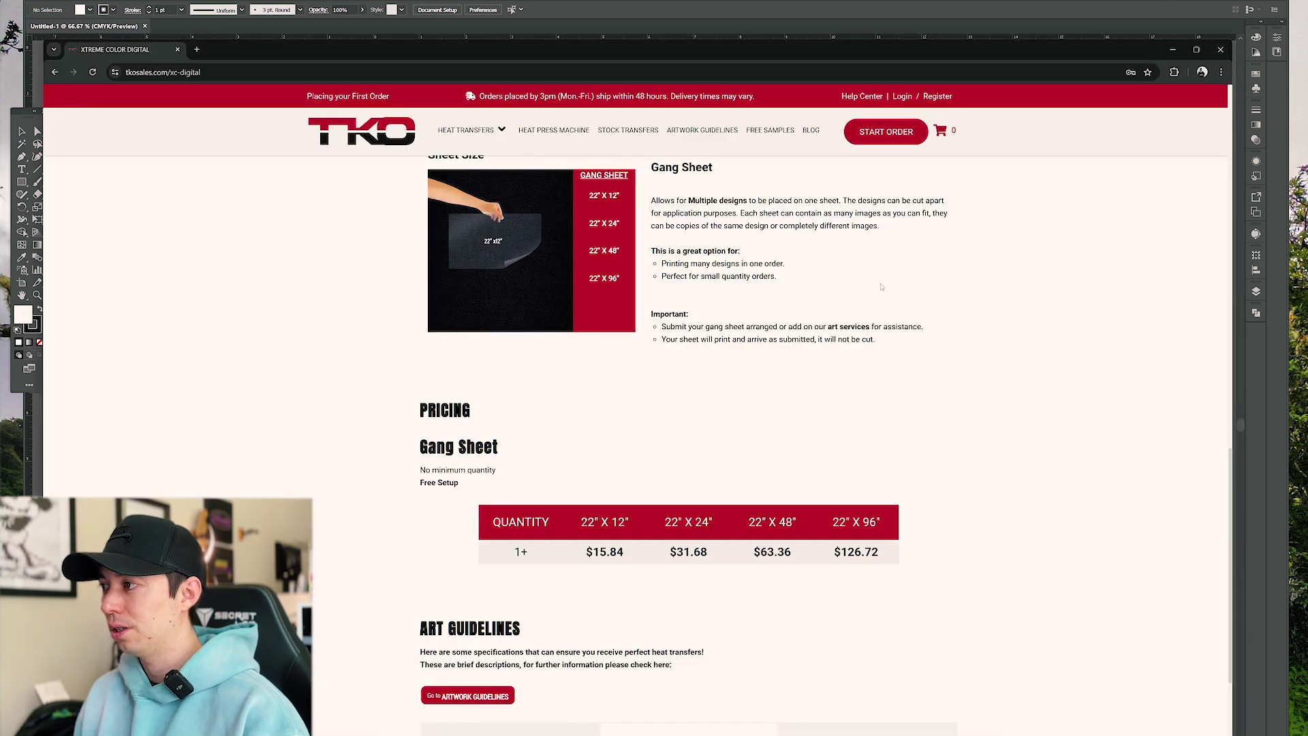
key("alt+Tab")
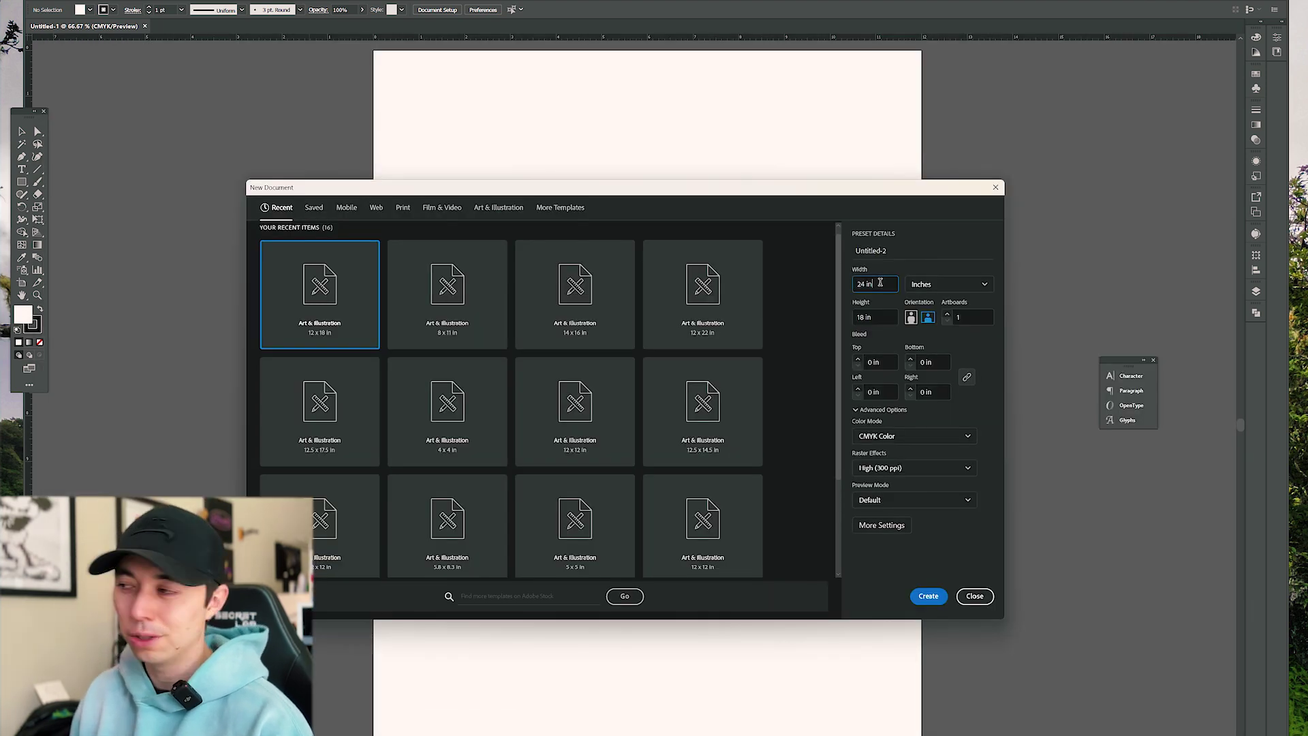
double_click(880, 282)
type("22")
key("Tab")
key("Tab")
type("24")
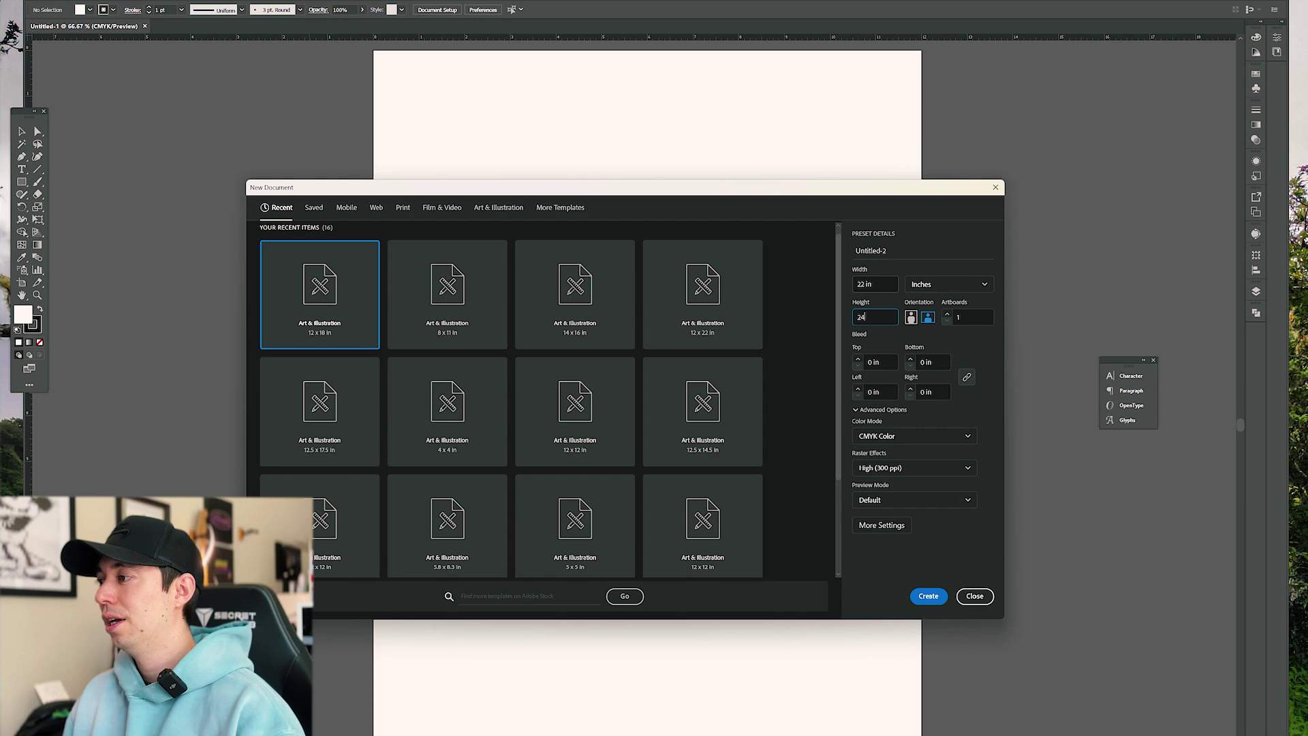
left_click_drag(812, 196, 785, 197)
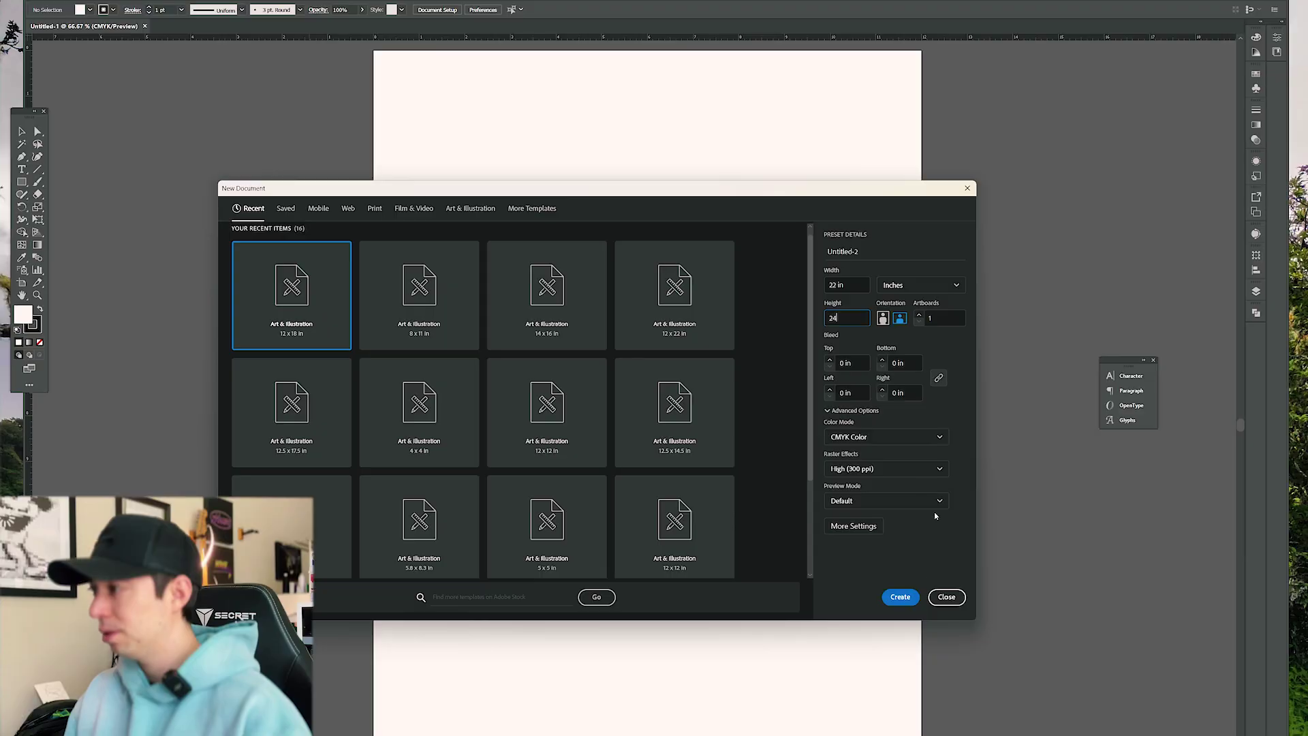
left_click(898, 596)
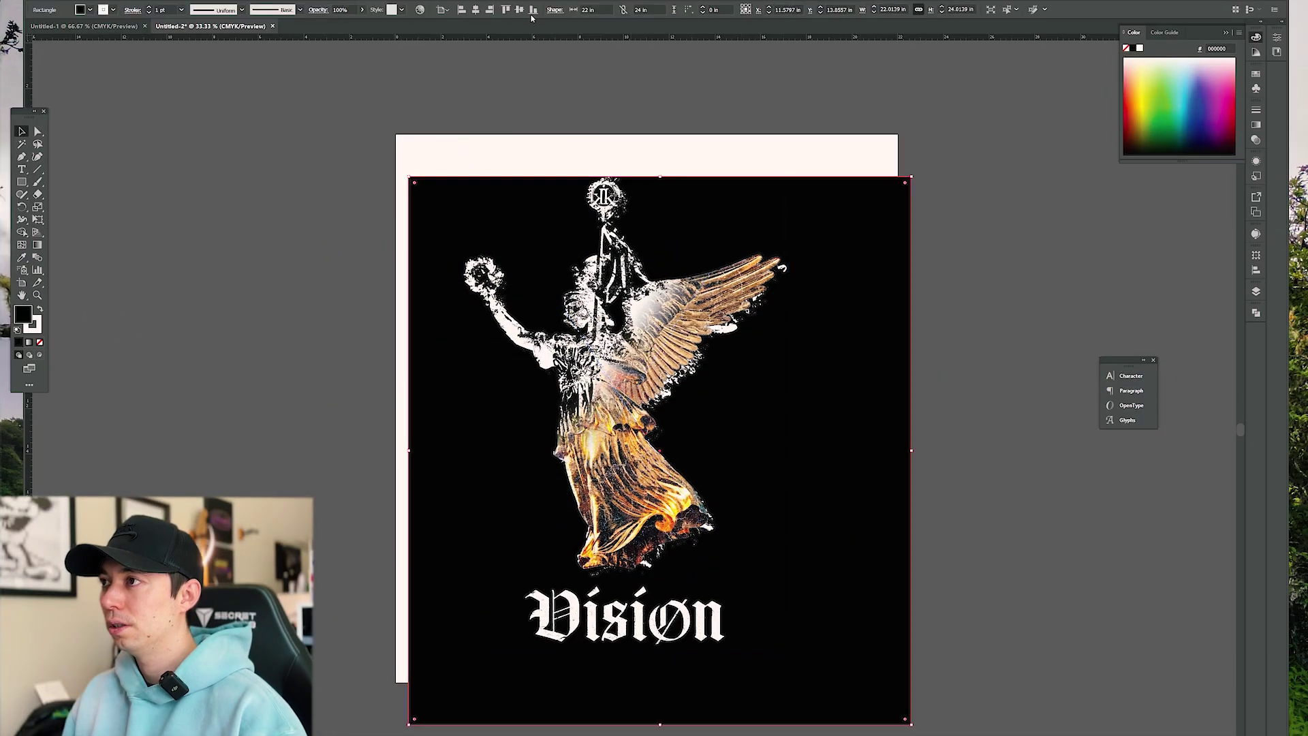
Center the black background rectangle on the artboard vertically and horizontally, and lock it on Layer 2
left_click(519, 10)
left_click(476, 11)
key("ctrl+2")
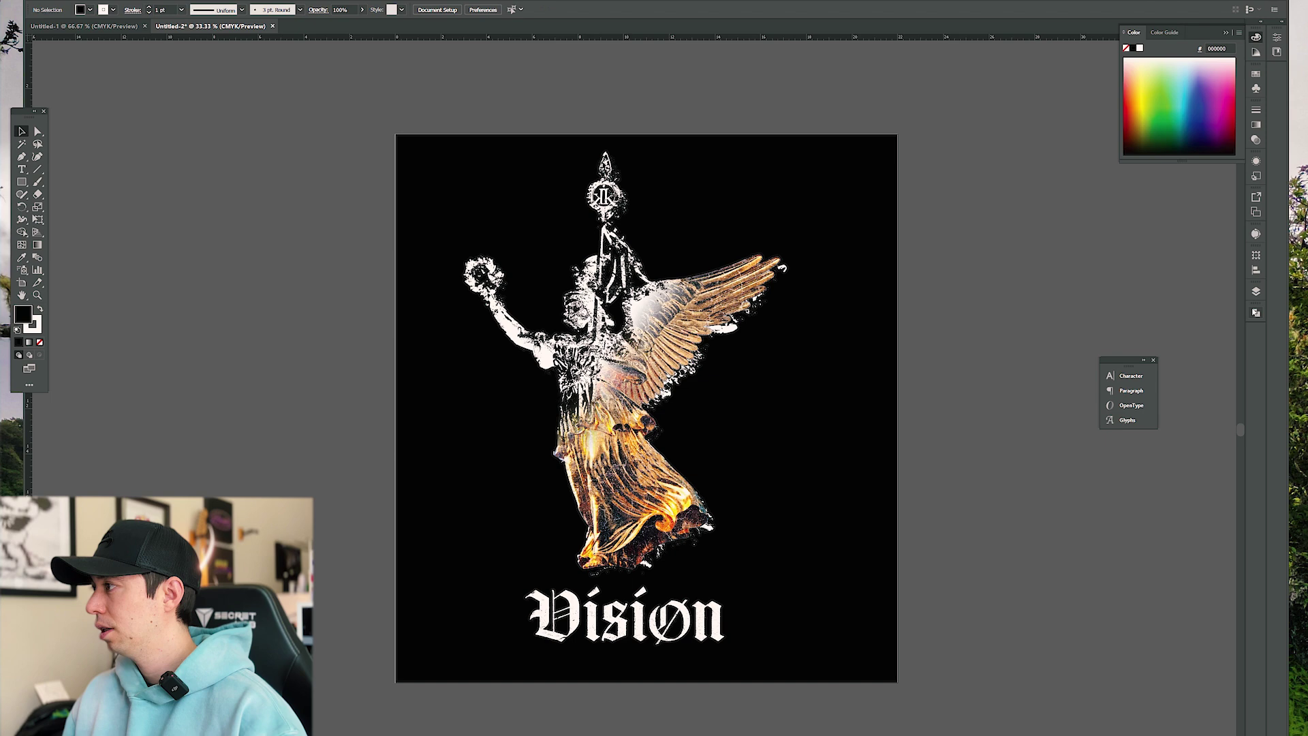
left_click(1255, 312)
left_click(1254, 293)
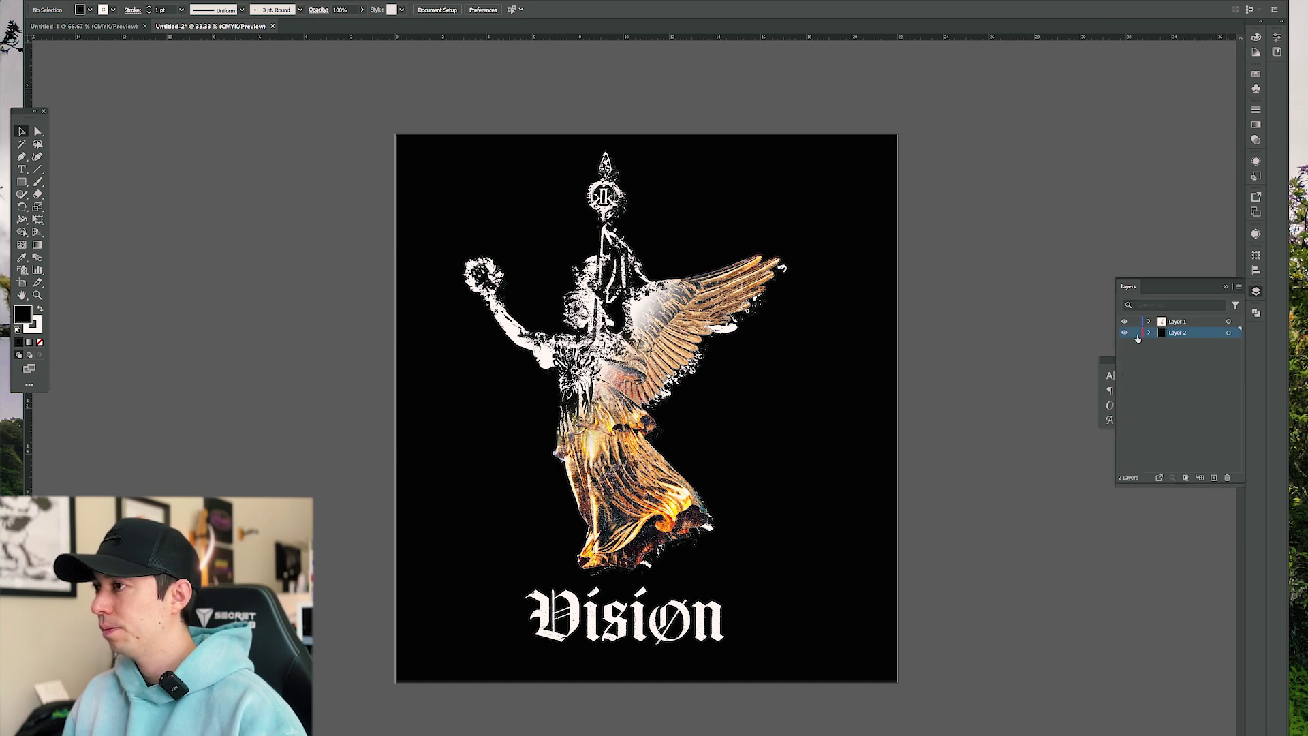
Move the statue artwork into the upper-left corner area of the artboard
left_click_drag(763, 373, 709, 368)
left_click(953, 243)
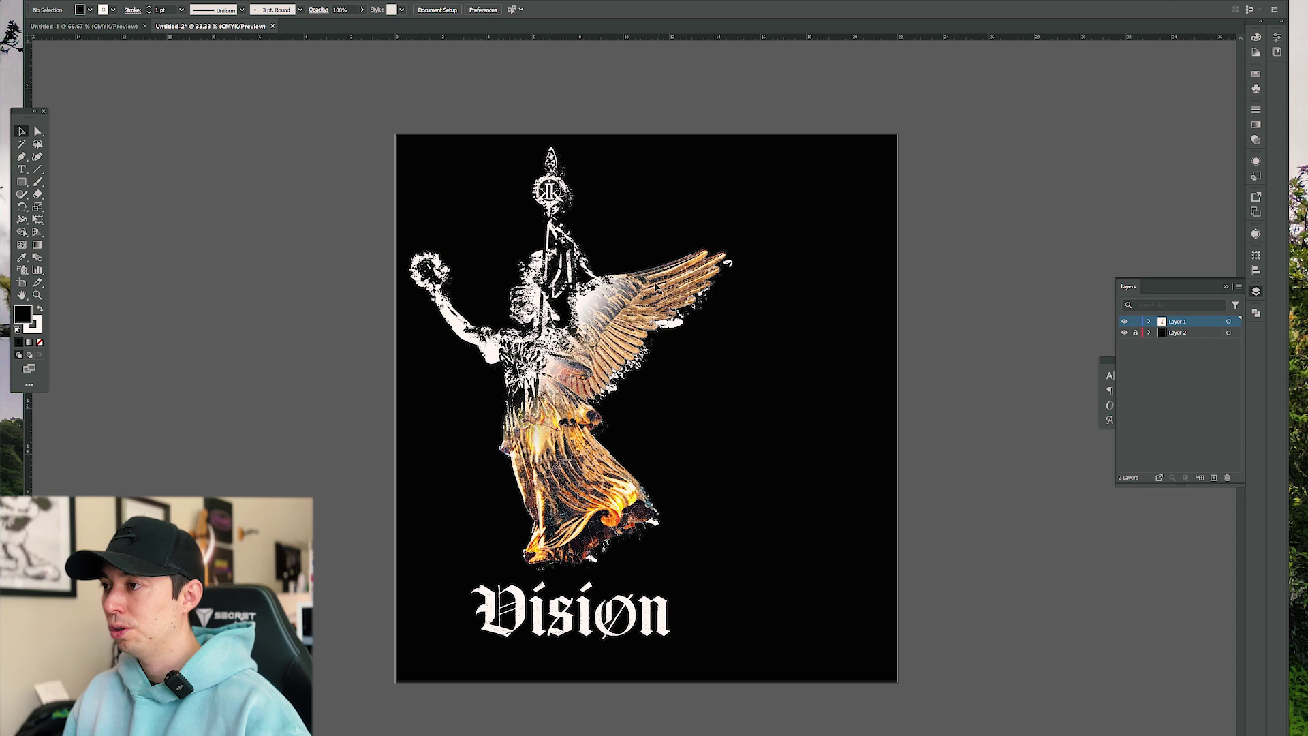
left_click(633, 306)
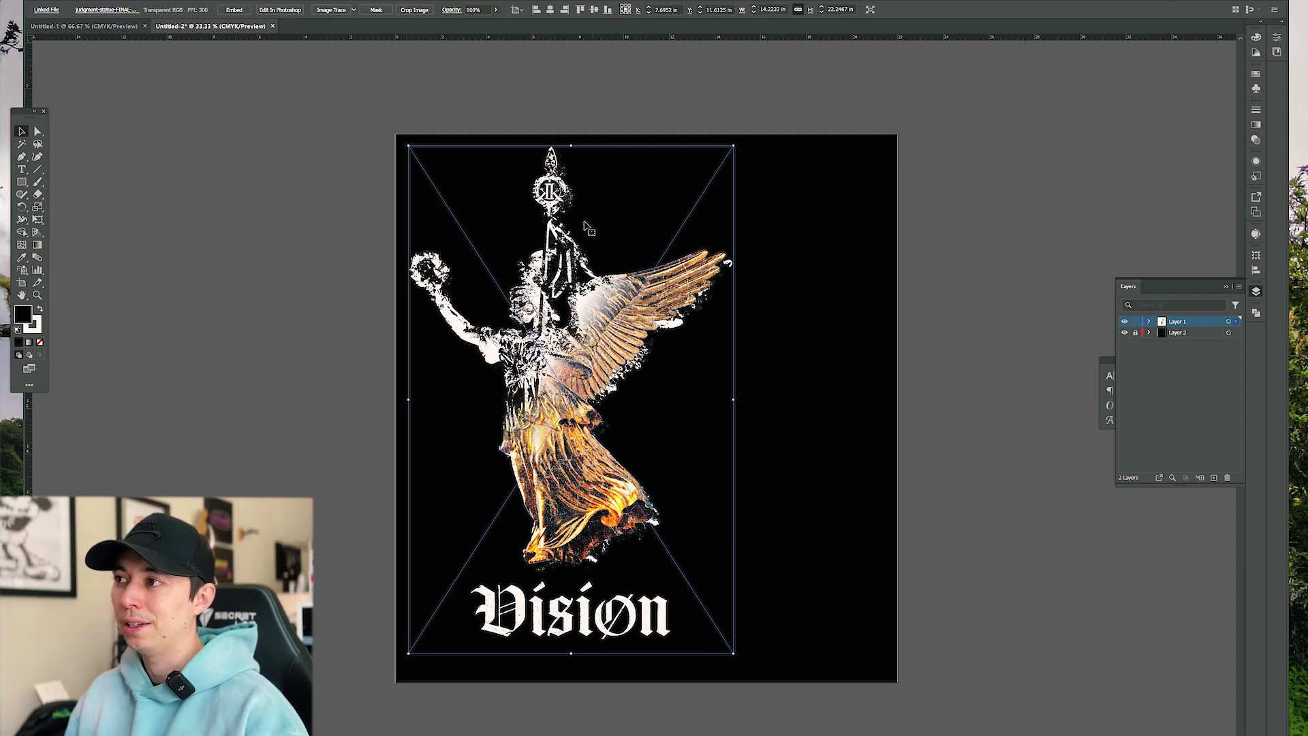
left_click_drag(580, 310, 574, 303)
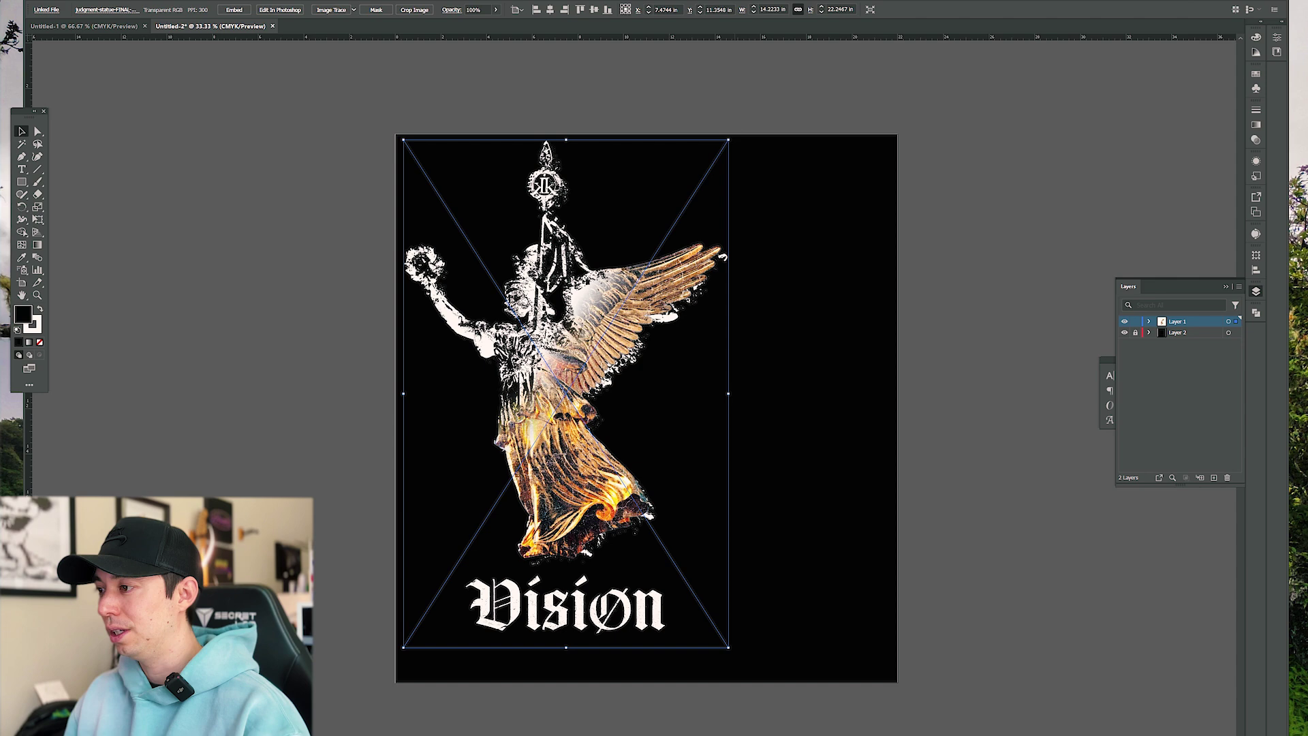
Switch to the browser and check the gang sheet pricing table on the TKO page
key("alt+Tab")
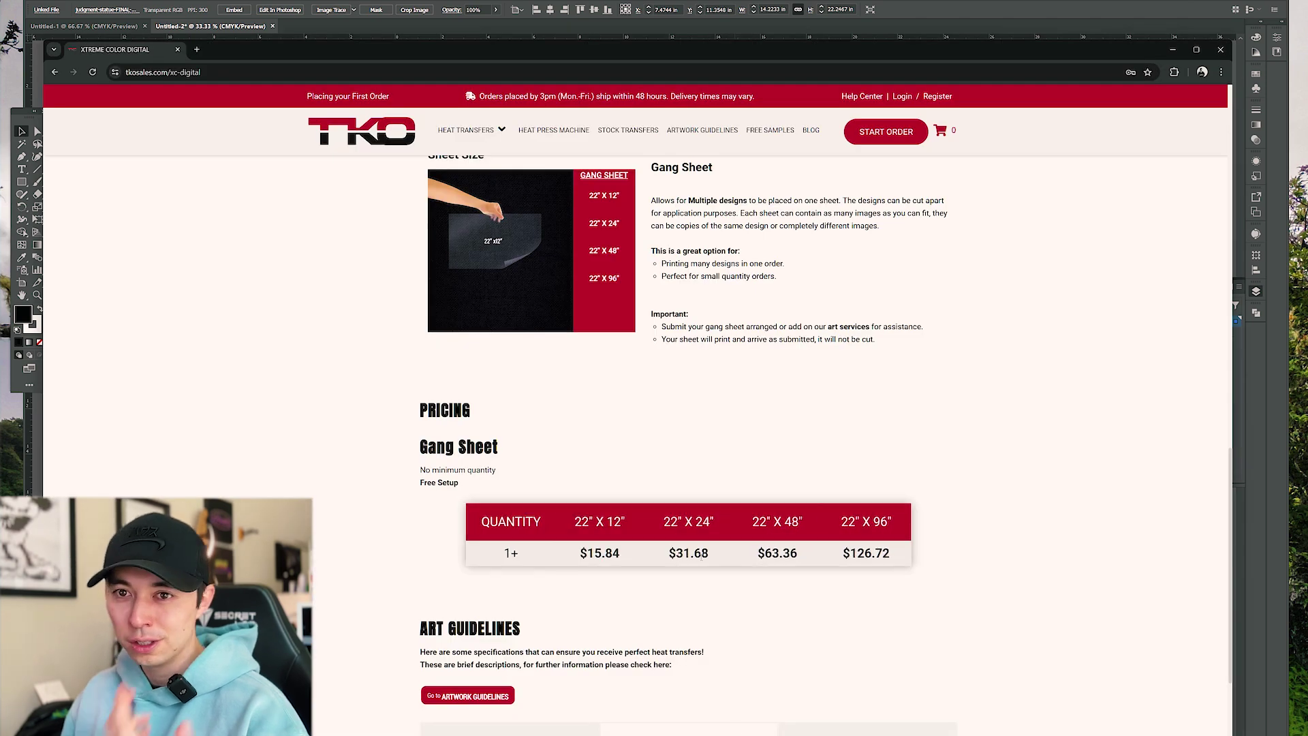
left_click(781, 24)
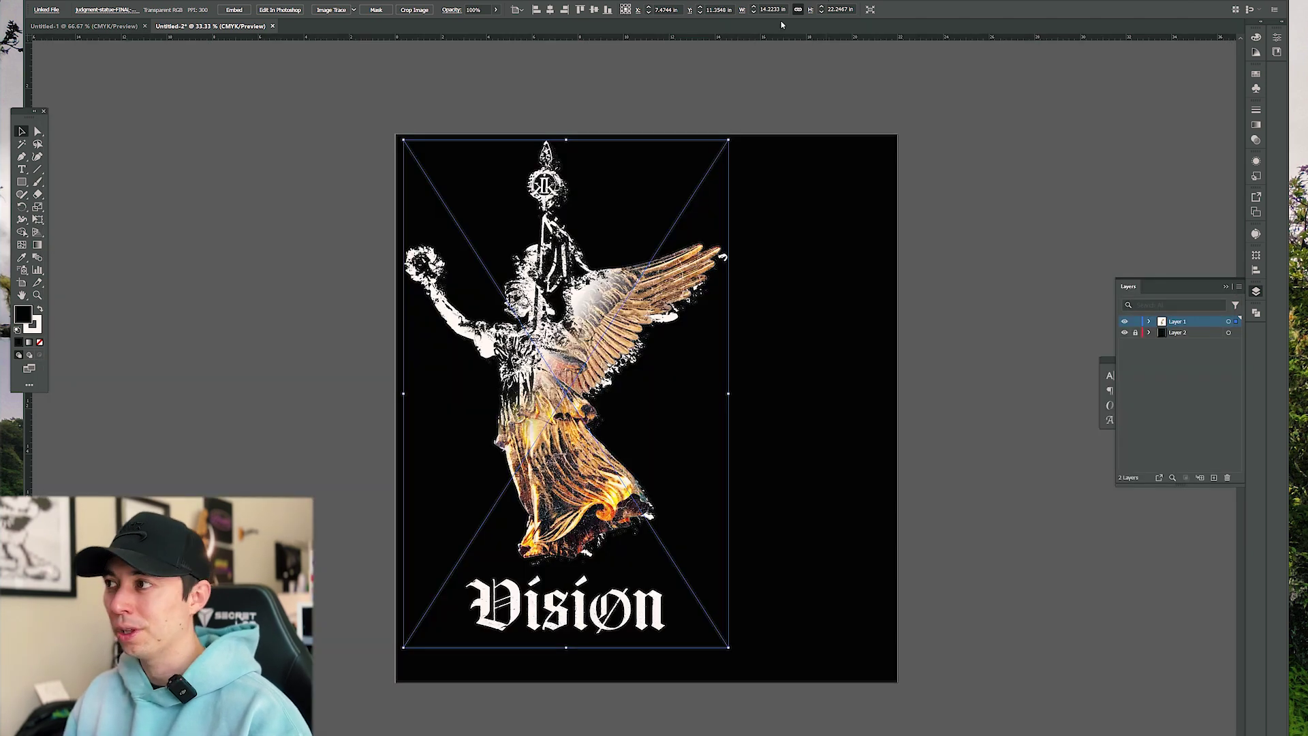
Set the statue artwork's width to 12.5 in with its proportions constrained
left_click(710, 112)
left_click(618, 217)
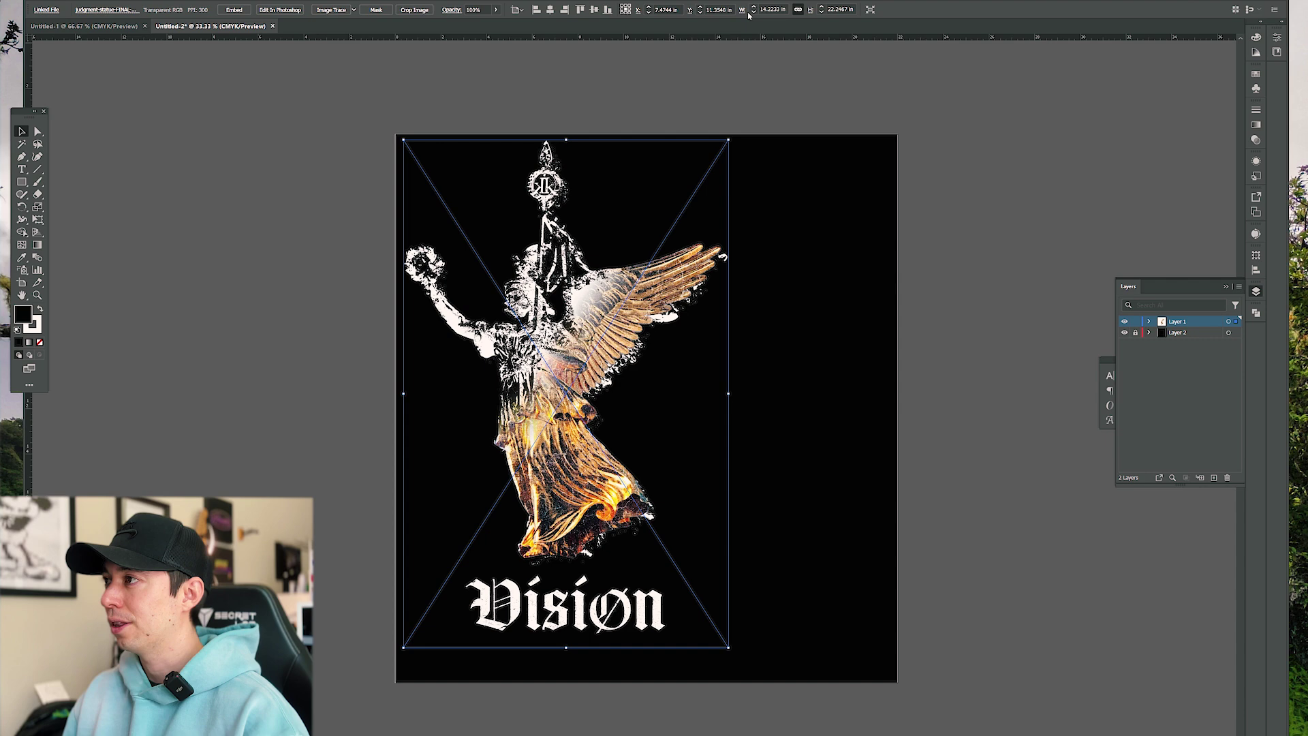
left_click(780, 10)
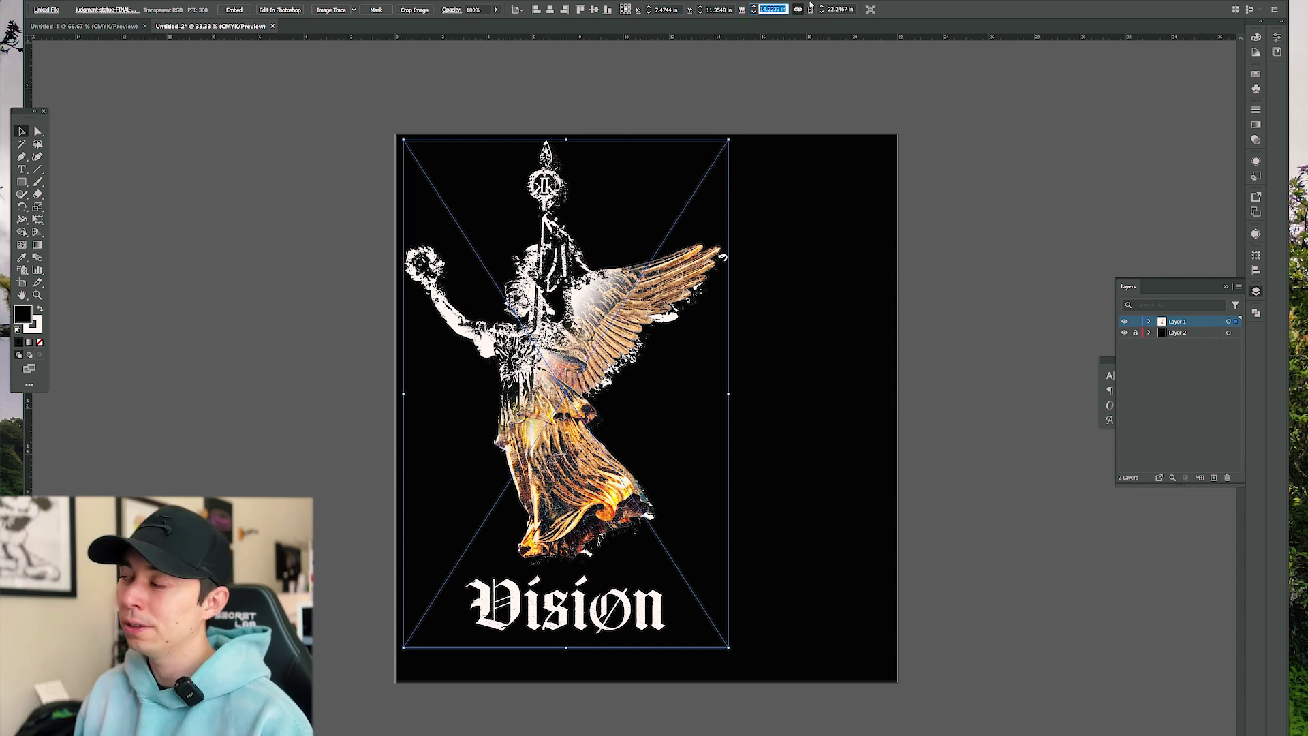
type("12.5")
key("Return")
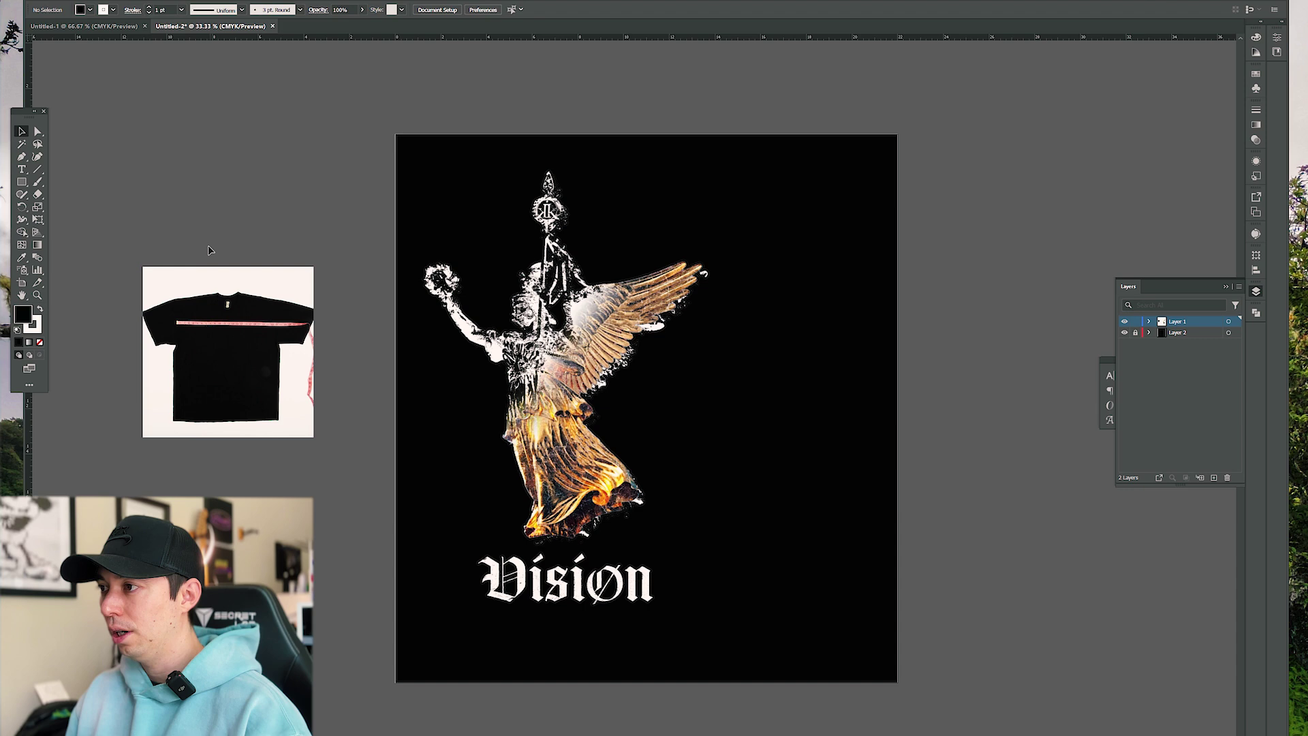
Enlarge the T-shirt photo to about 16.5 in square and place it beside the artboard
left_click_drag(195, 341, 490, 317)
left_click_drag(591, 262, 711, 86)
left_click_drag(587, 225, 520, 267)
scroll(458, 190, "up", 2)
left_click_drag(463, 218, 511, 143)
left_click_drag(538, 237, 535, 256)
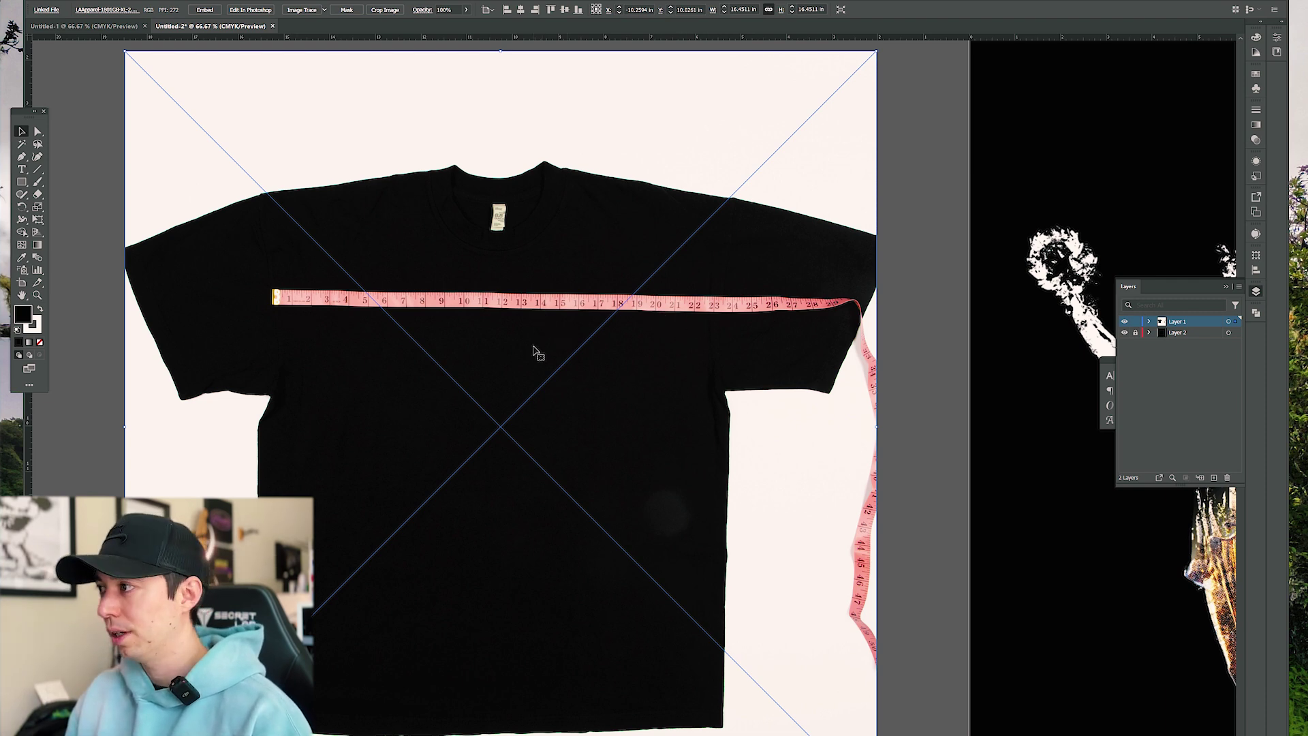
Duplicate the statue artwork onto the T-shirt photo and scale the copy to about 5.2 in wide on the shirt's chest
left_click(925, 329)
scroll(924, 329, "down", 2)
left_click_drag(973, 321, 704, 321)
left_click(849, 334)
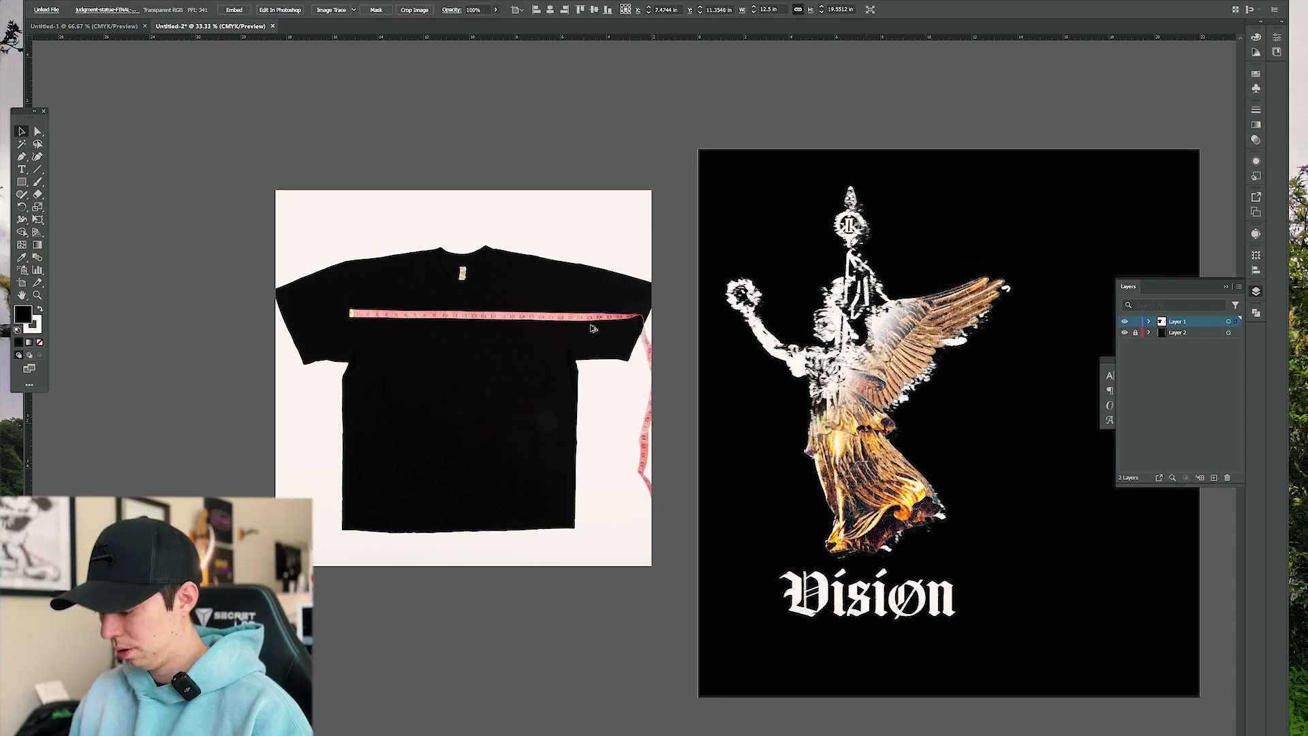
left_click_drag(848, 334, 491, 327)
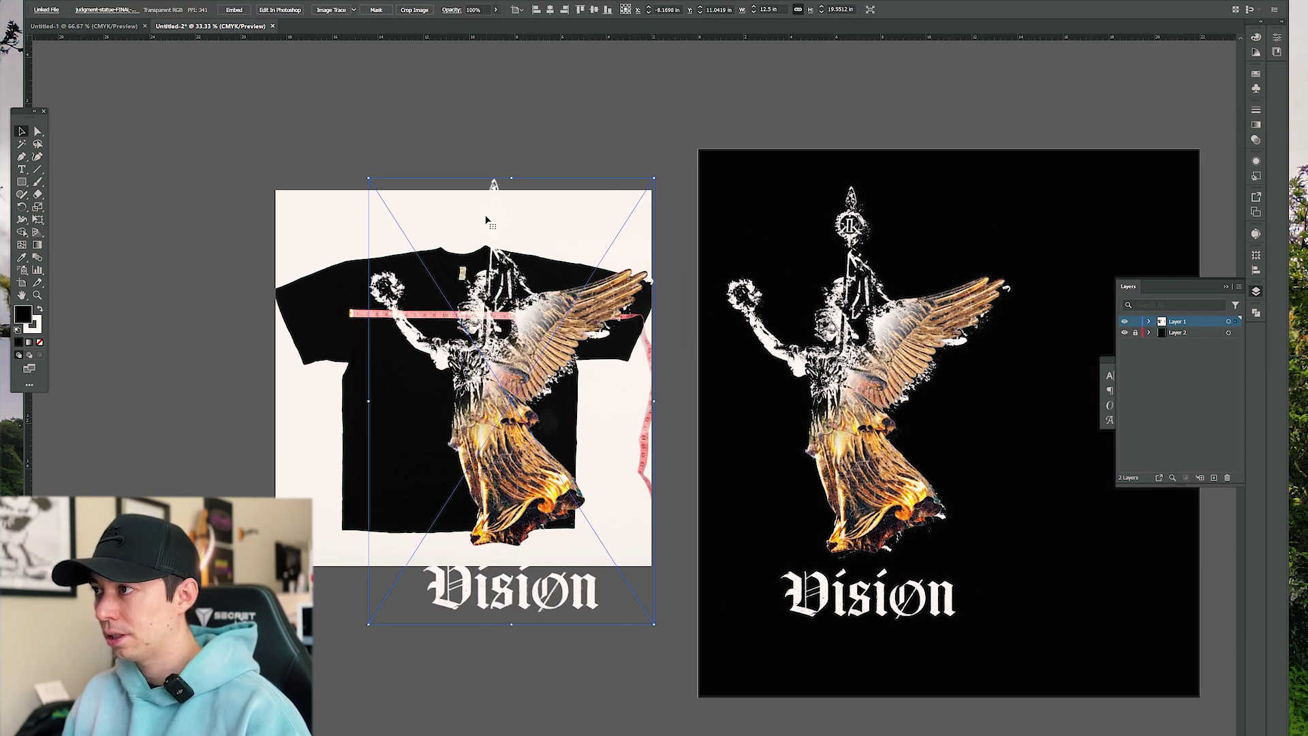
left_click_drag(511, 178, 461, 314)
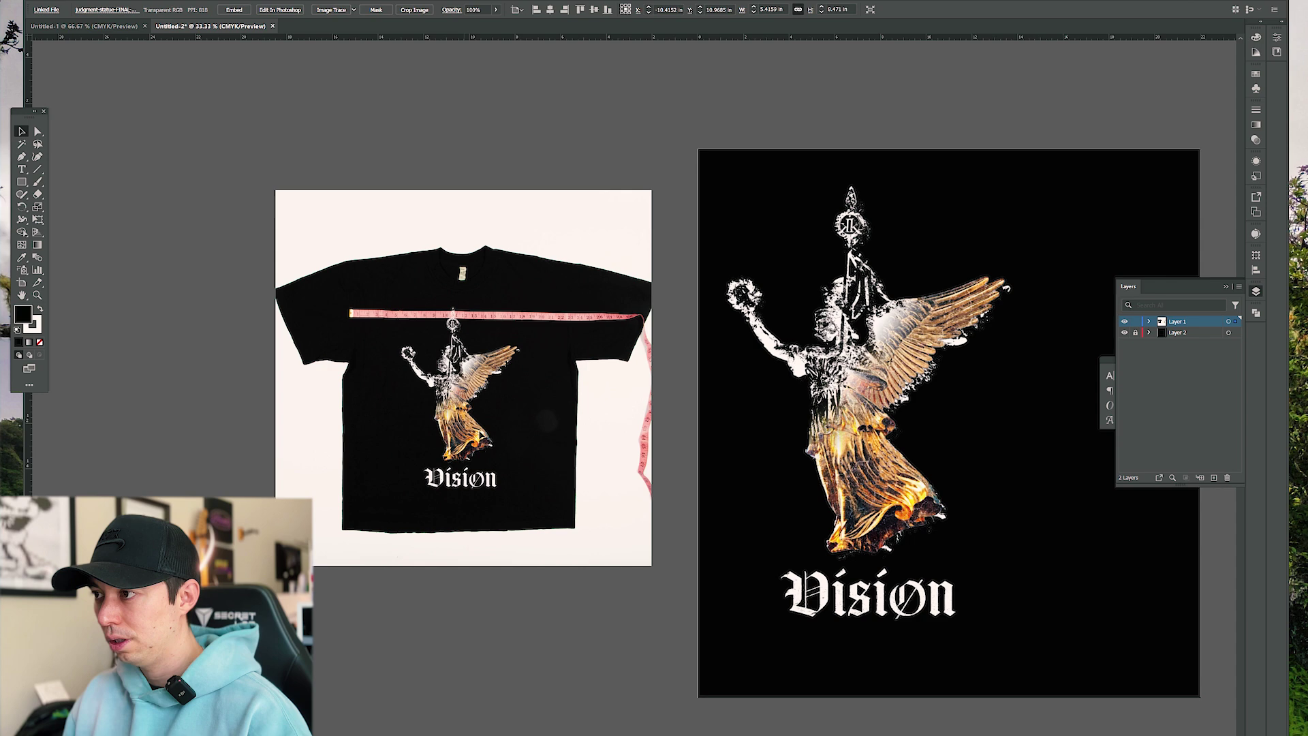
Rotate the statue copy on the T-shirt 90° clockwise and move its lower end to the start of the tape measure
scroll(452, 329, "up", 1)
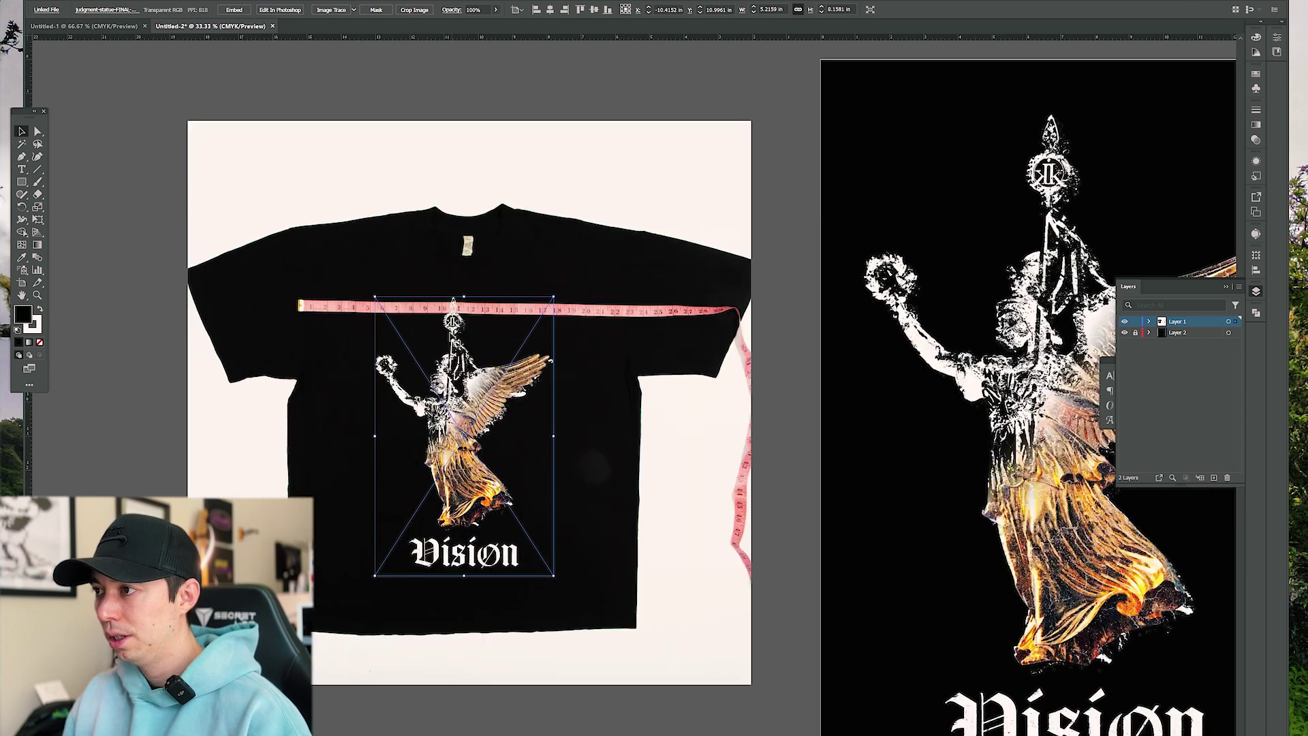
scroll(452, 324, "up", 3)
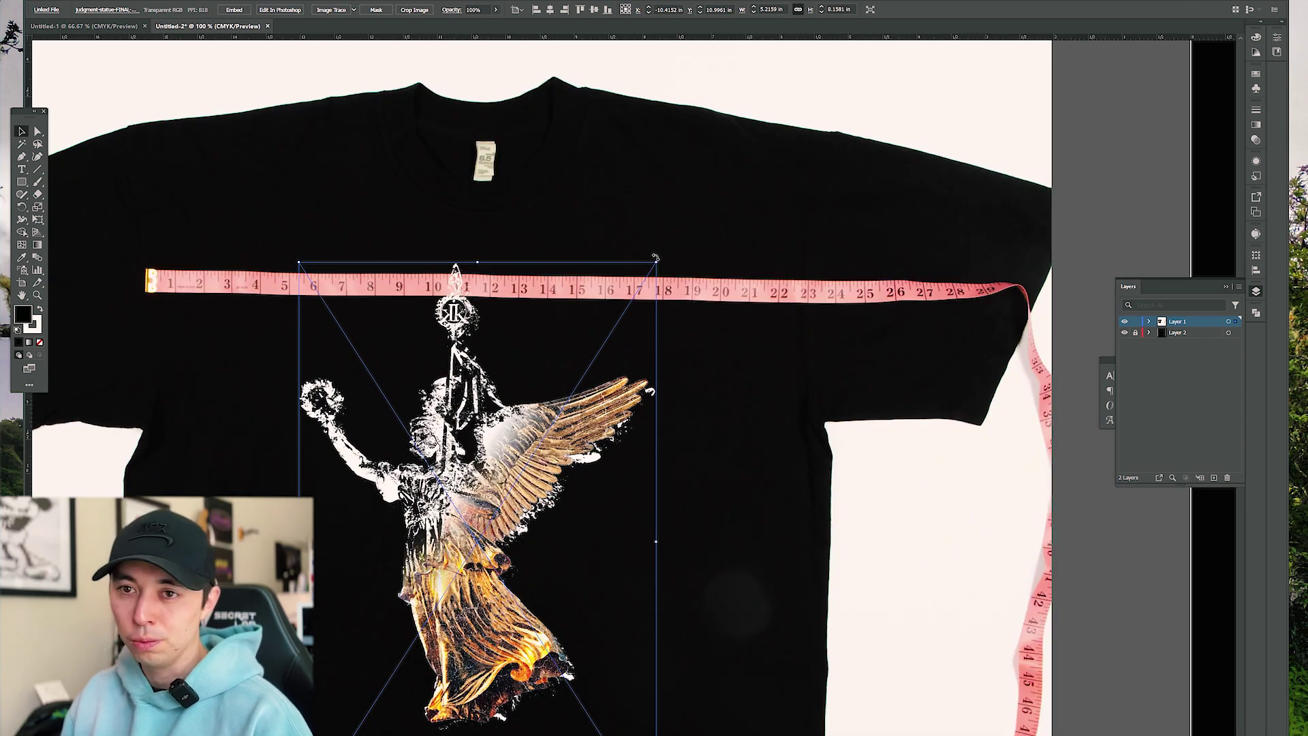
left_click_drag(656, 257, 728, 499)
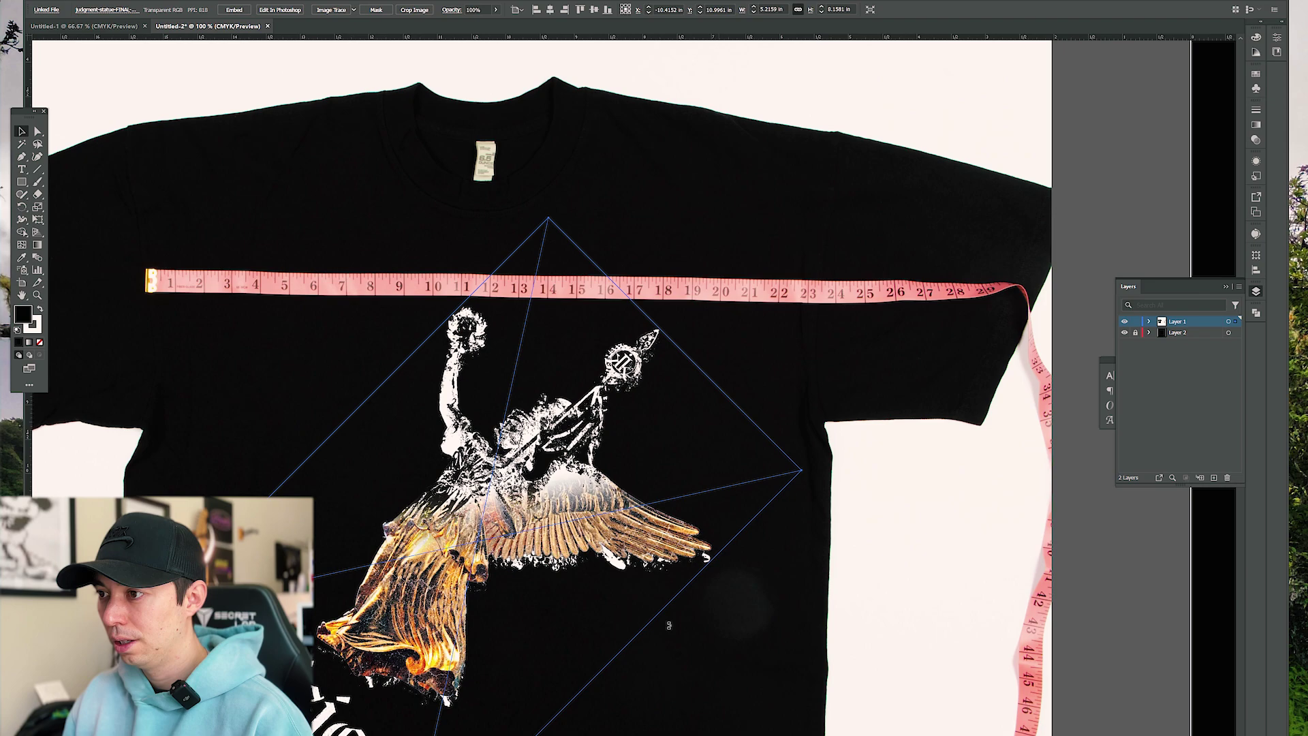
left_click_drag(669, 625, 661, 641)
left_click_drag(478, 514, 409, 329)
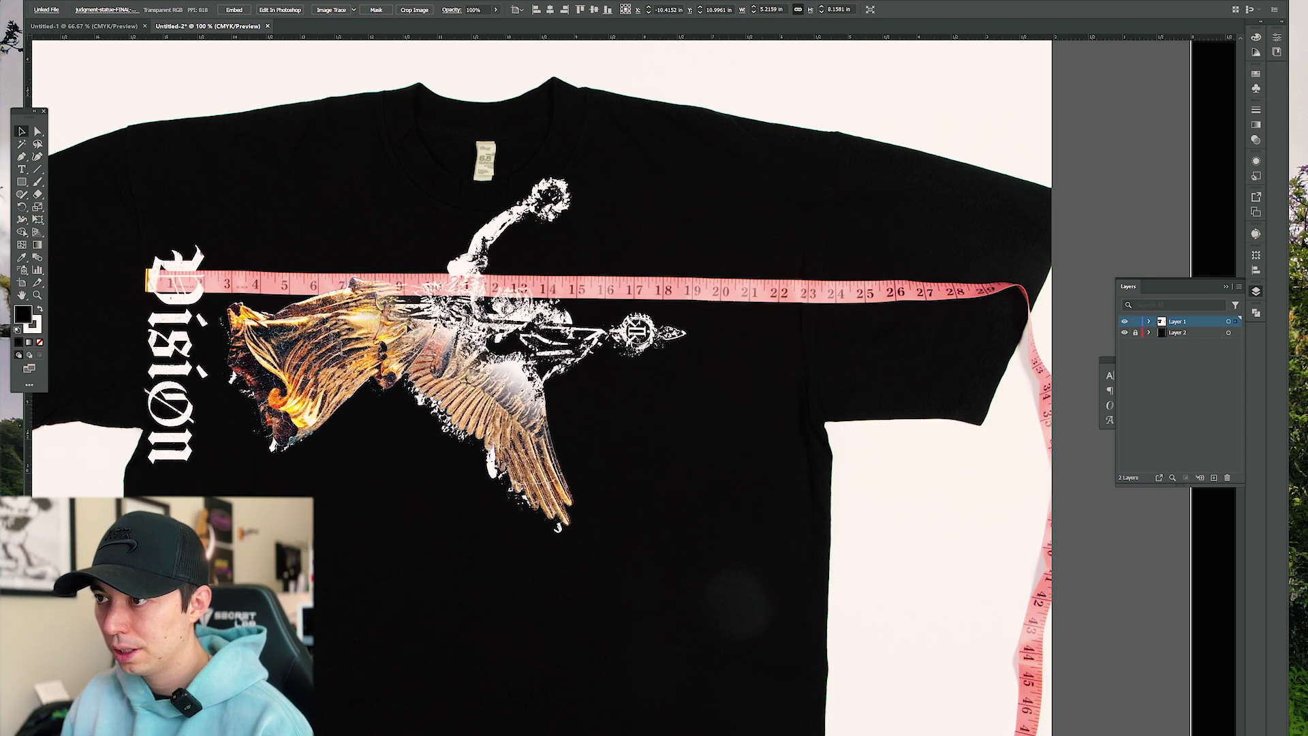
Compare the rotated statue copy's length against the tape measure in the T-shirt photo
scroll(213, 305, "up", 4)
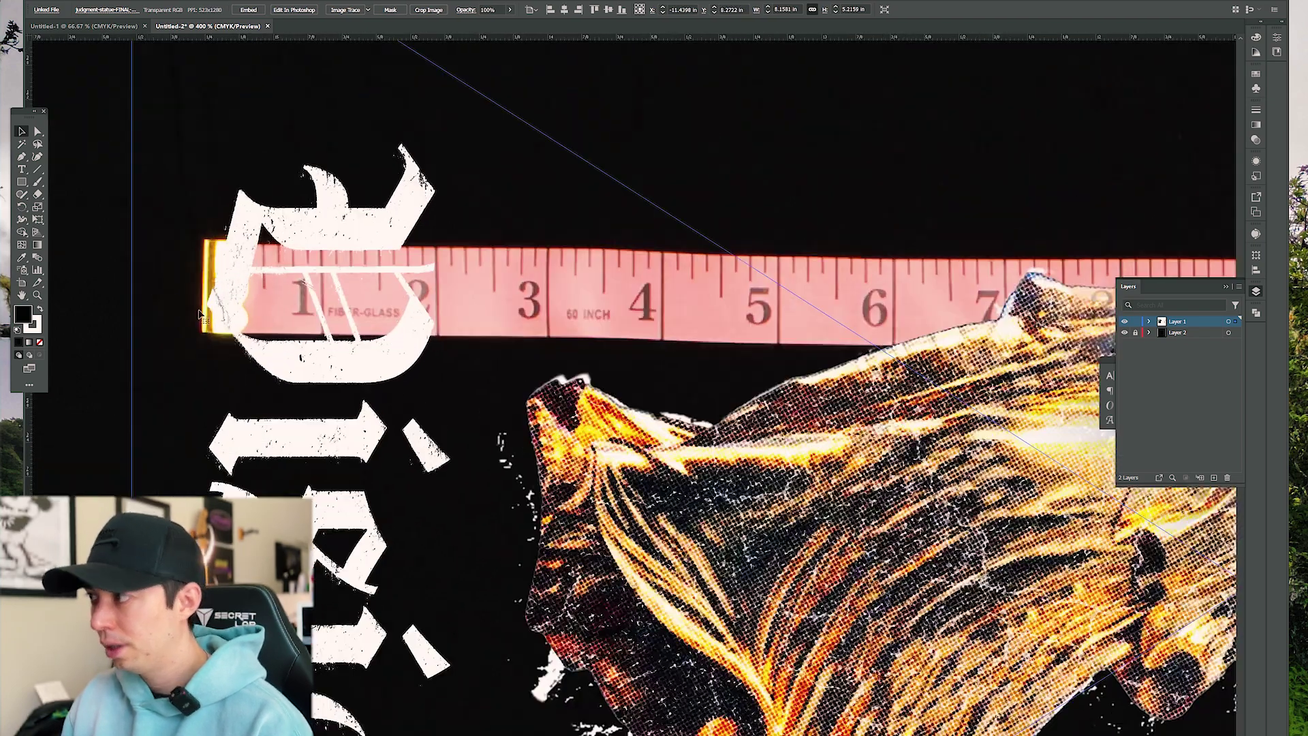
scroll(201, 314, "down", 4)
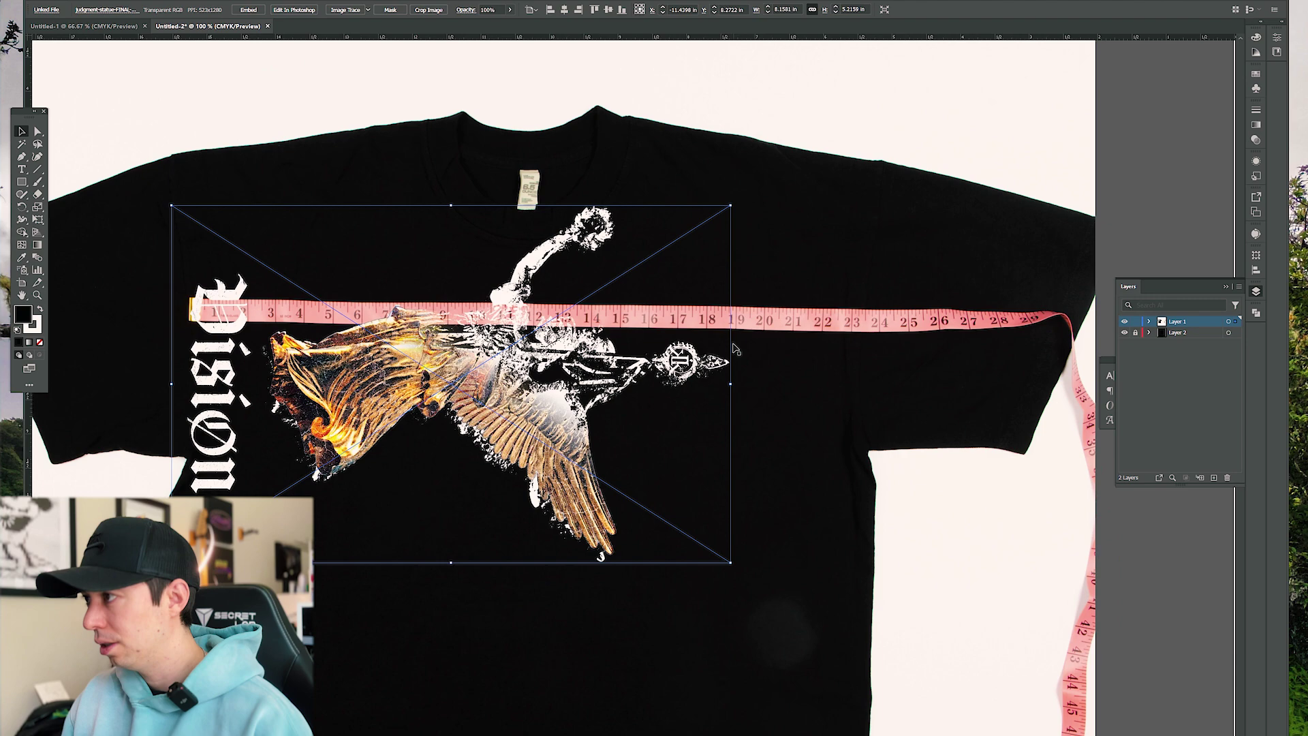
scroll(743, 327, "up", 2)
scroll(731, 300, "down", 3)
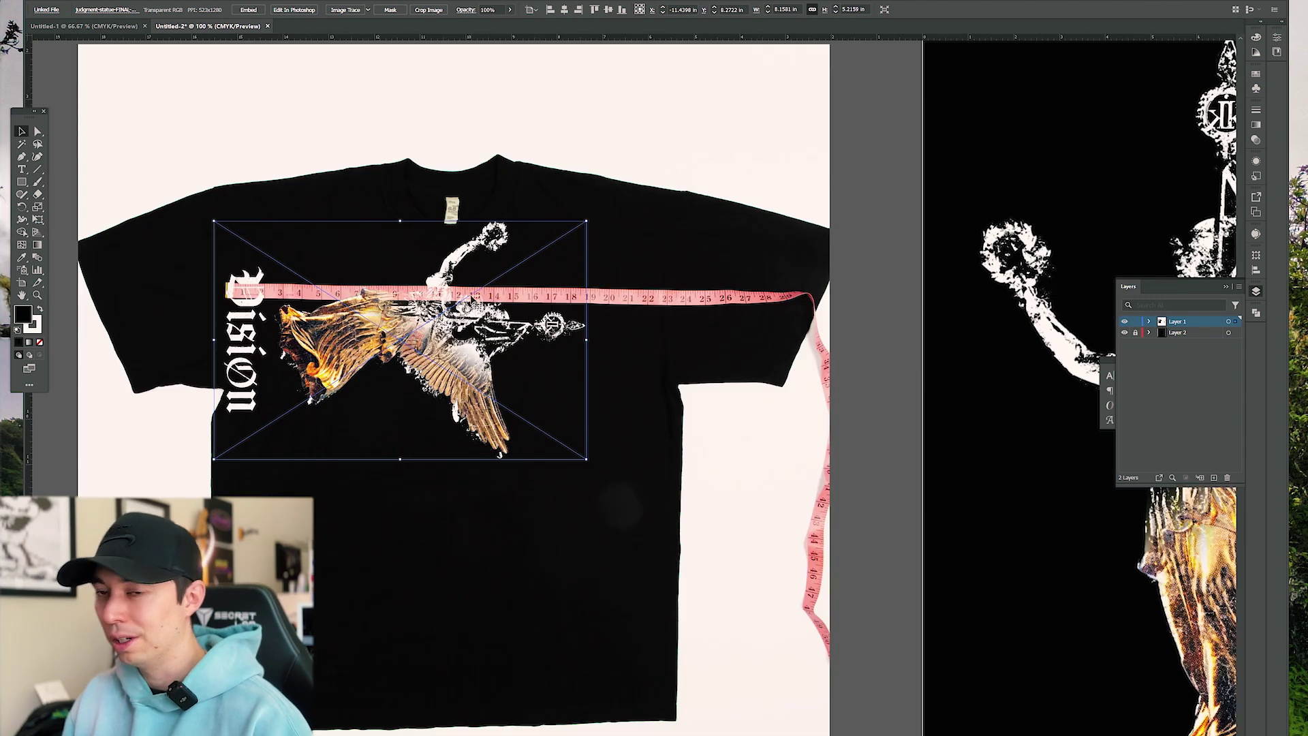
scroll(641, 295, "up", 2)
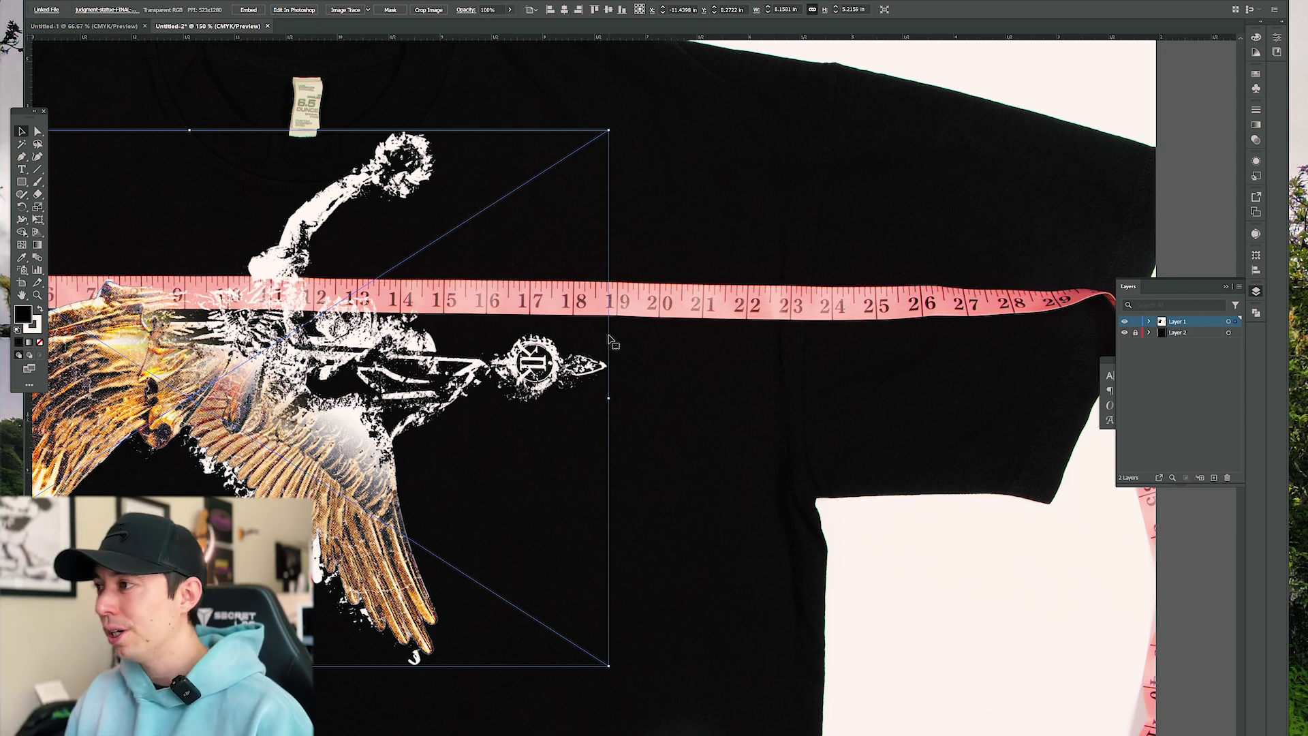
Check the statue copy's length against the tape measure, rotate it back upright and move it onto the shirt's chest below the tape
key("ctrl+1")
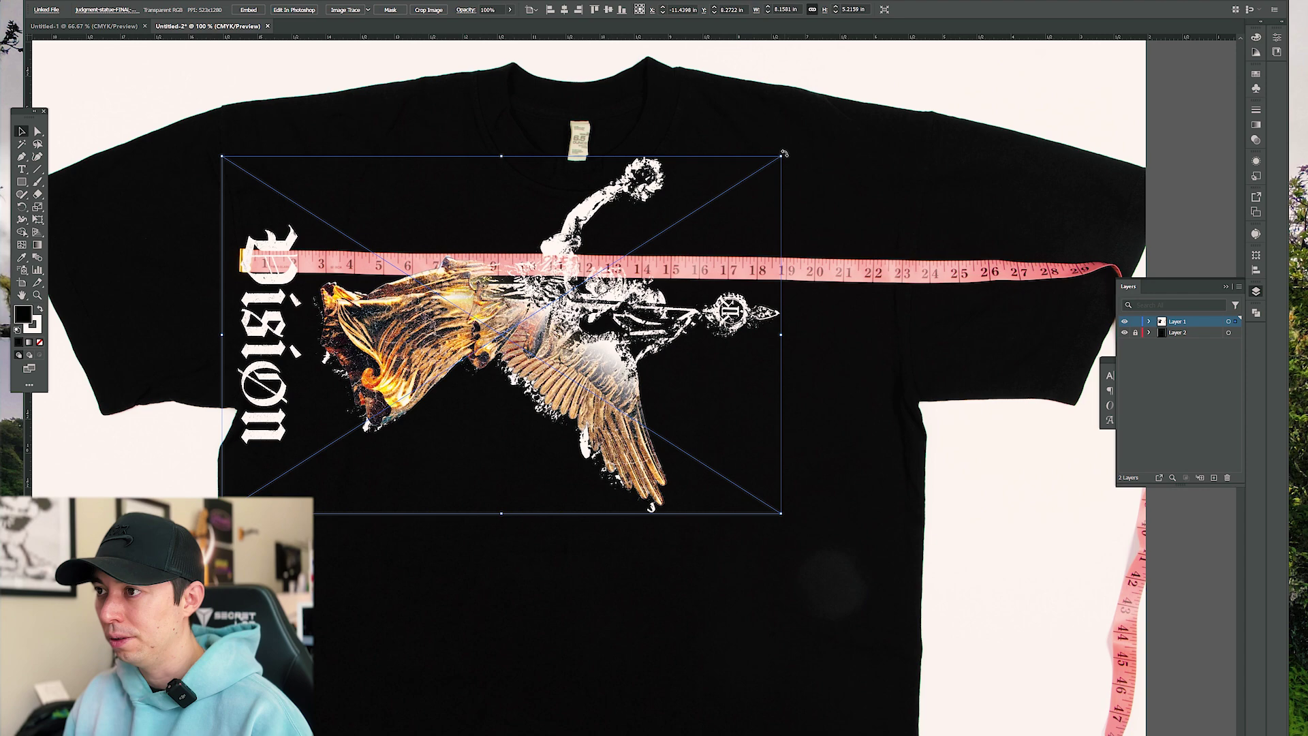
scroll(182, 285, "up", 3)
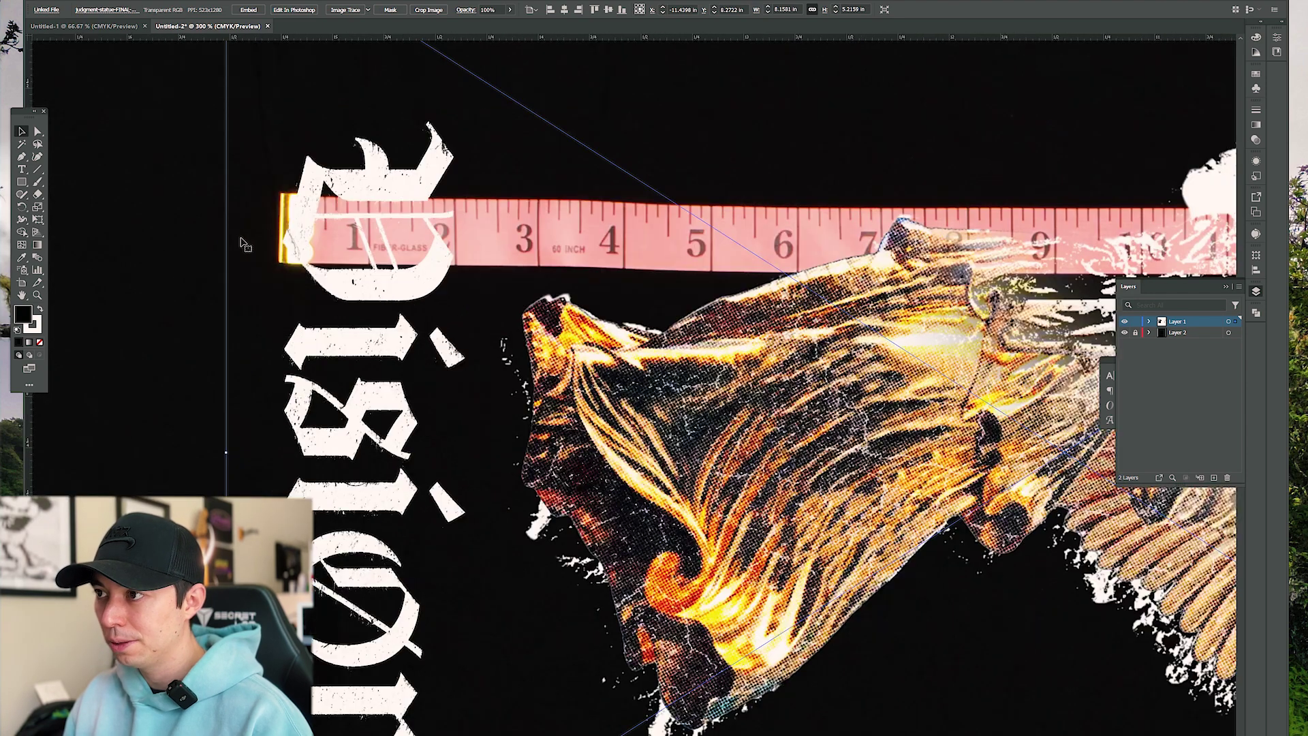
scroll(245, 251, "up", 2)
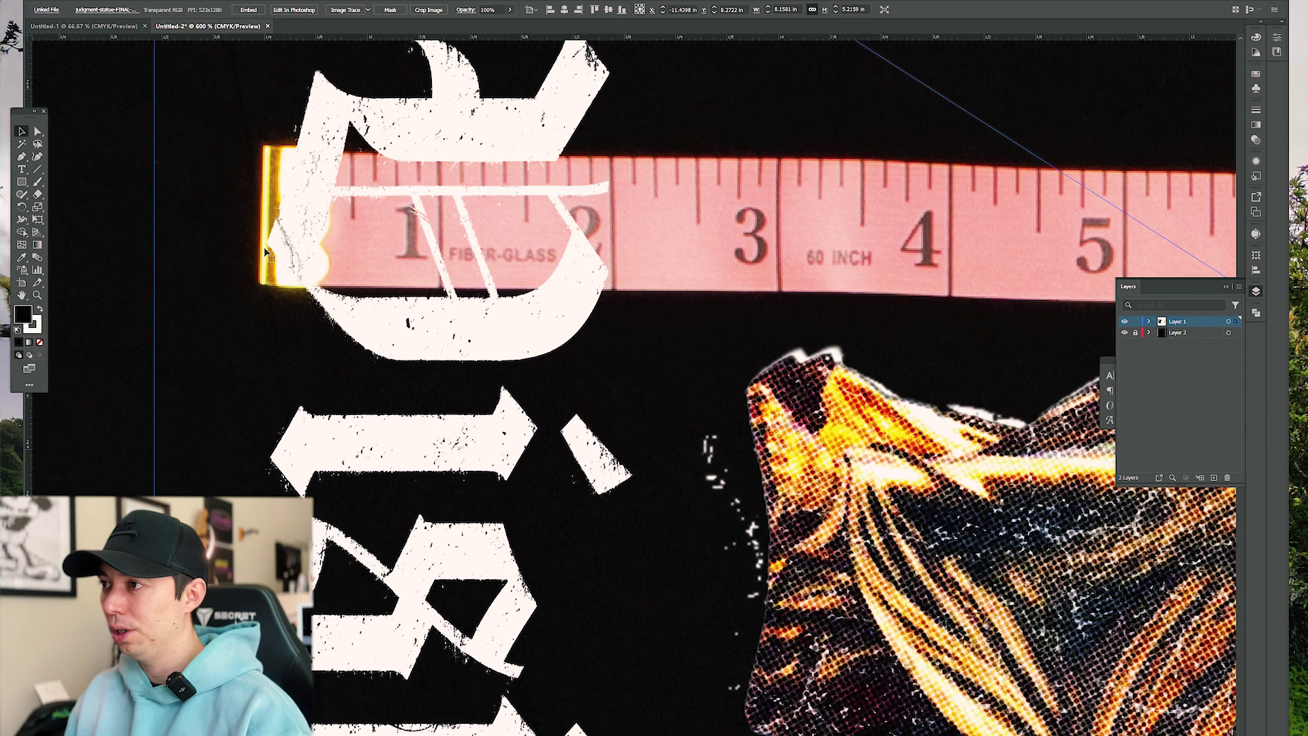
scroll(265, 251, "down", 5)
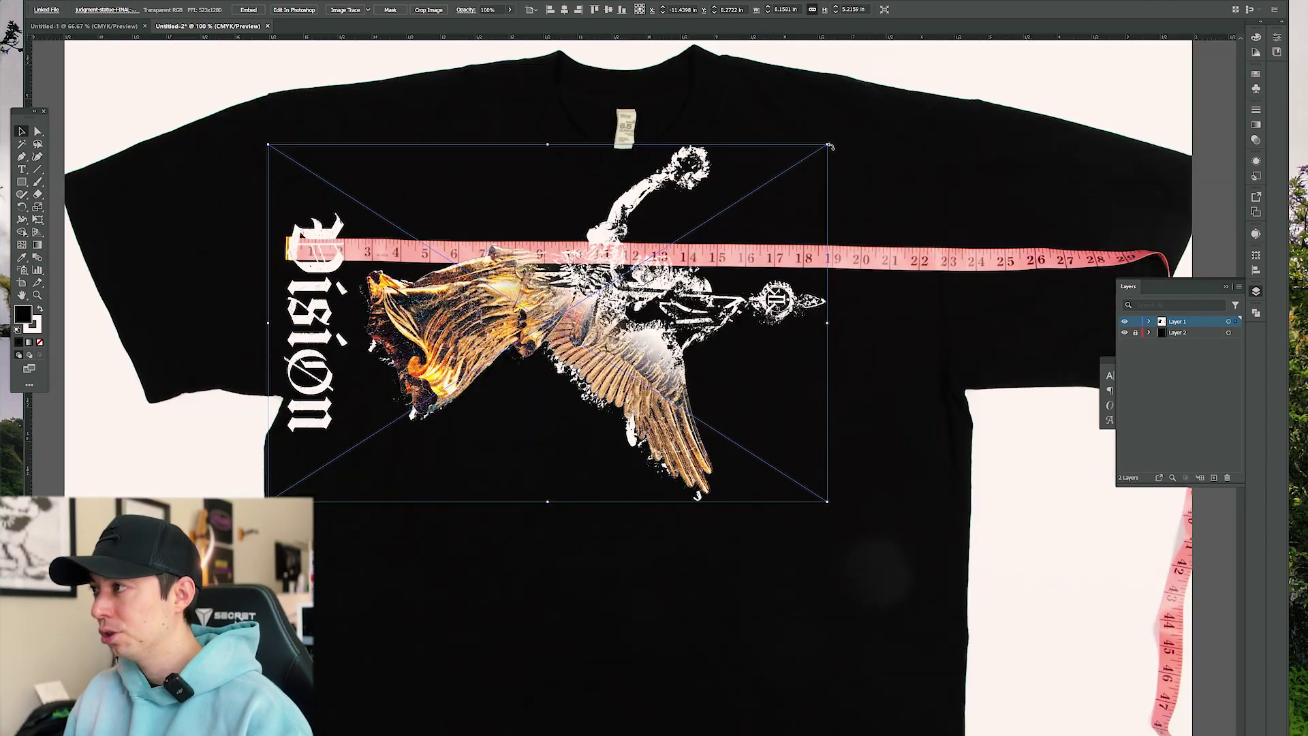
left_click_drag(830, 143, 369, 40)
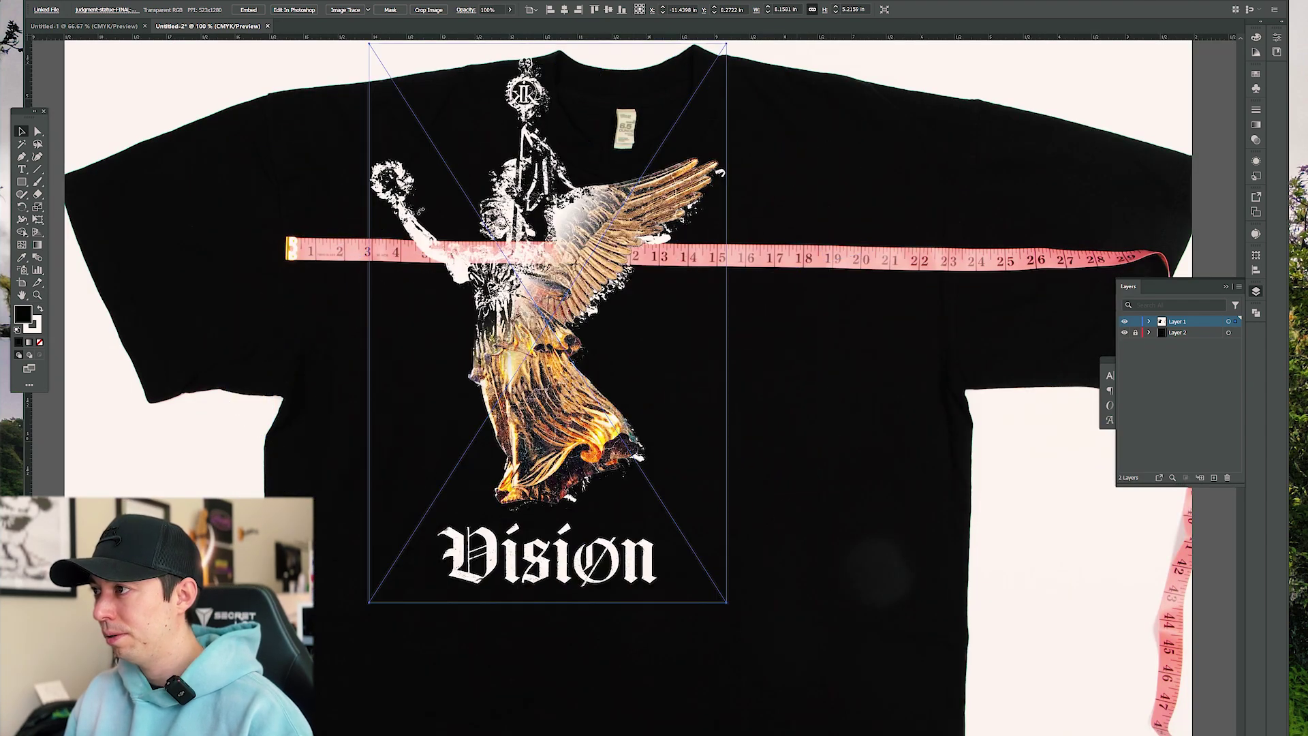
left_click_drag(716, 163, 802, 372)
scroll(655, 446, "down", 3)
left_click(740, 609)
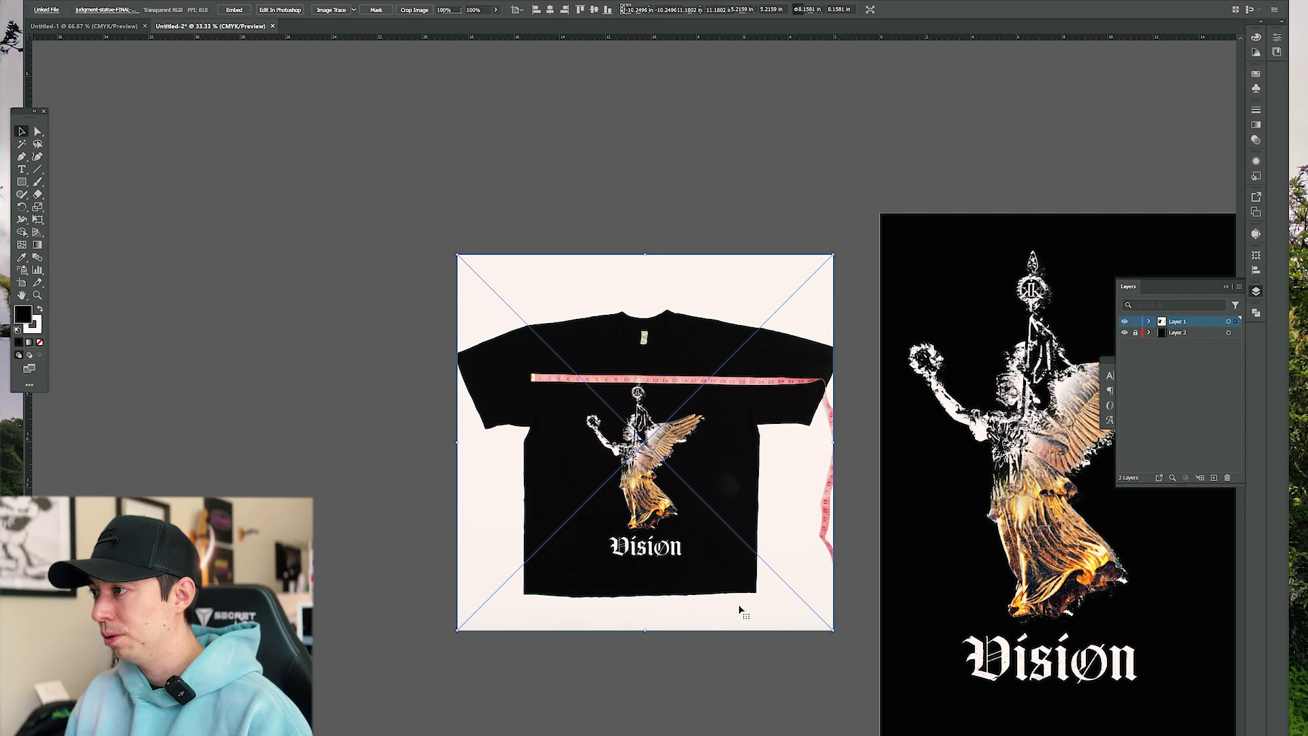
Try a height of 18.75 in for the statue copy on the T-shirt photo
scroll(663, 476, "up", 1)
left_click(647, 409)
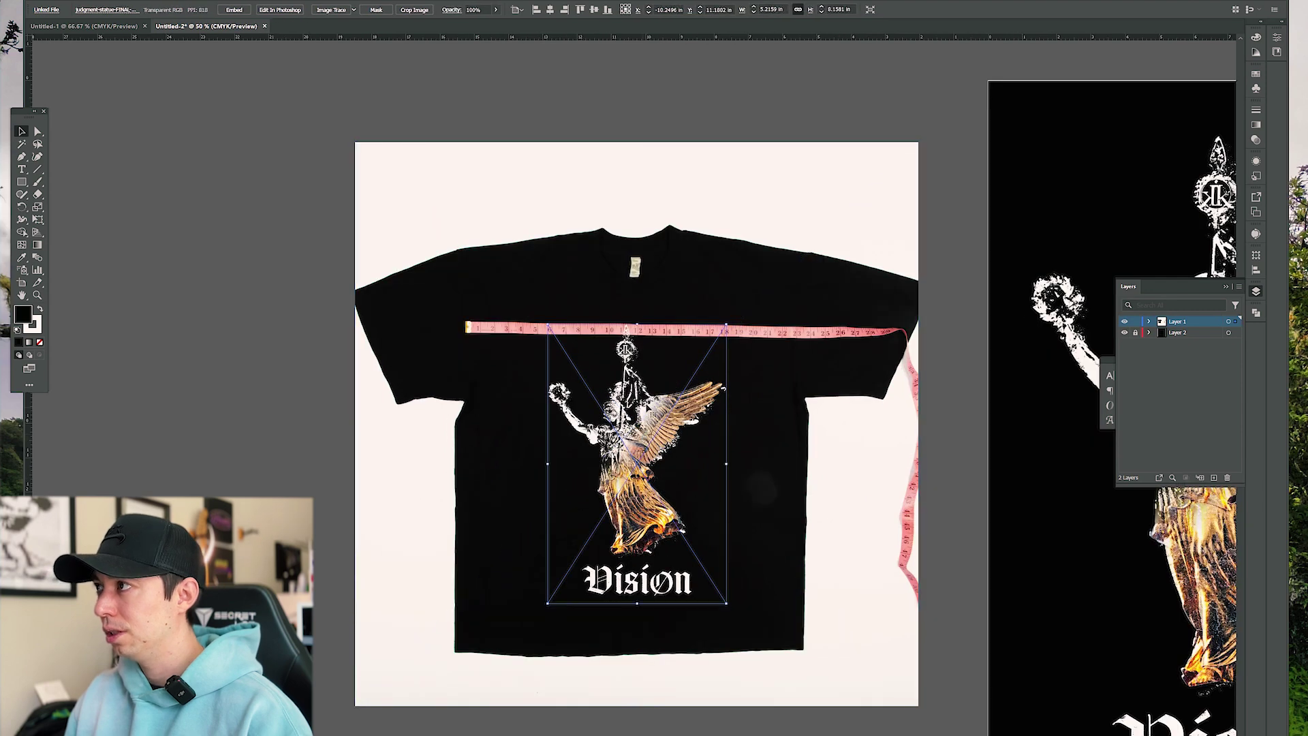
left_click(840, 10)
type("18.7")
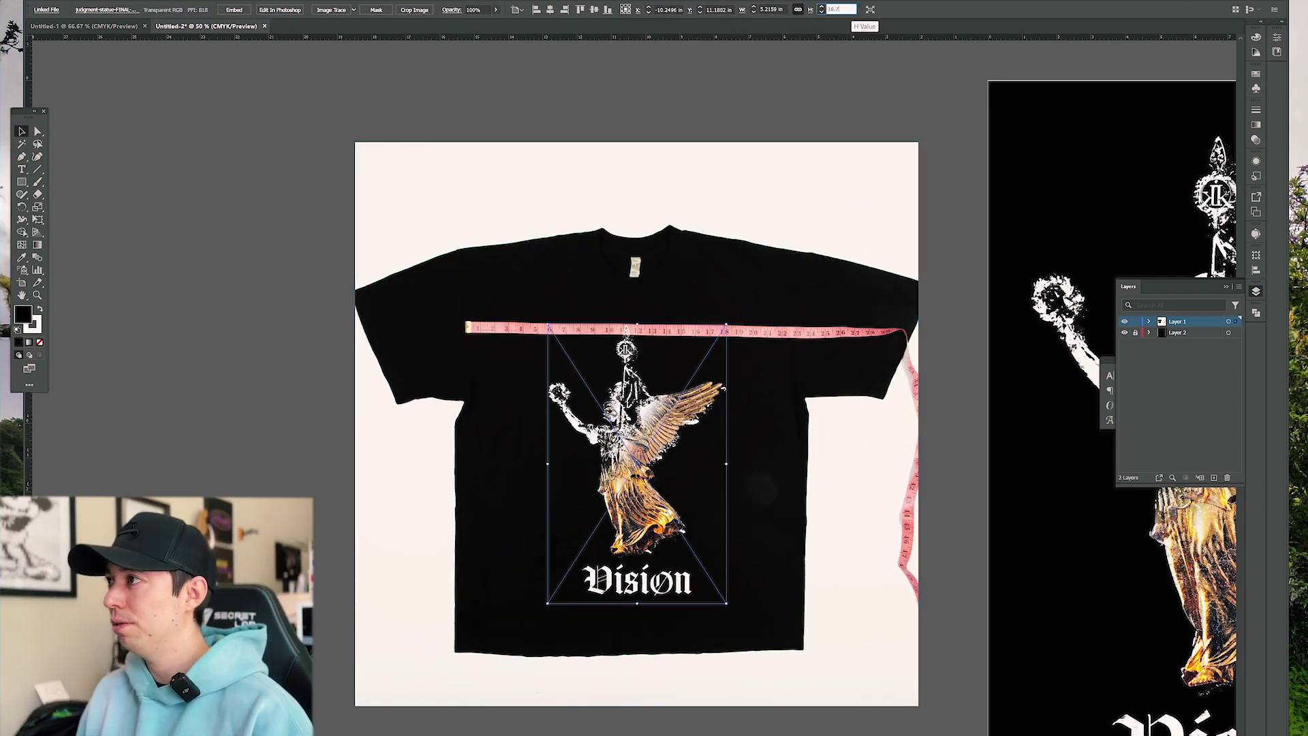
type("5")
key("Return")
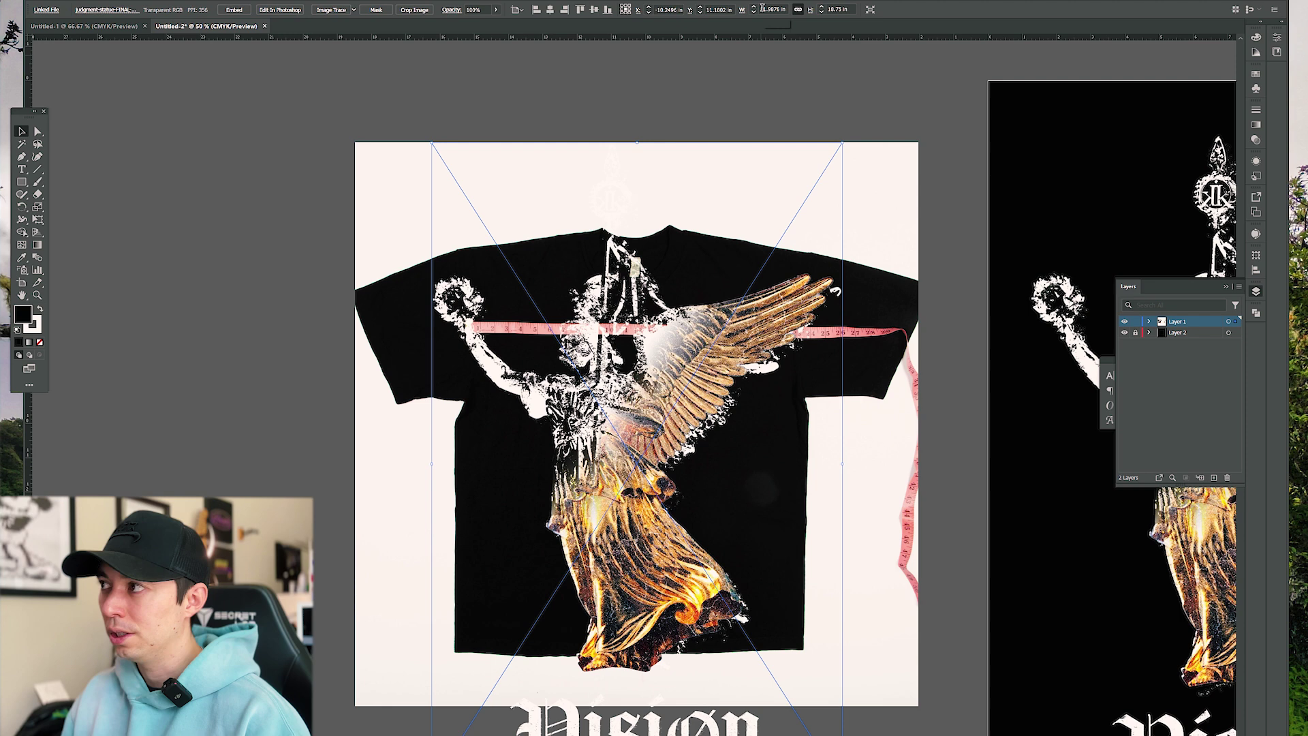
key("ctrl+z")
Set the width of the large coloured statue on the artboard to 12 in and move it toward the sheet's left edge
left_click(805, 102)
left_click_drag(804, 107, 433, 122)
left_click(873, 221)
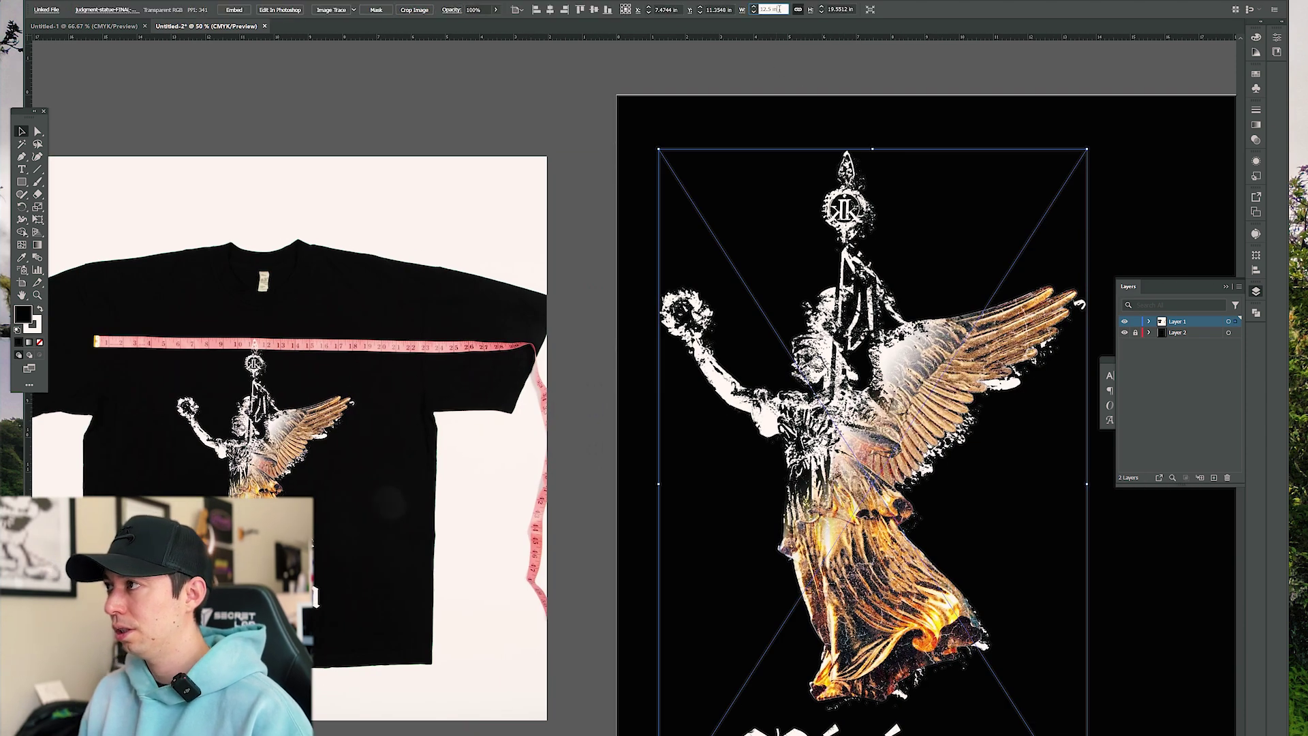
key("Return")
left_click(550, 110)
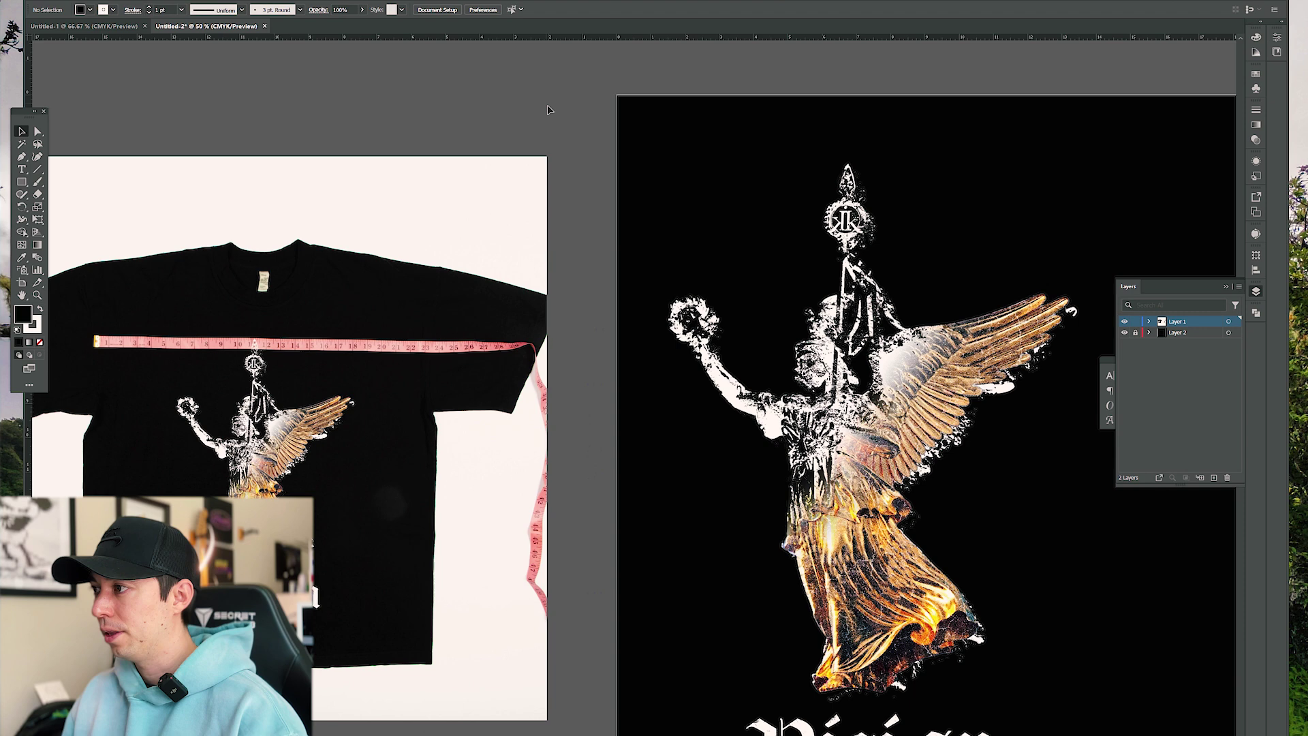
left_click_drag(777, 273, 694, 279)
scroll(694, 279, "down", 1)
Try to fit a duplicate of the 12 in coloured statue beside the original on the gang sheet
left_click_drag(753, 323, 960, 321)
left_click_drag(1065, 249, 912, 251)
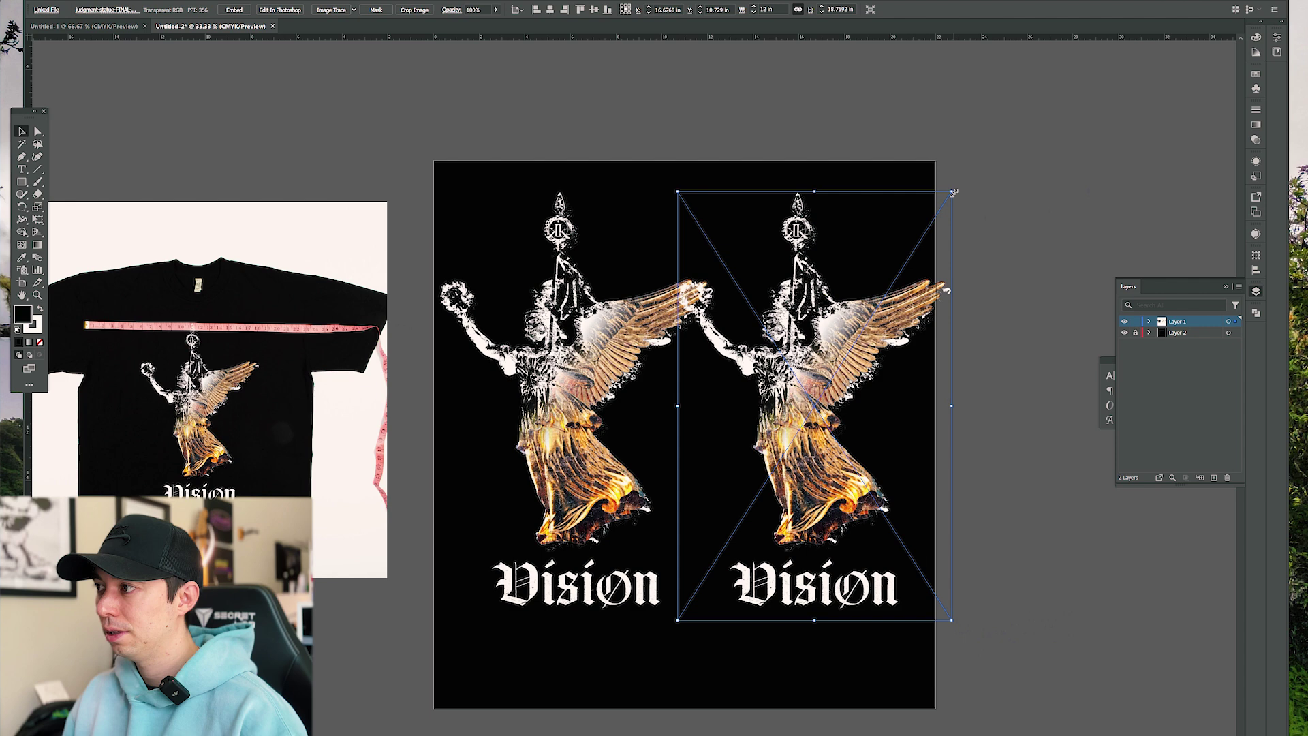
left_click_drag(954, 190, 736, 542)
left_click_drag(853, 481, 835, 483)
left_click_drag(597, 433, 590, 427)
left_click_drag(886, 384, 885, 380)
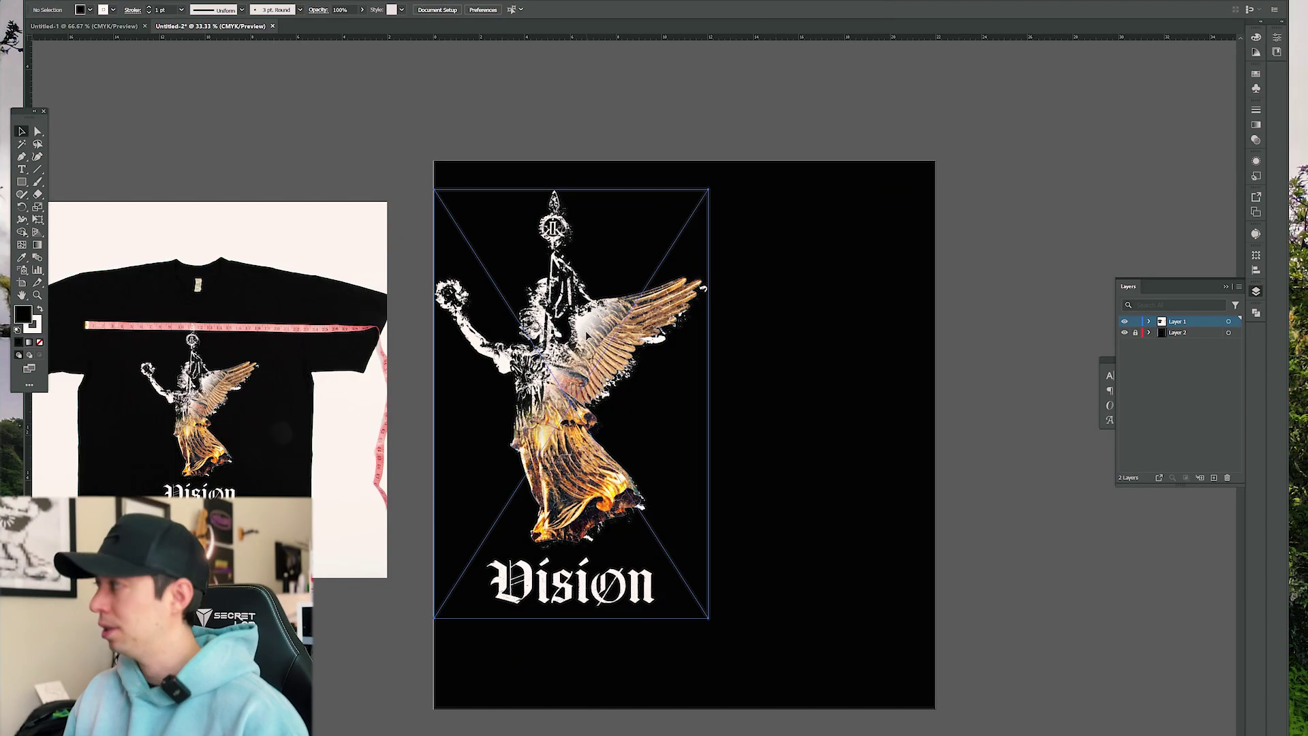
Add two white statue copies about 6.3 in wide, stacked beside the coloured statue in the sheet's upper left
left_click_drag(613, 347, 622, 338)
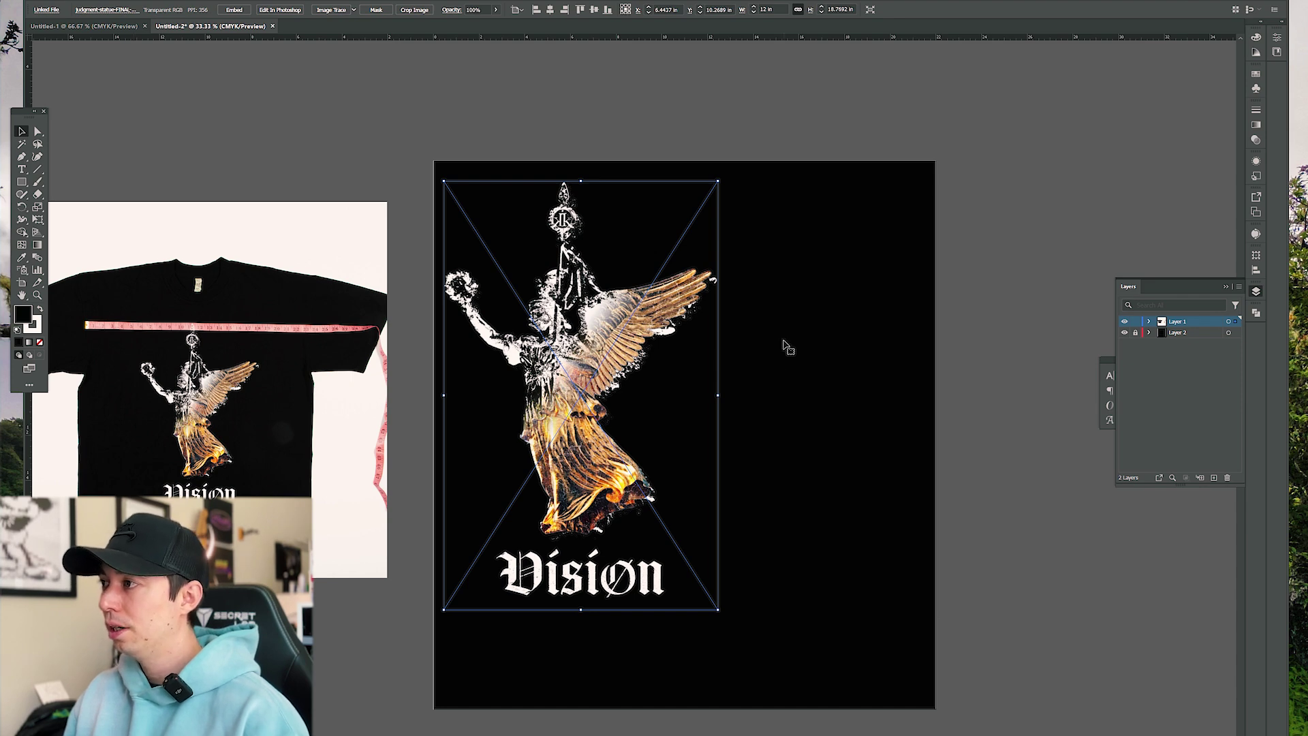
key("ctrl+v")
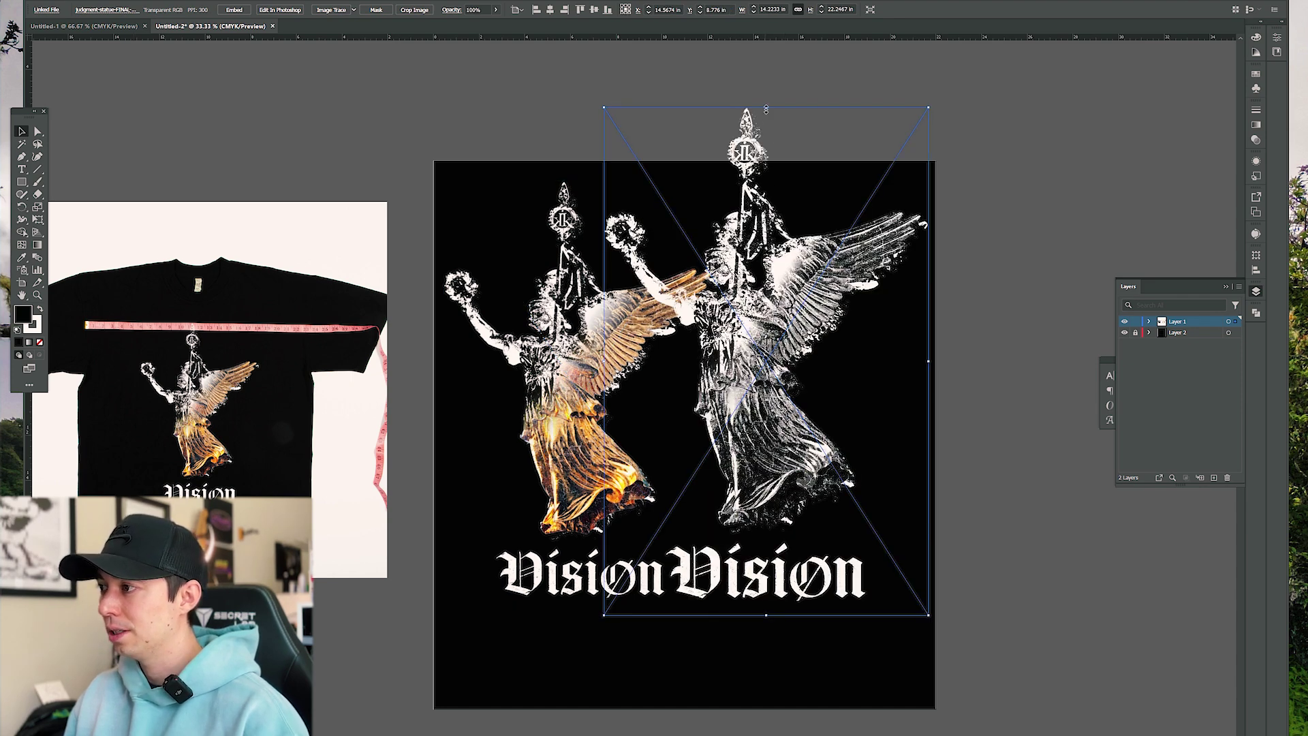
left_click_drag(766, 109, 724, 387)
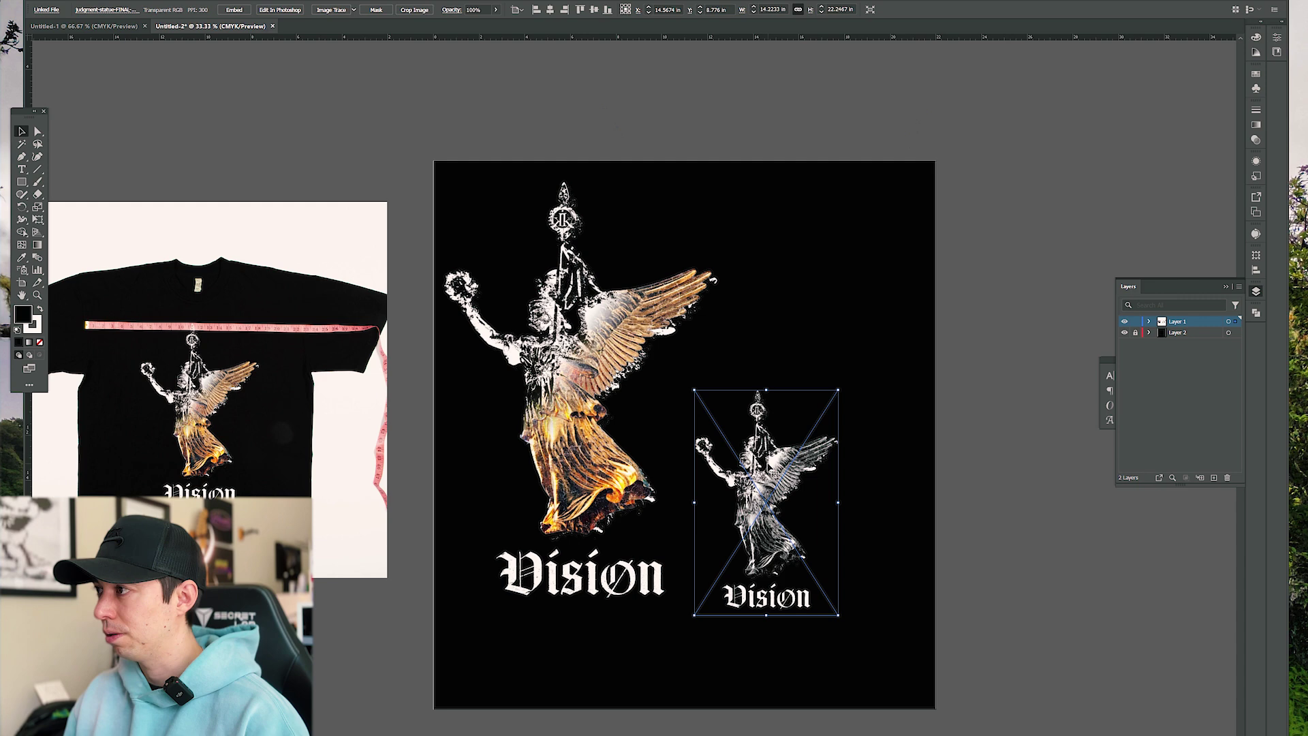
left_click_drag(766, 502, 804, 508)
left_click(979, 307)
left_click(821, 296)
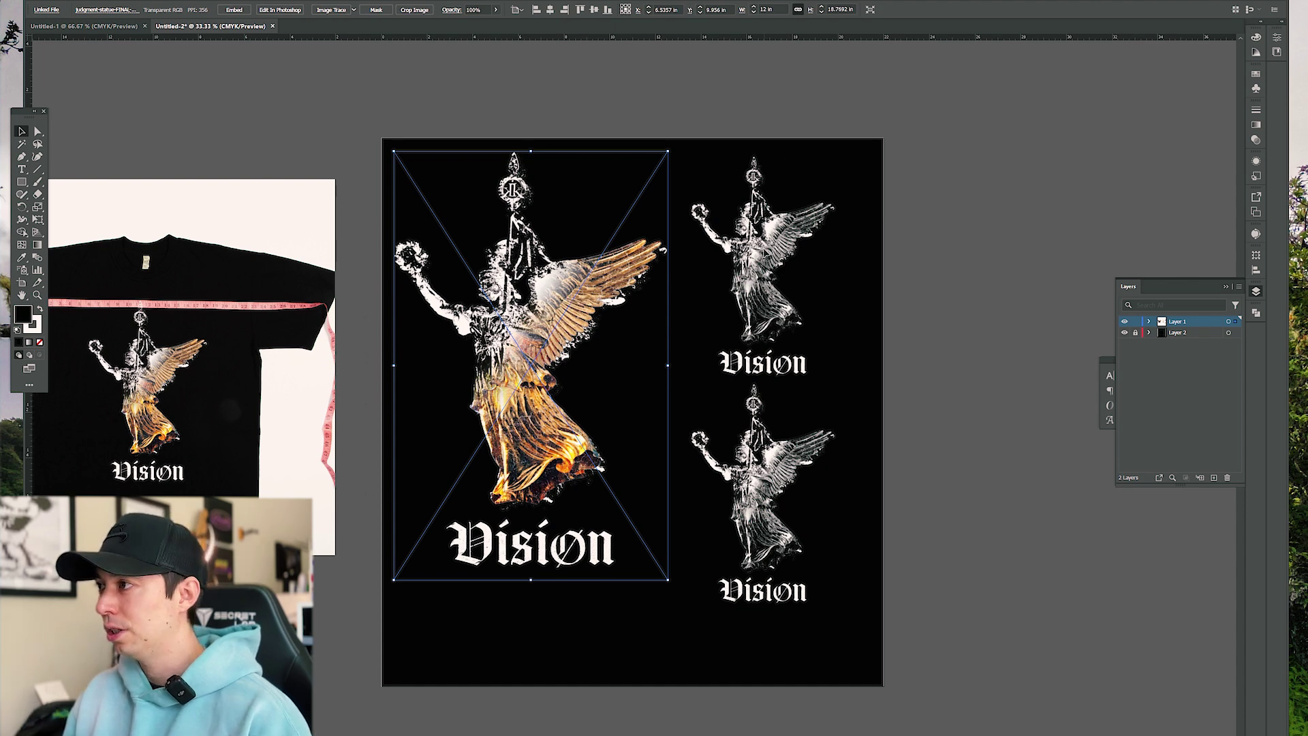
Nudge the two white statues and the coloured statue to even out their spacing on the sheet
left_click_drag(765, 253, 767, 245)
left_click_drag(762, 470, 759, 465)
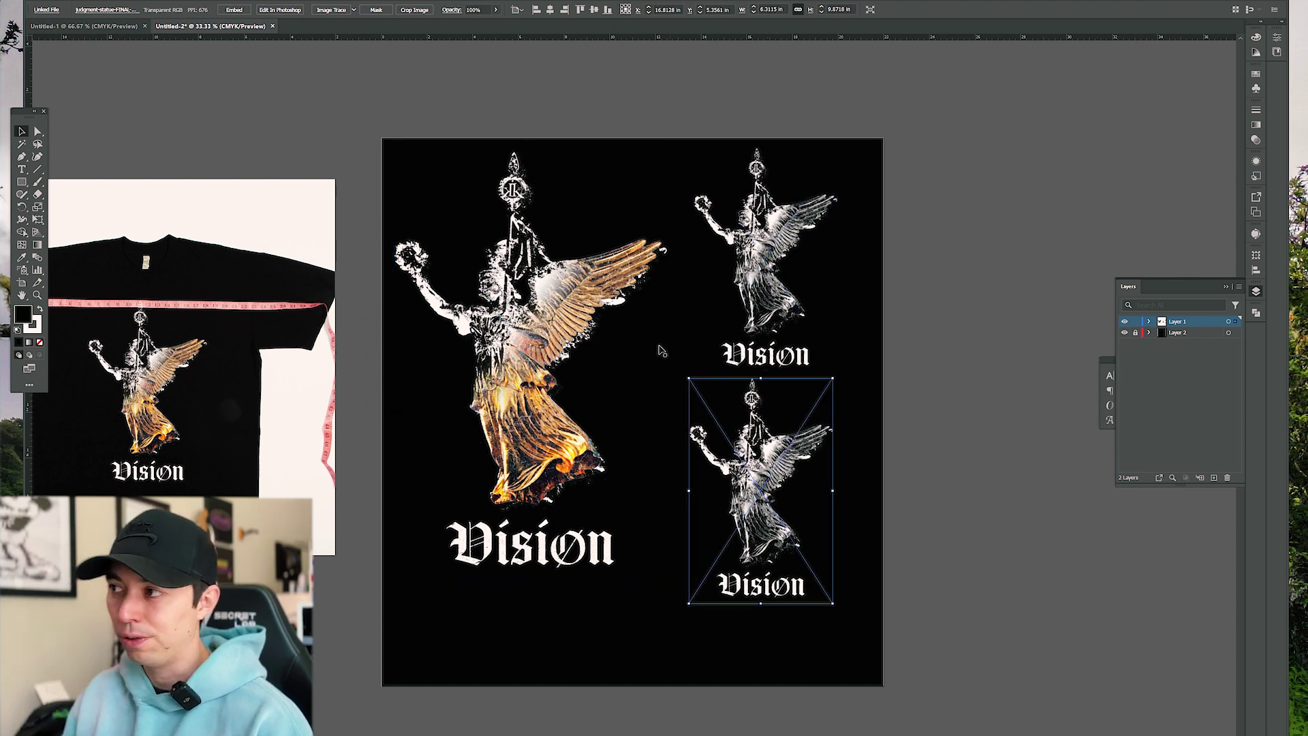
left_click_drag(550, 265, 553, 266)
scroll(734, 202, "up", 2)
left_click(617, 62)
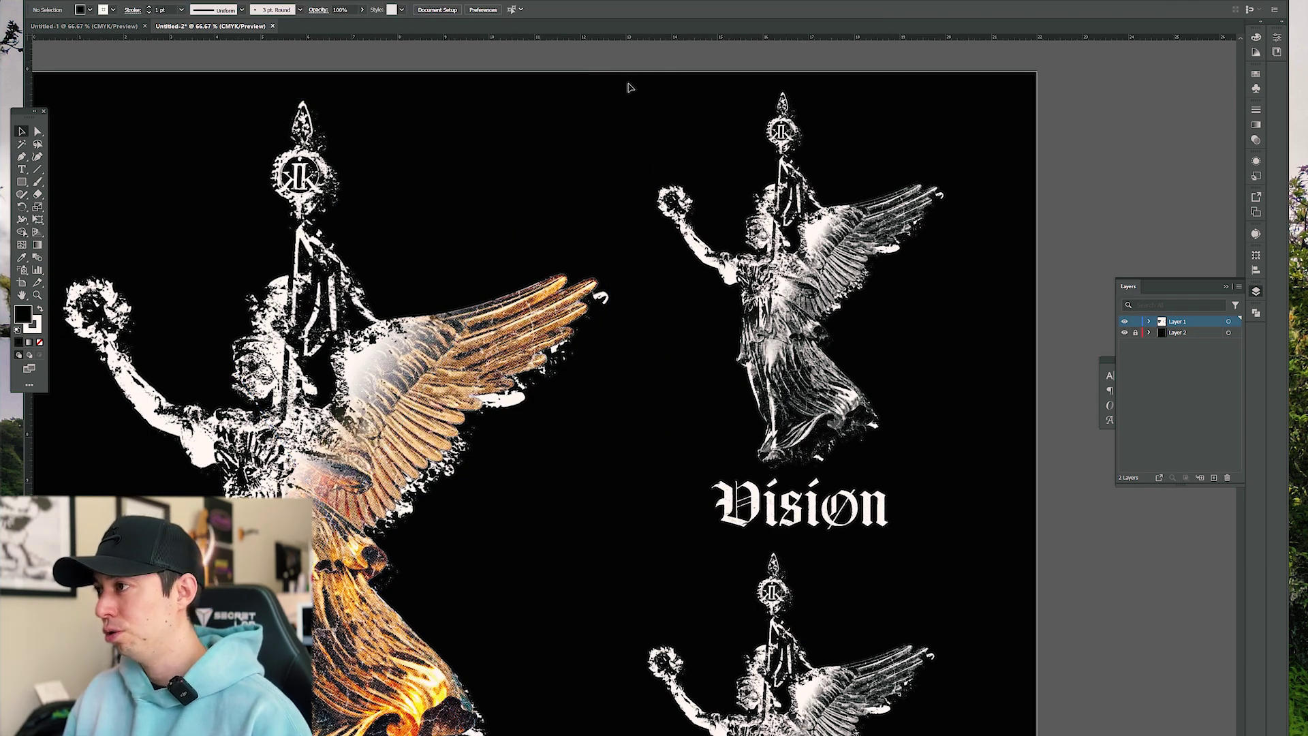
Test the upper white statue close to the coloured wing tip, then place it above the lower white statue with a clear gap
left_click_drag(730, 258, 661, 298)
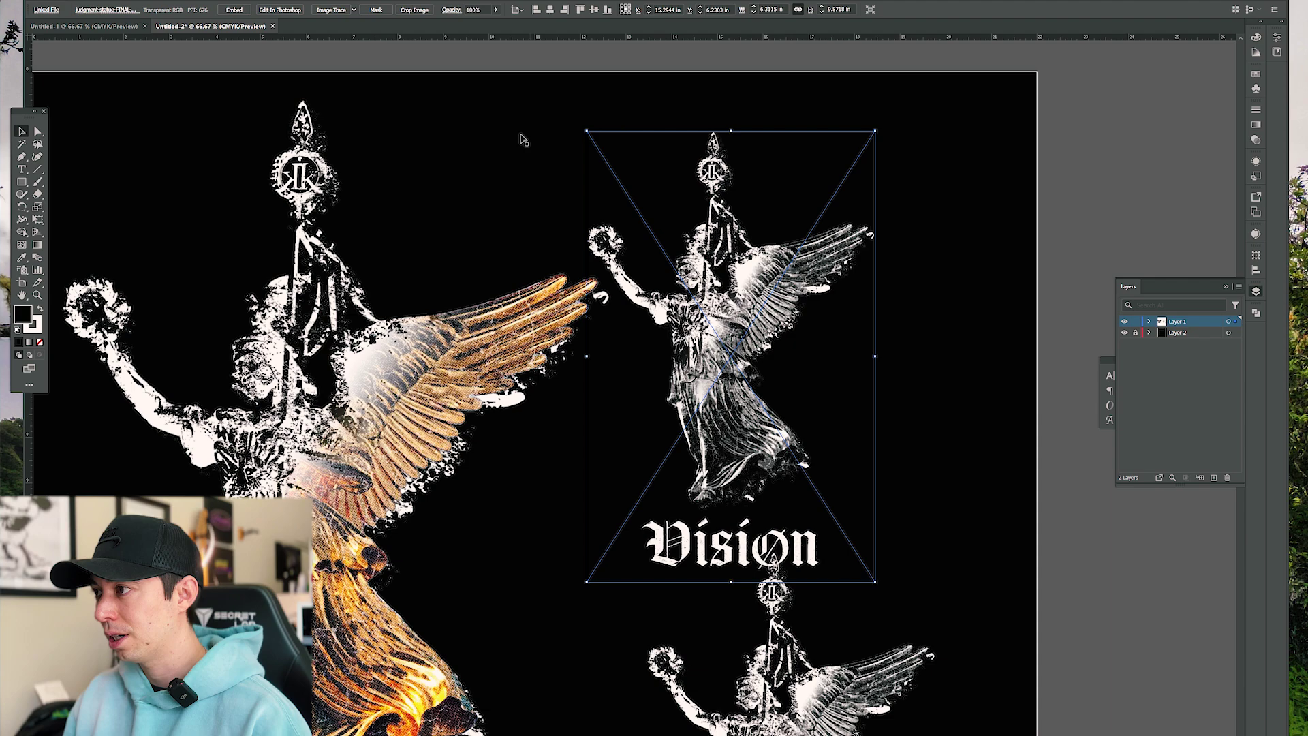
scroll(609, 292, "up", 3)
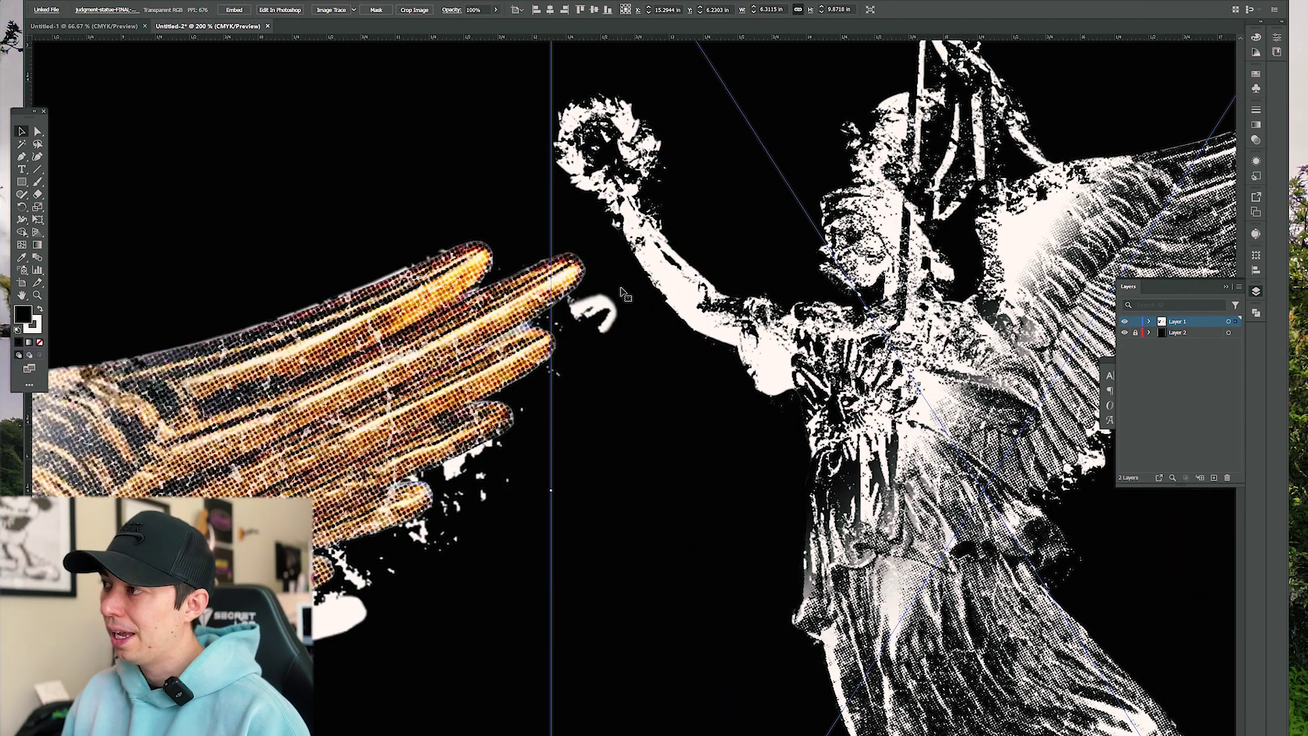
scroll(624, 295, "down", 5)
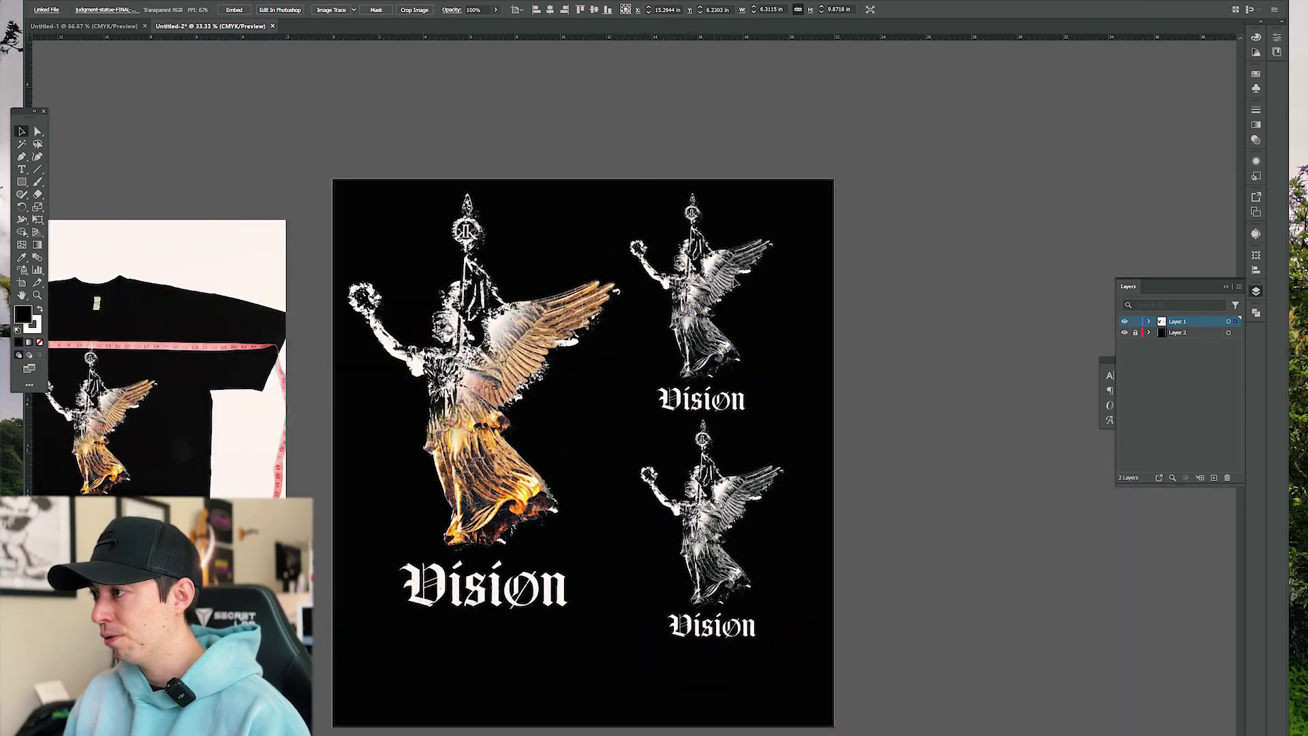
left_click_drag(736, 282, 740, 281)
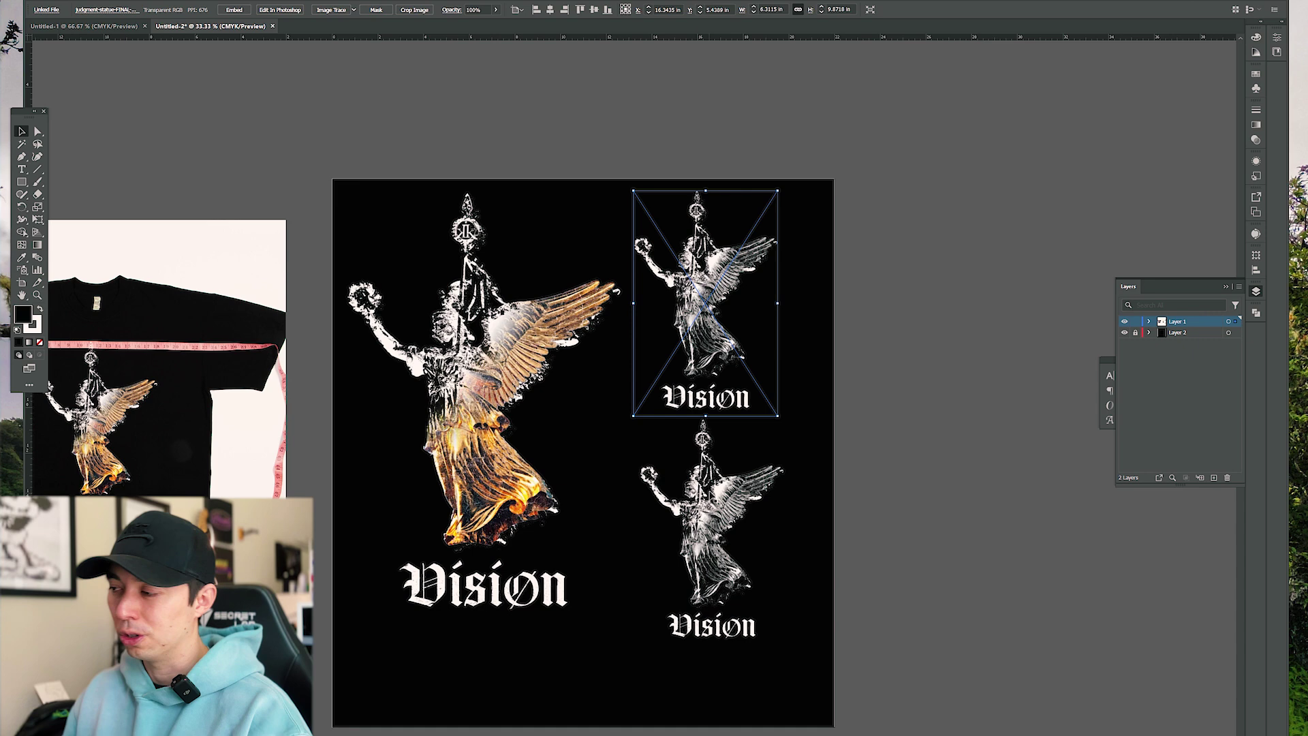
left_click(879, 468)
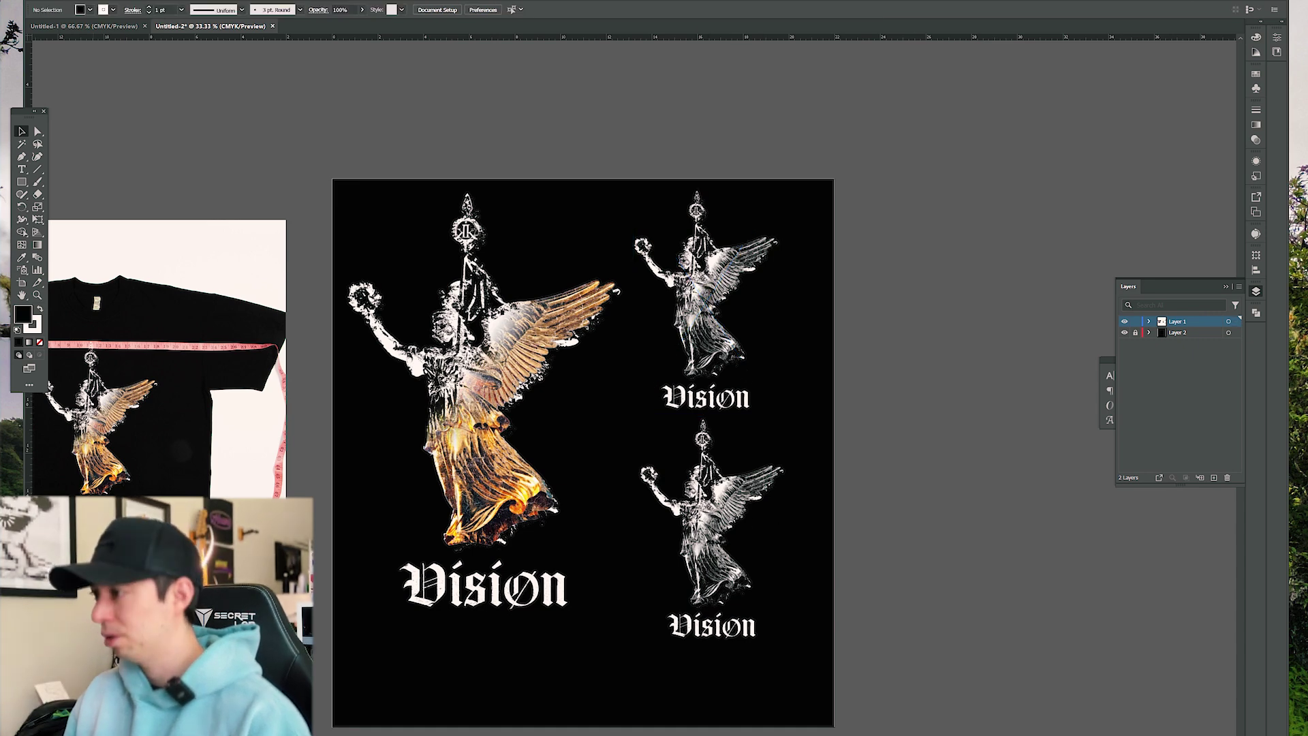
Place the white Visiøn wordmark image below the coloured statue at the sheet's lower left, about 4 in wide
left_click_drag(1305, 531, 432, 679)
left_click(892, 467)
scroll(433, 679, "up", 2)
scroll(432, 678, "down", 1)
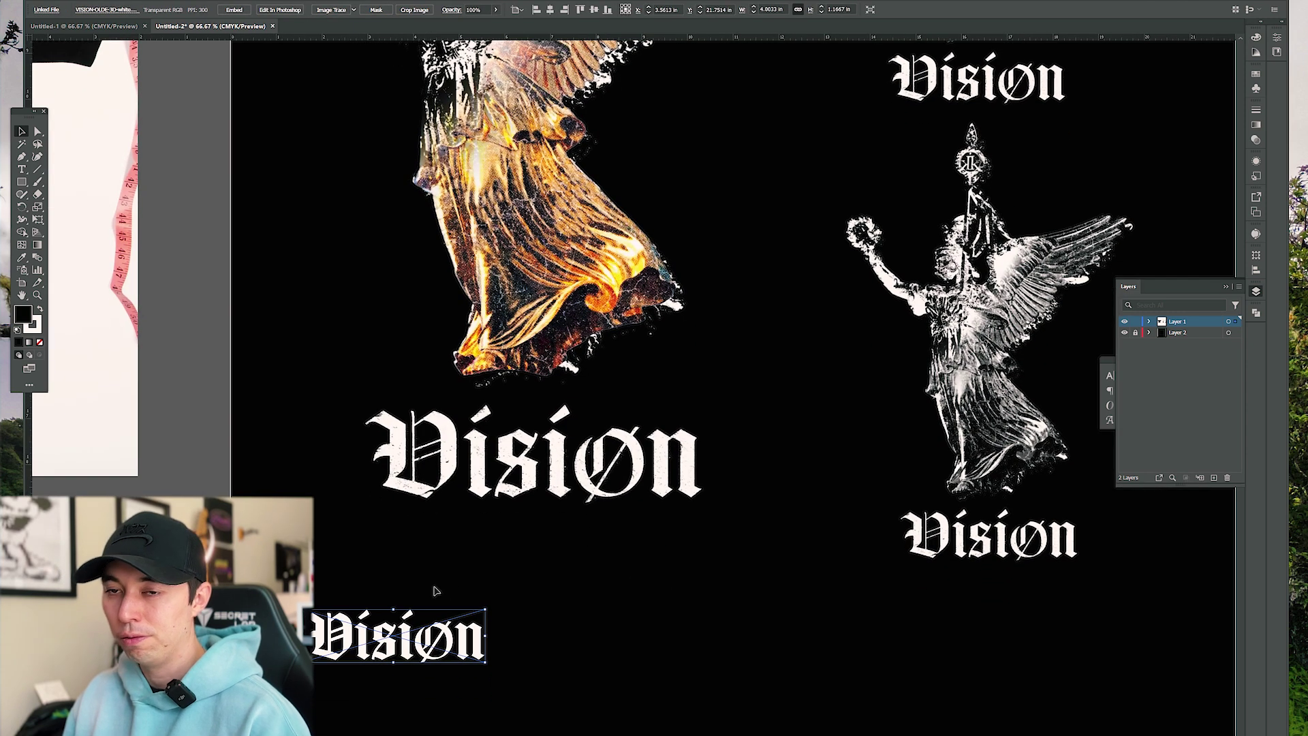
left_click(436, 590)
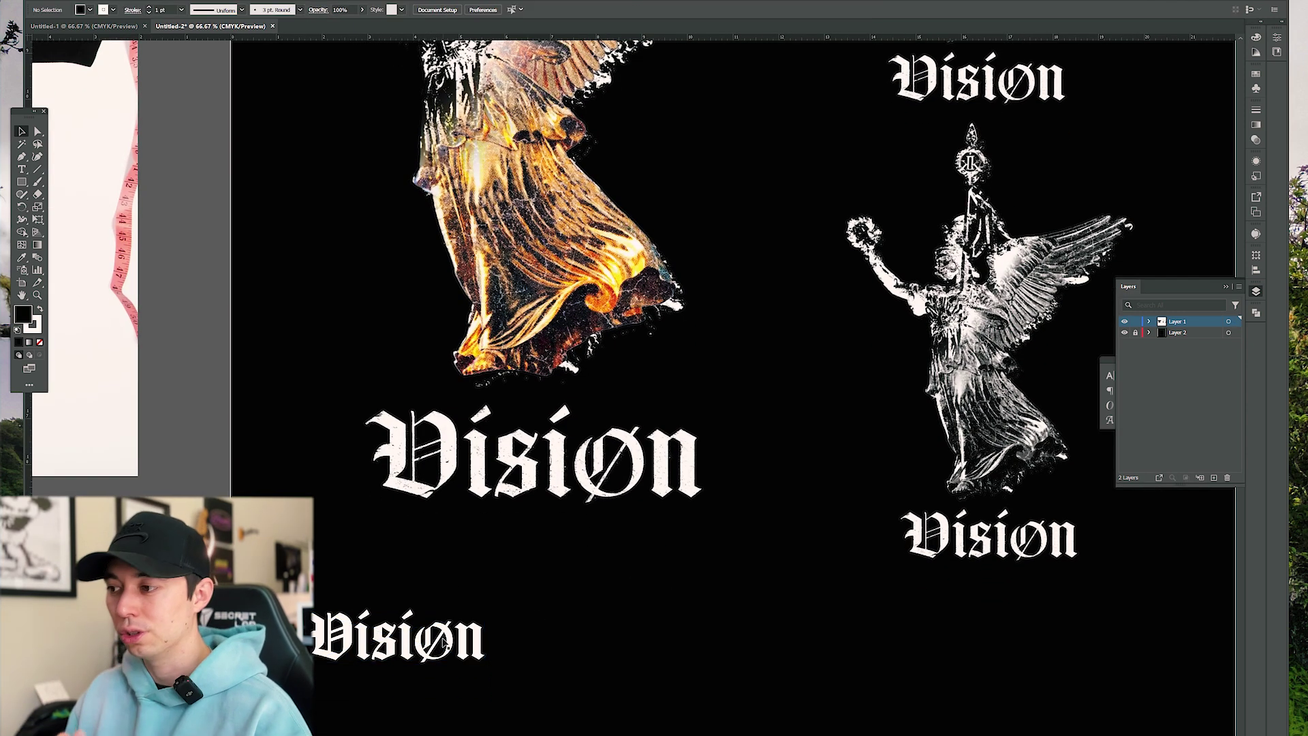
Set the width of the separate Visiøn wordmark below the coloured statue to 3 in
left_click(468, 650)
left_click_drag(506, 621, 371, 656)
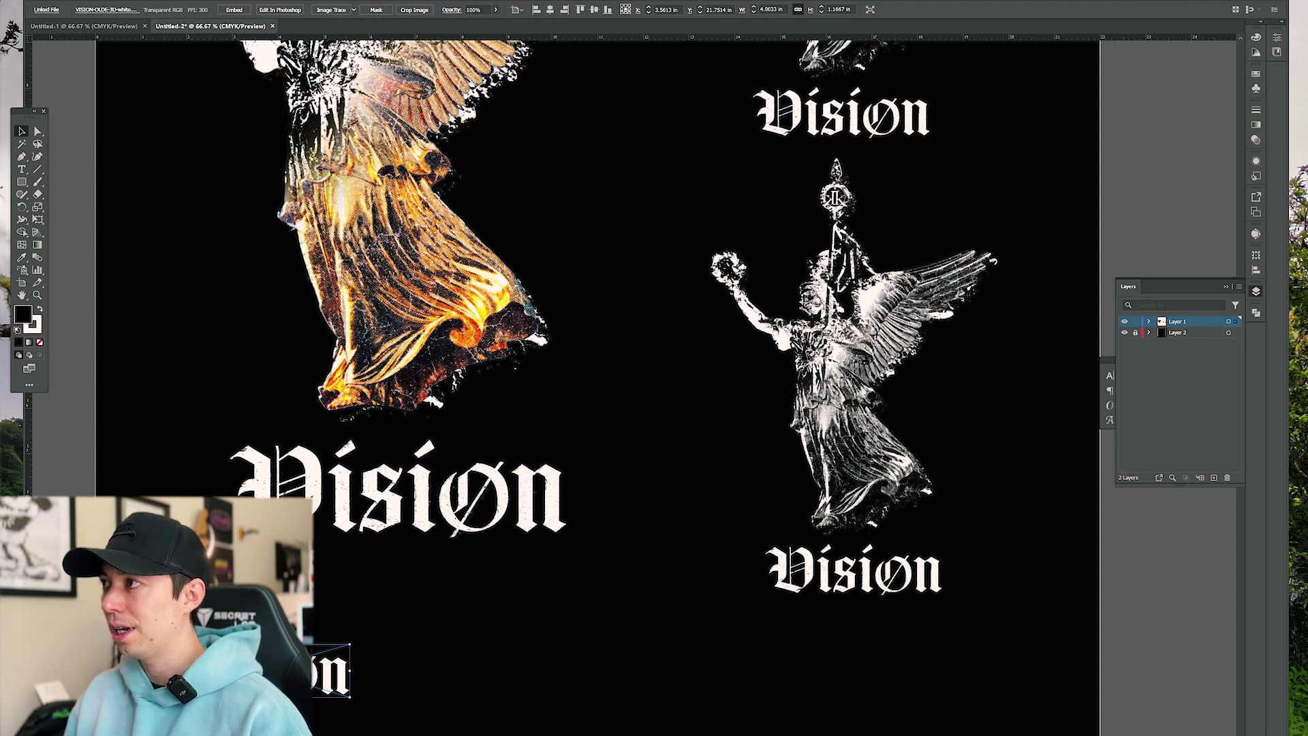
double_click(781, 9)
type("3")
key("Return")
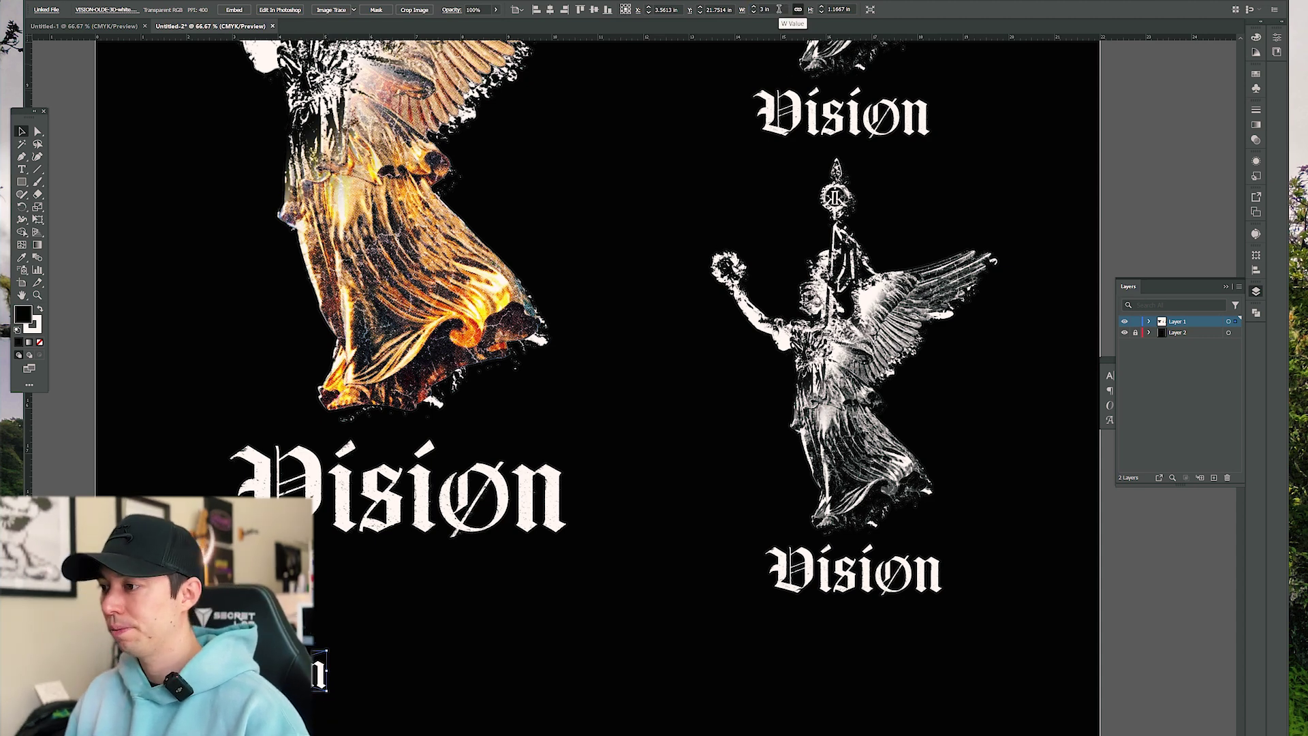
left_click(579, 576)
Duplicate the small Visiøn wordmark into a row of six along the bottom of the gang sheet
scroll(576, 576, "down", 1)
scroll(564, 575, "down", 2)
left_click_drag(403, 632, 789, 636)
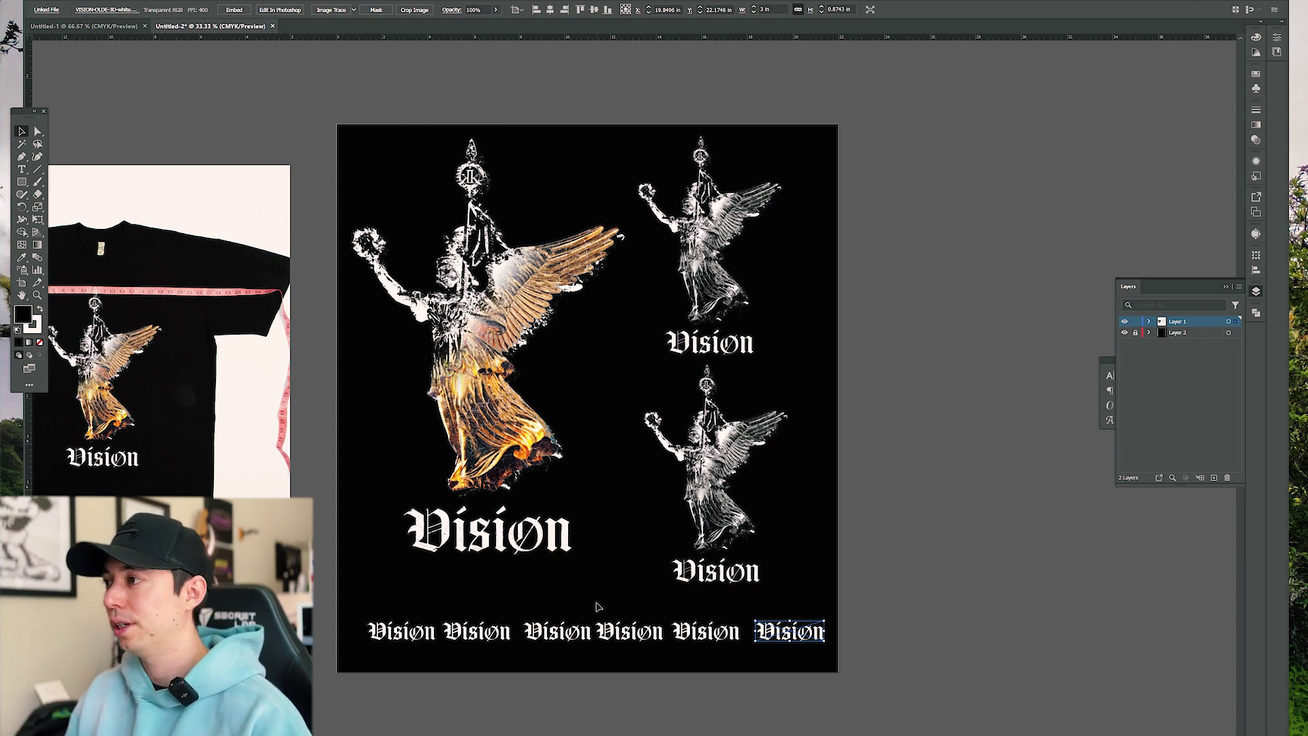
scroll(615, 319, "up", 2)
scroll(615, 320, "down", 2)
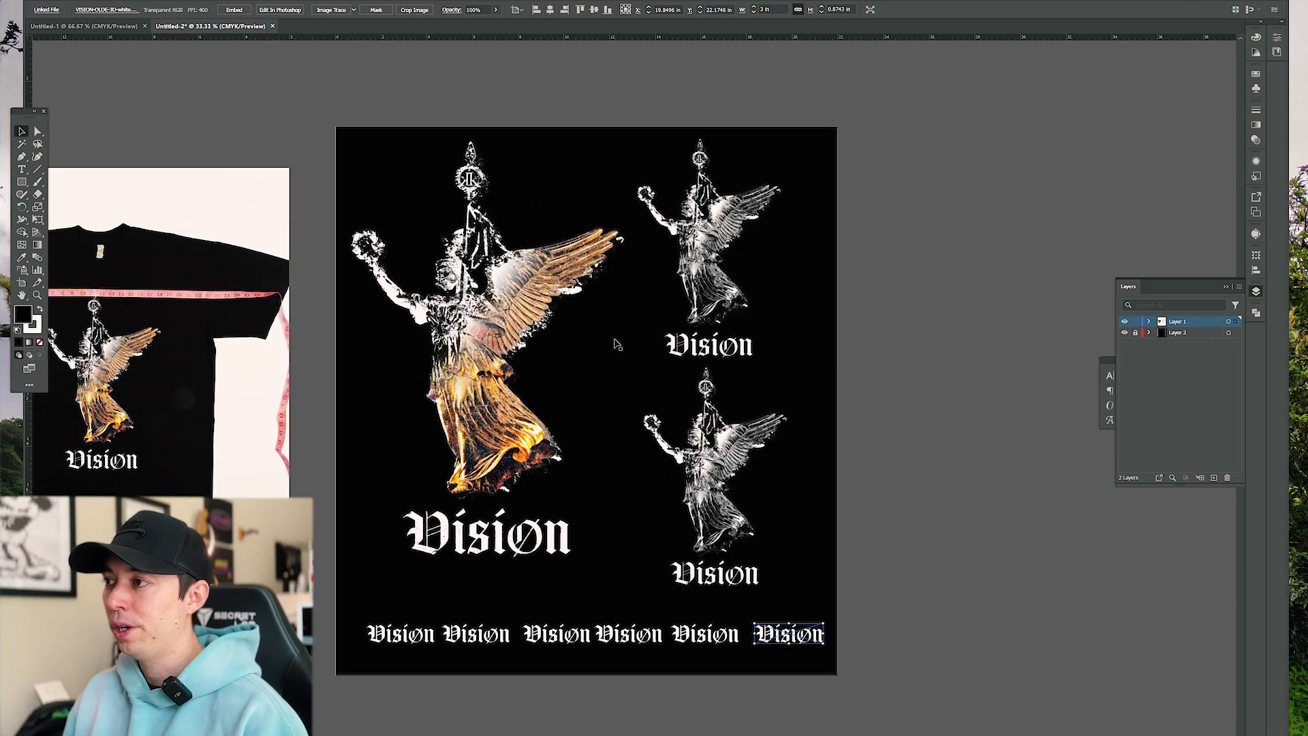
left_click(567, 160)
left_click(646, 136)
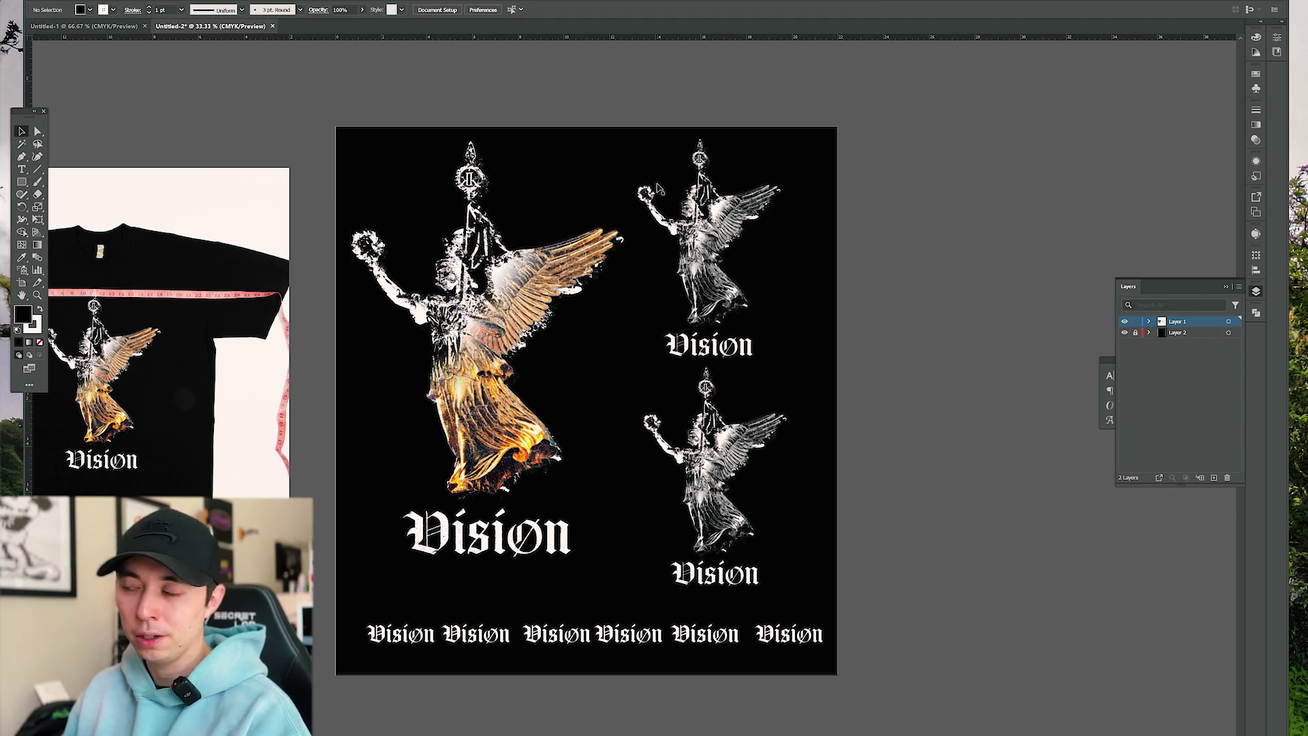
Lock the black background layer and export the gang sheet artboard for screens as a PNG at 300 ppi
left_click(1135, 333)
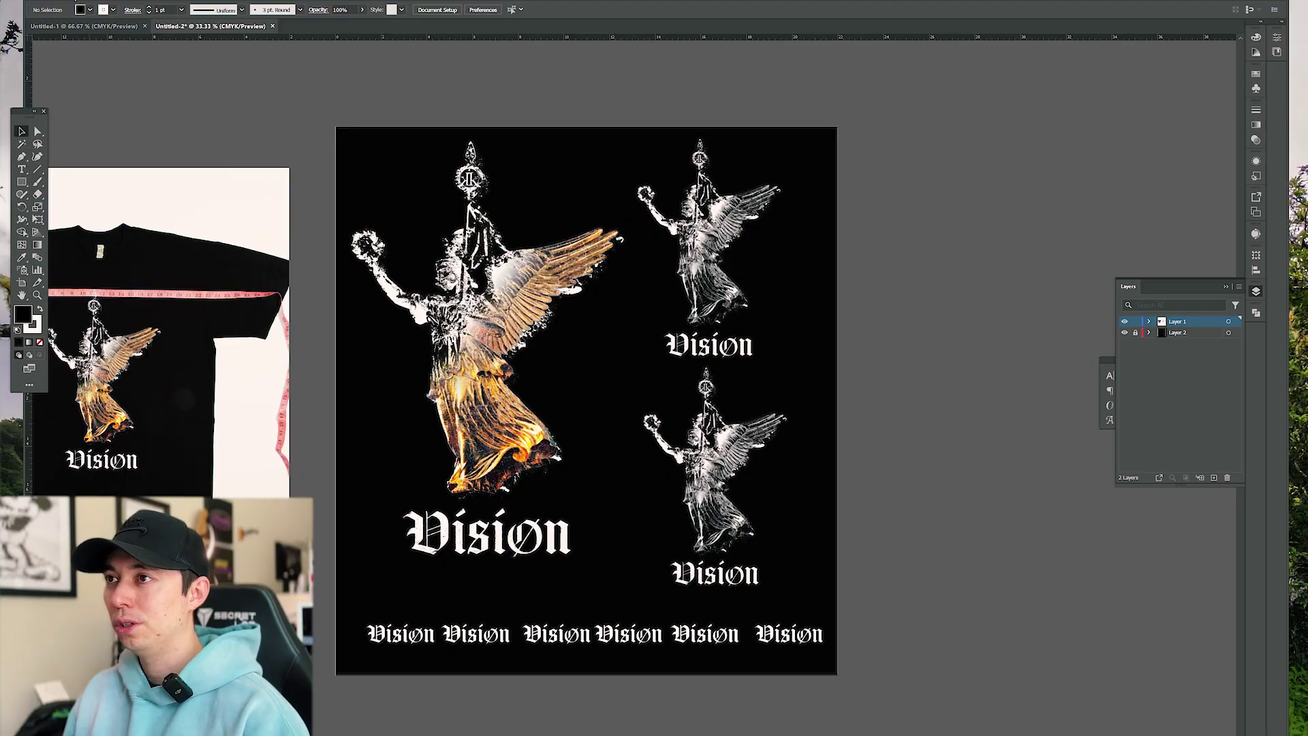
left_click(76, 1)
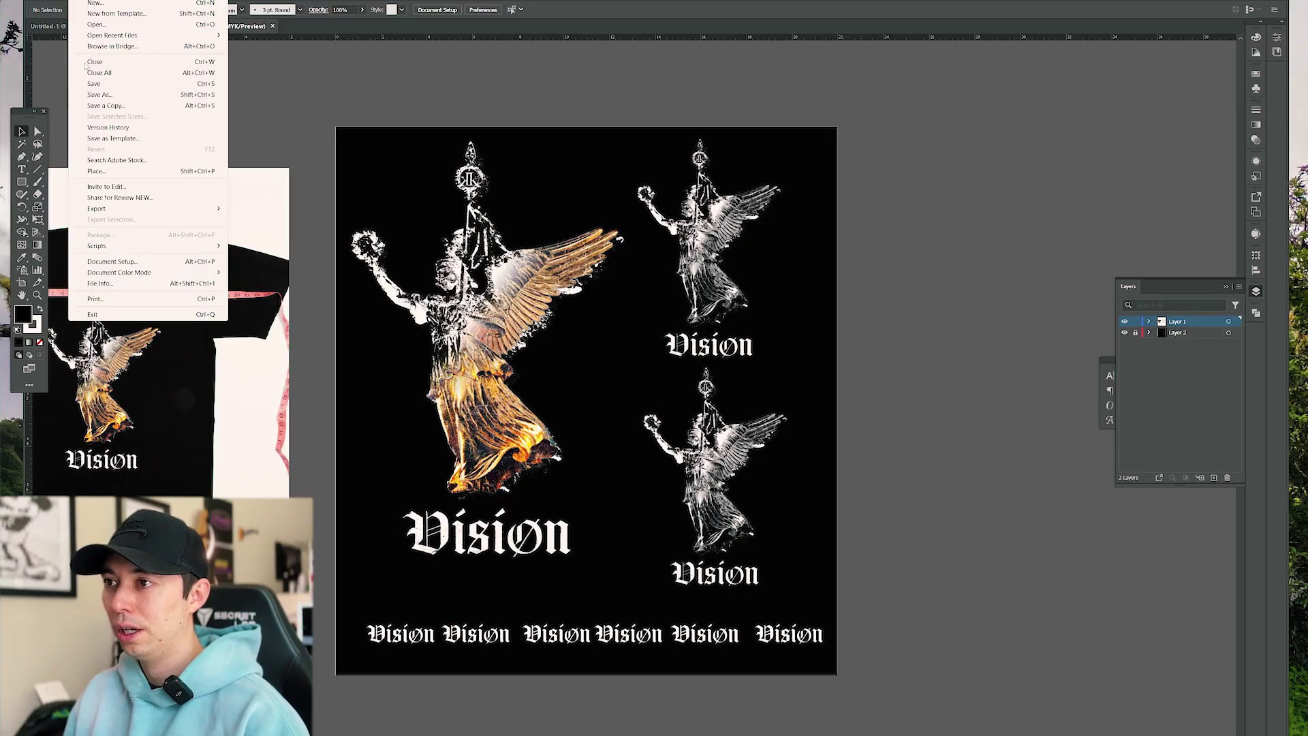
mouse_move(191, 209)
left_click(317, 210)
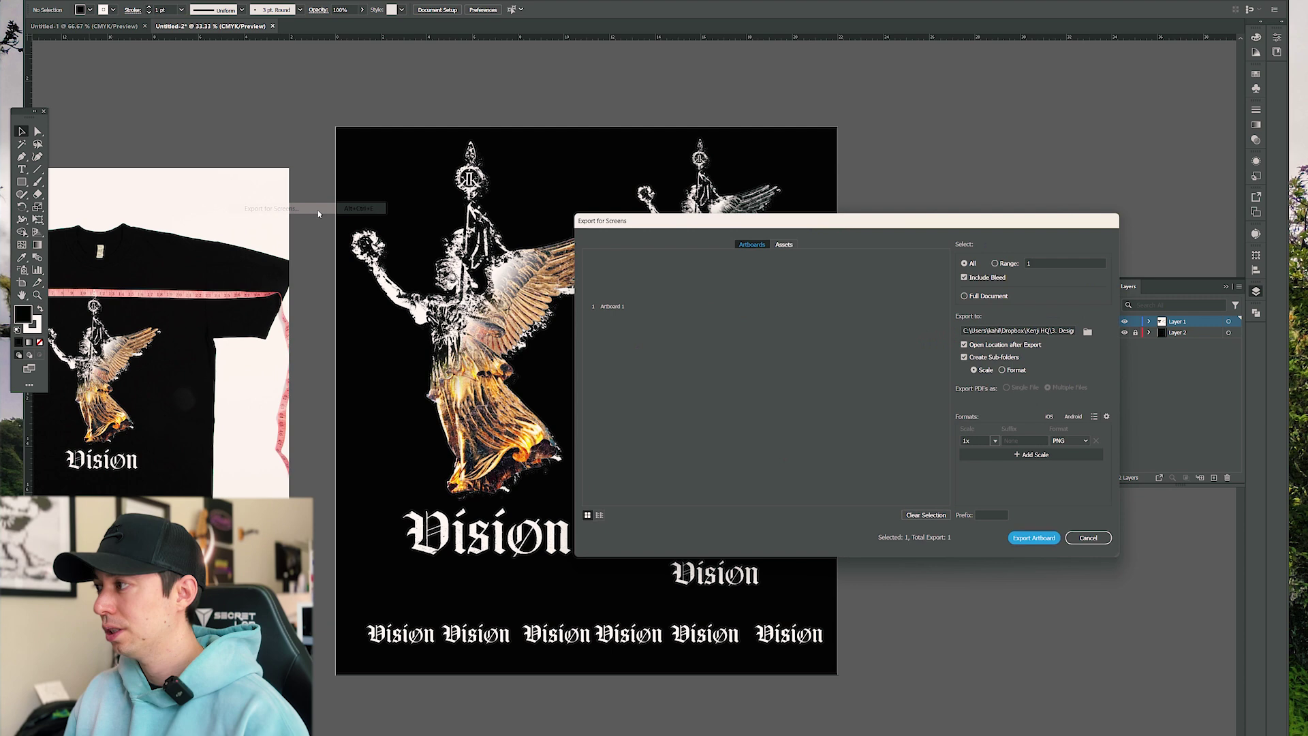
left_click(1003, 444)
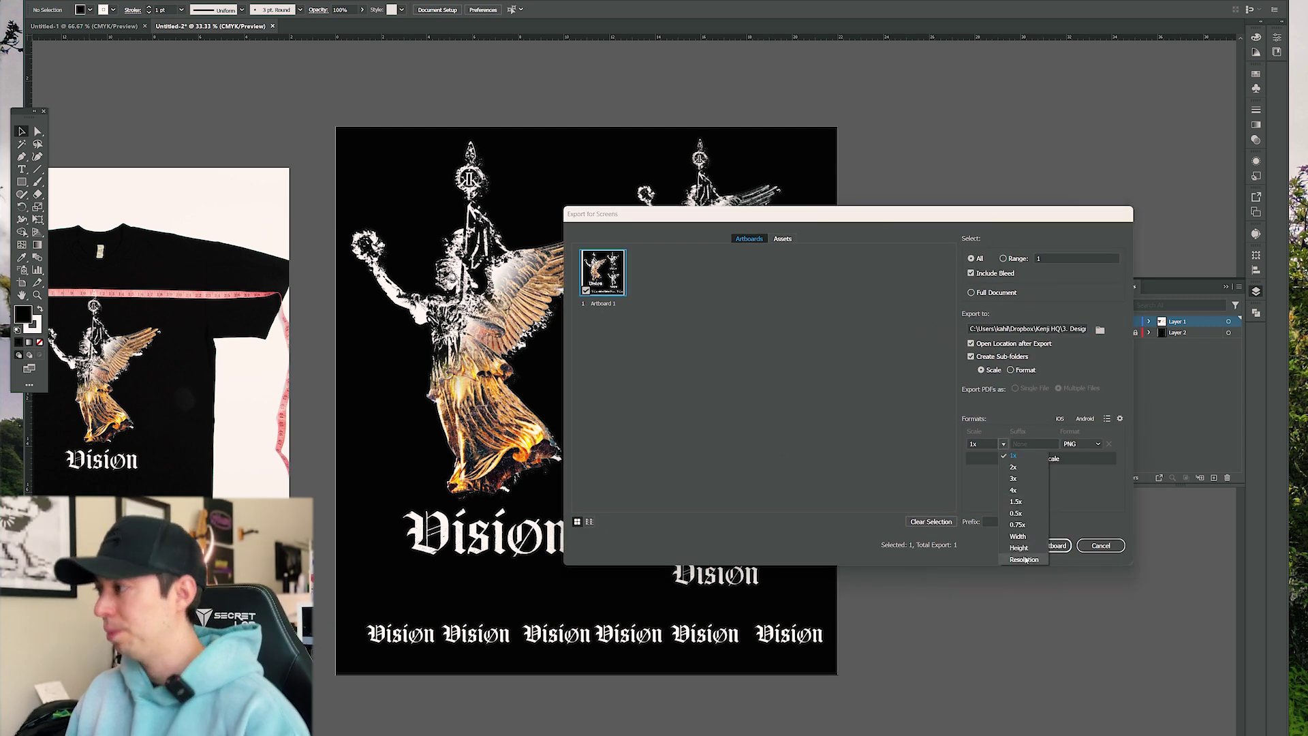
left_click(1018, 553)
left_click(994, 443)
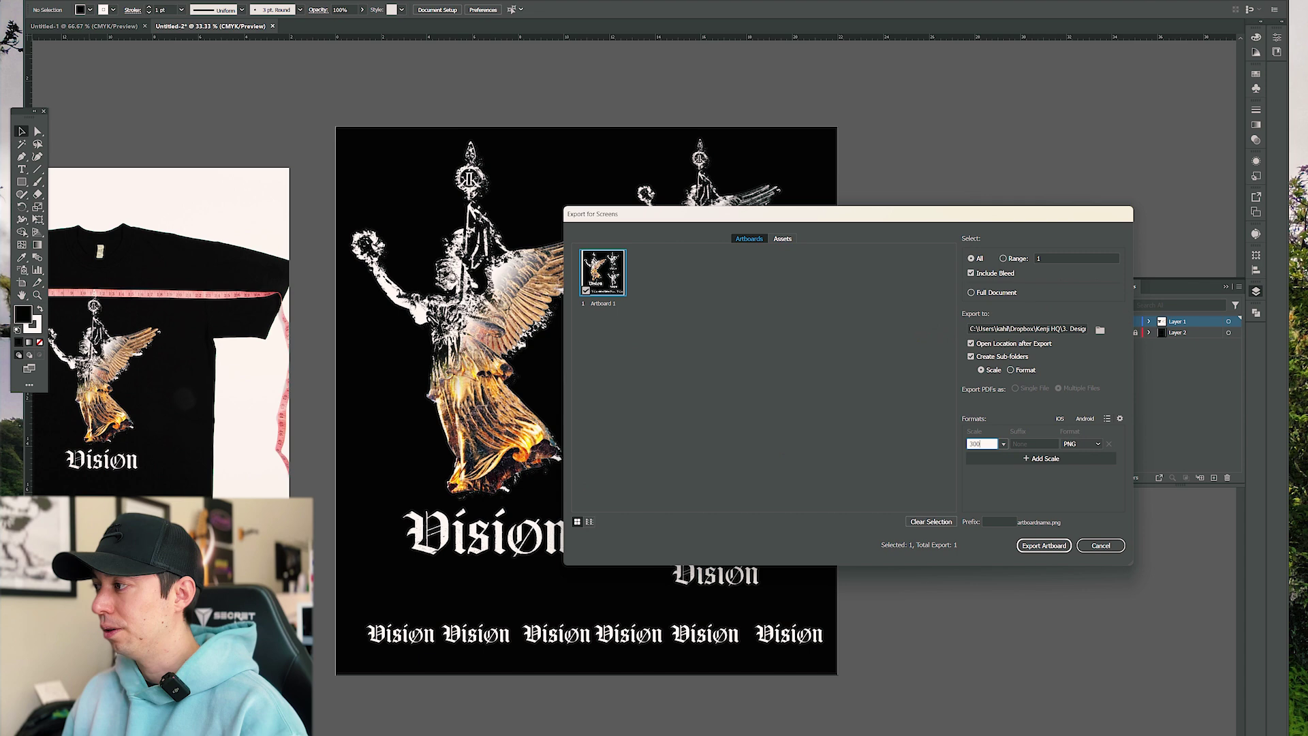
left_click(987, 493)
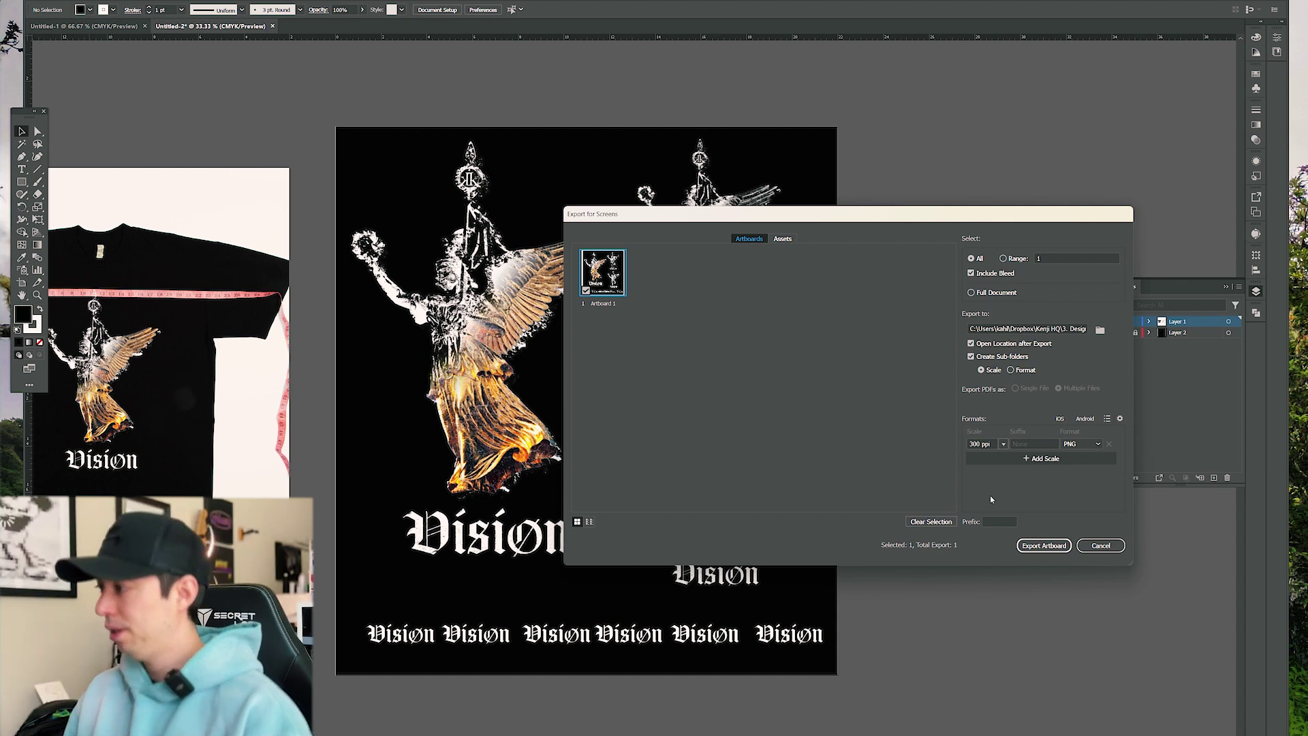
left_click(1044, 545)
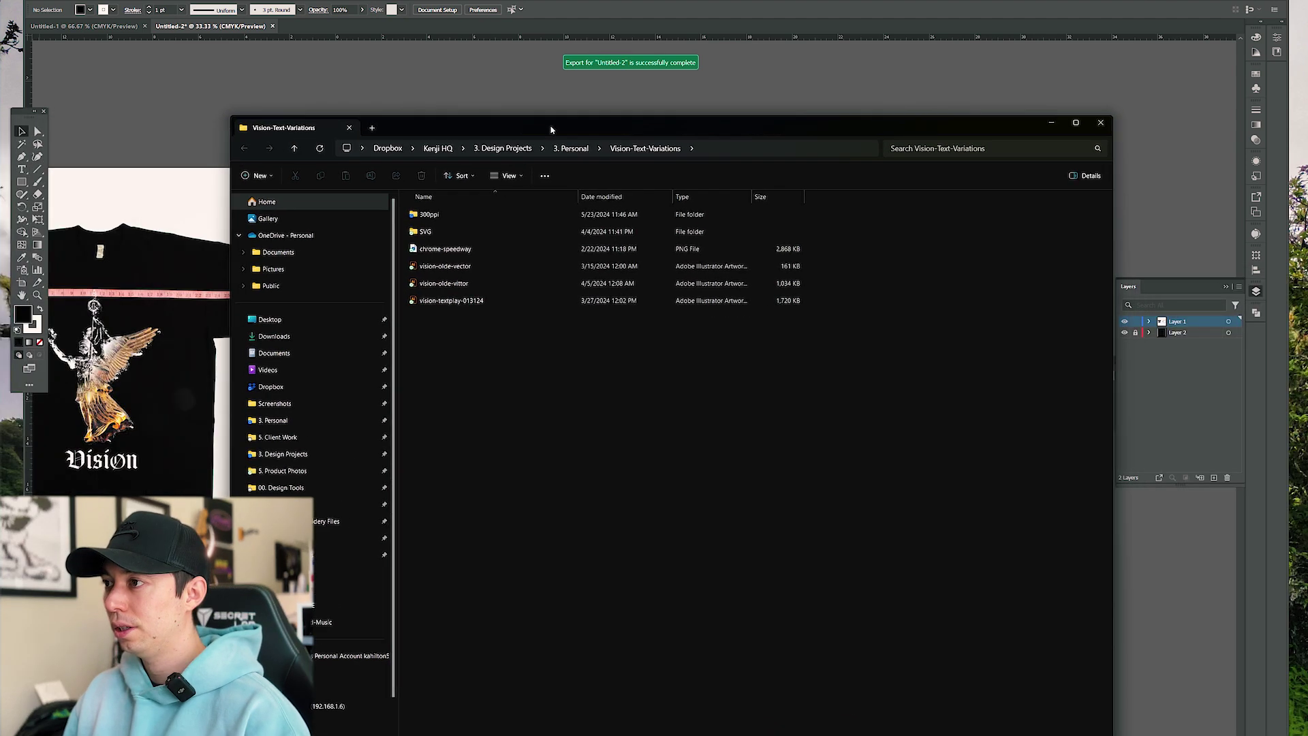
Open the exported Artboard 1 image from the 300ppi folder and check its pixel dimensions and sharpness
double_click(449, 220)
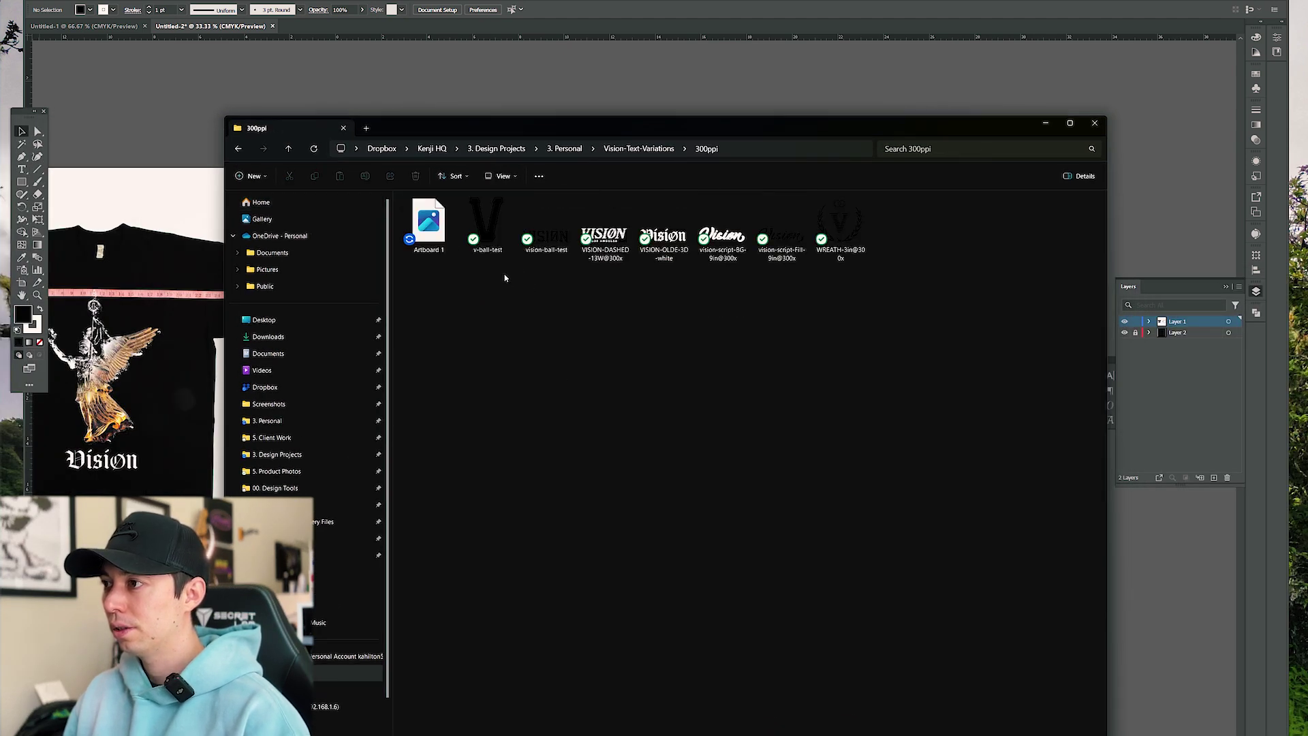
double_click(438, 235)
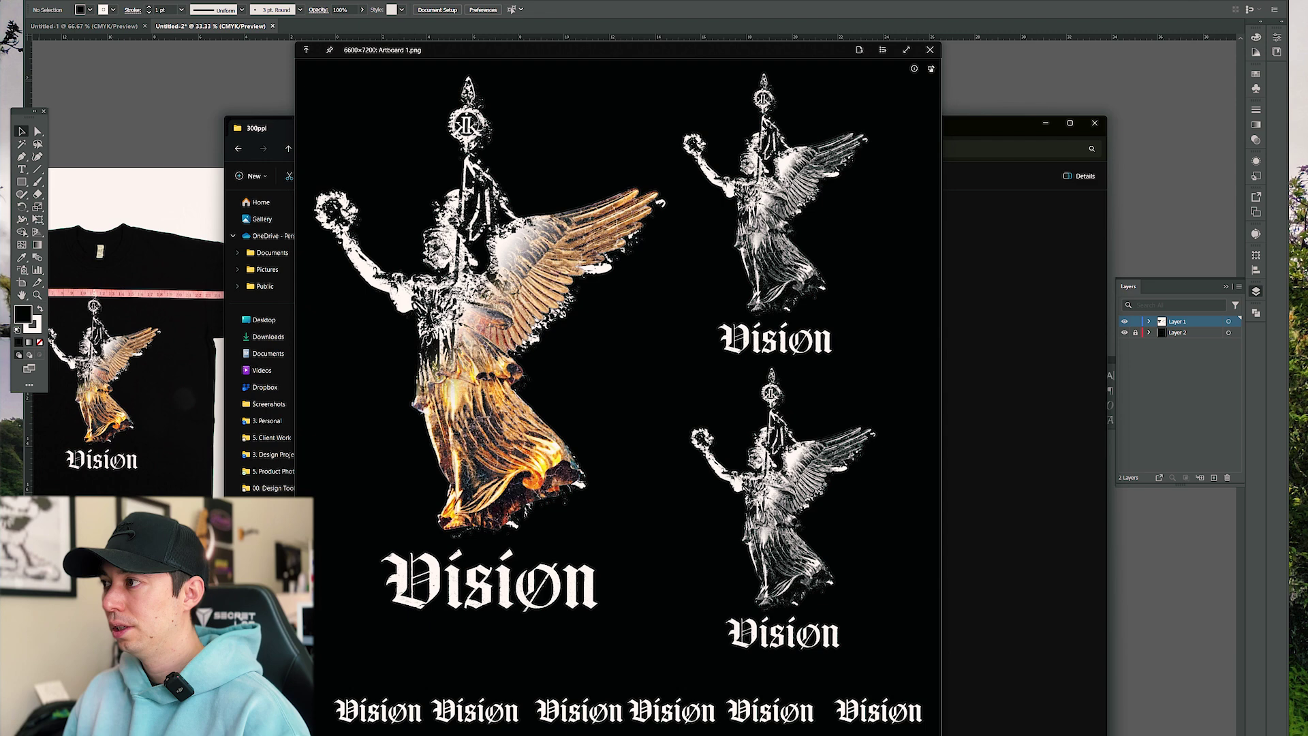
left_click_drag(617, 51, 637, 54)
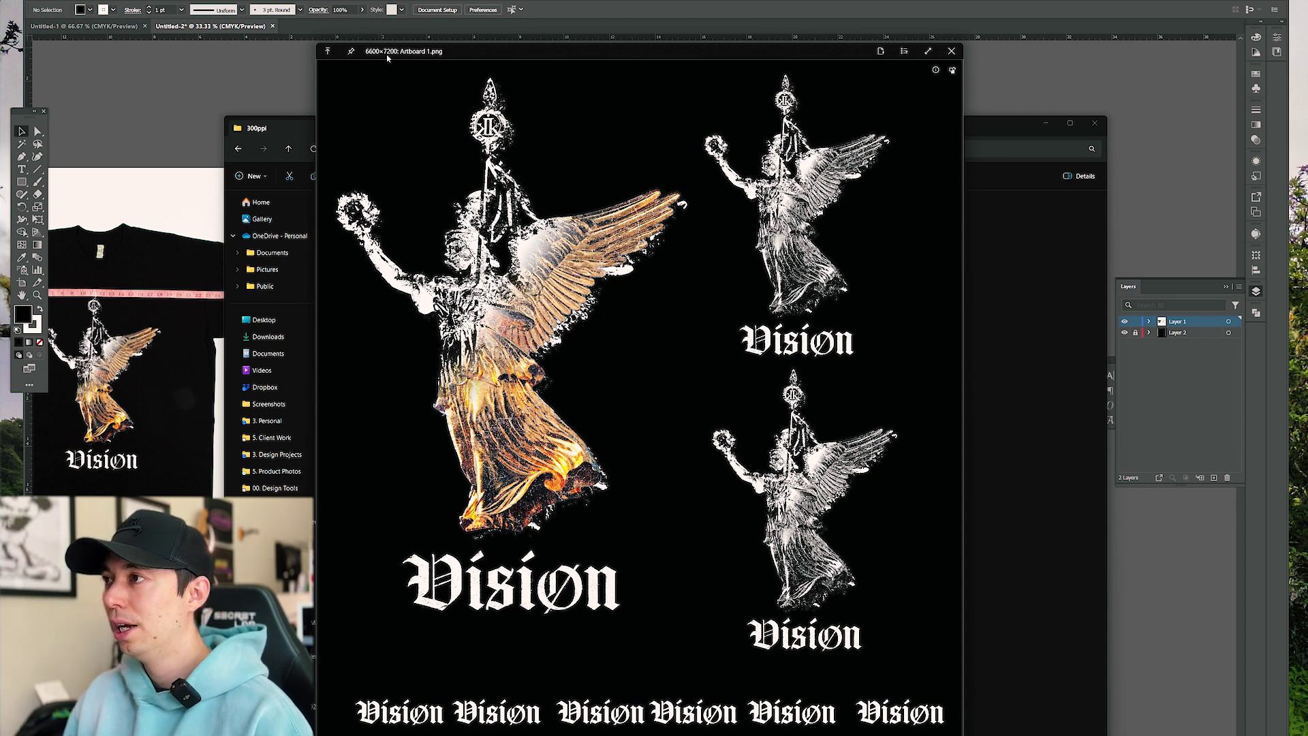
left_click_drag(479, 45, 479, 49)
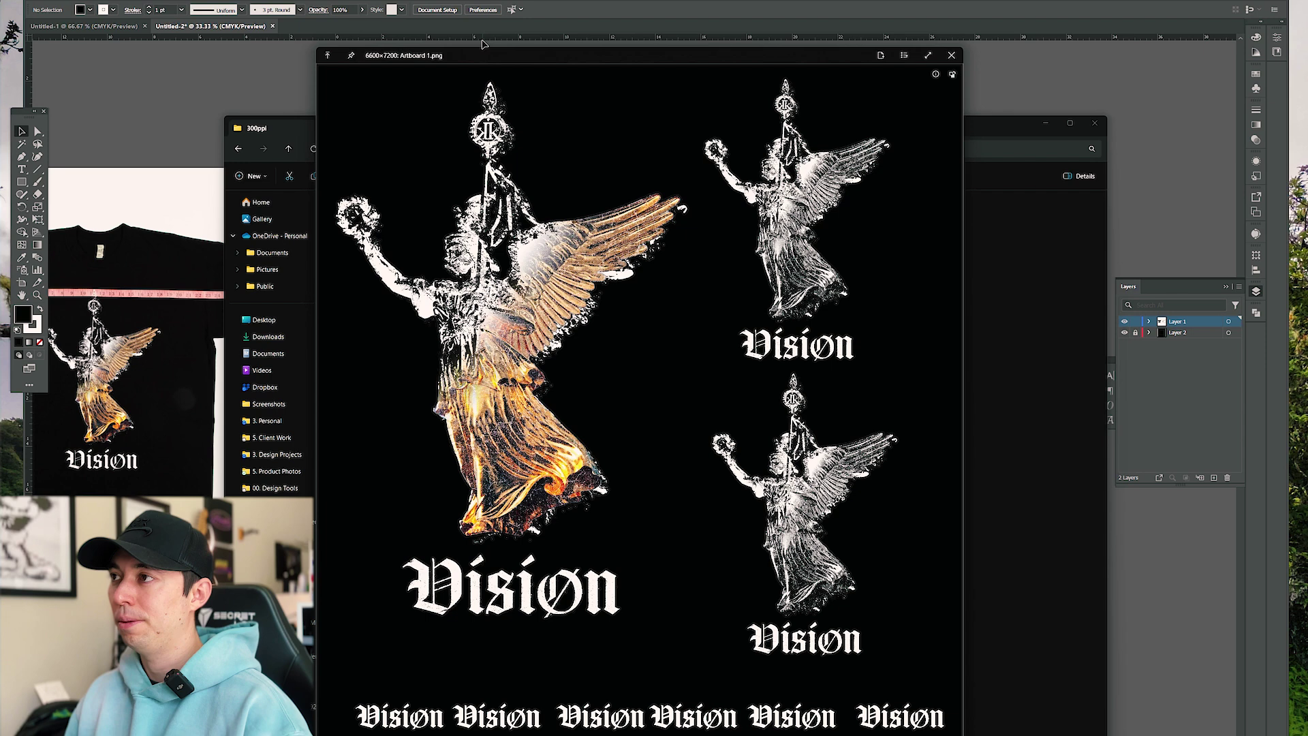
left_click(482, 43)
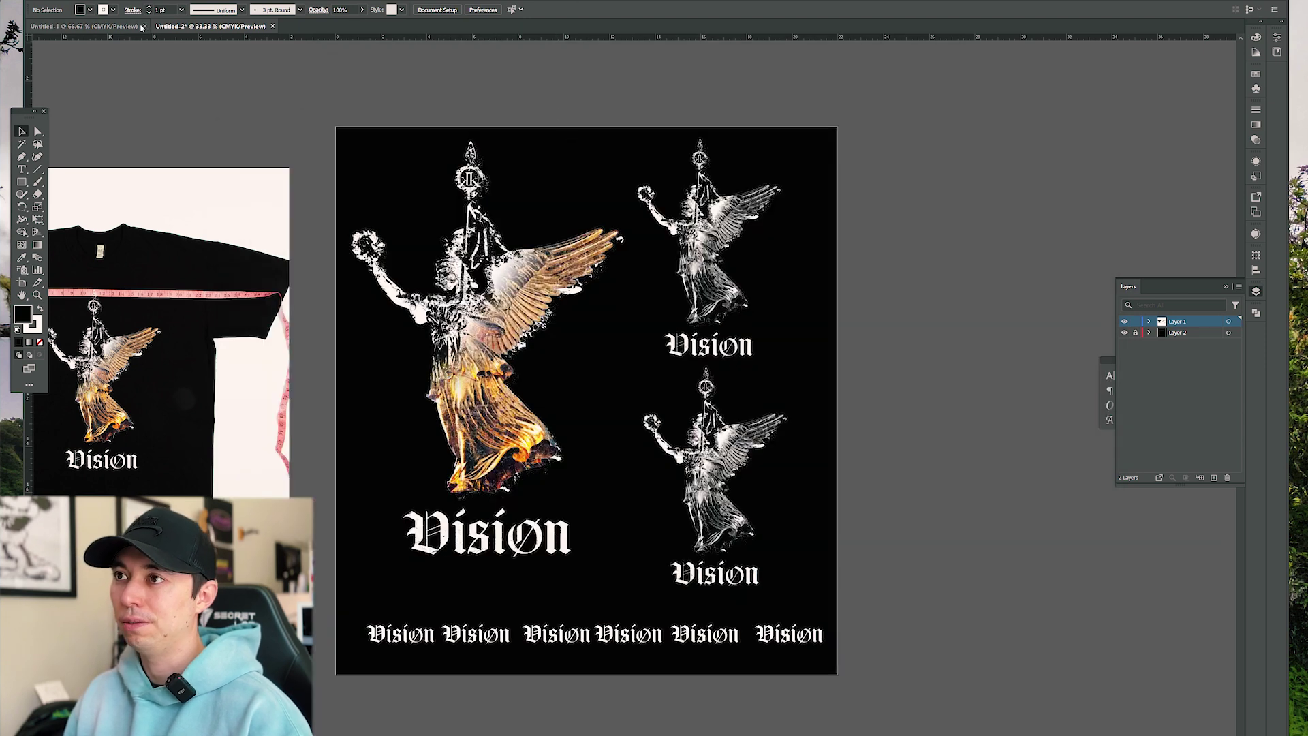
Export the gang sheet artboard for screens again as a PNG at 72 ppi for comparison
left_click(75, 1)
mouse_move(137, 207)
left_click(323, 209)
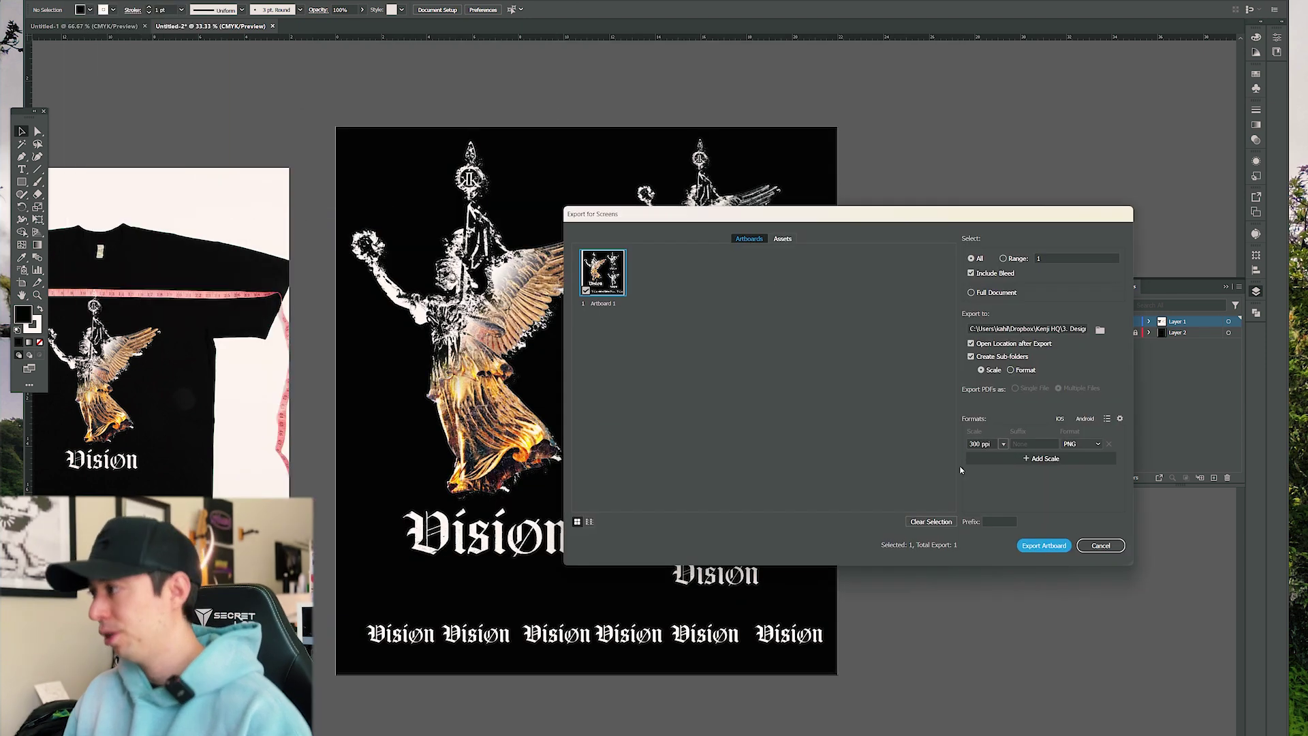
left_click(990, 443)
type("72")
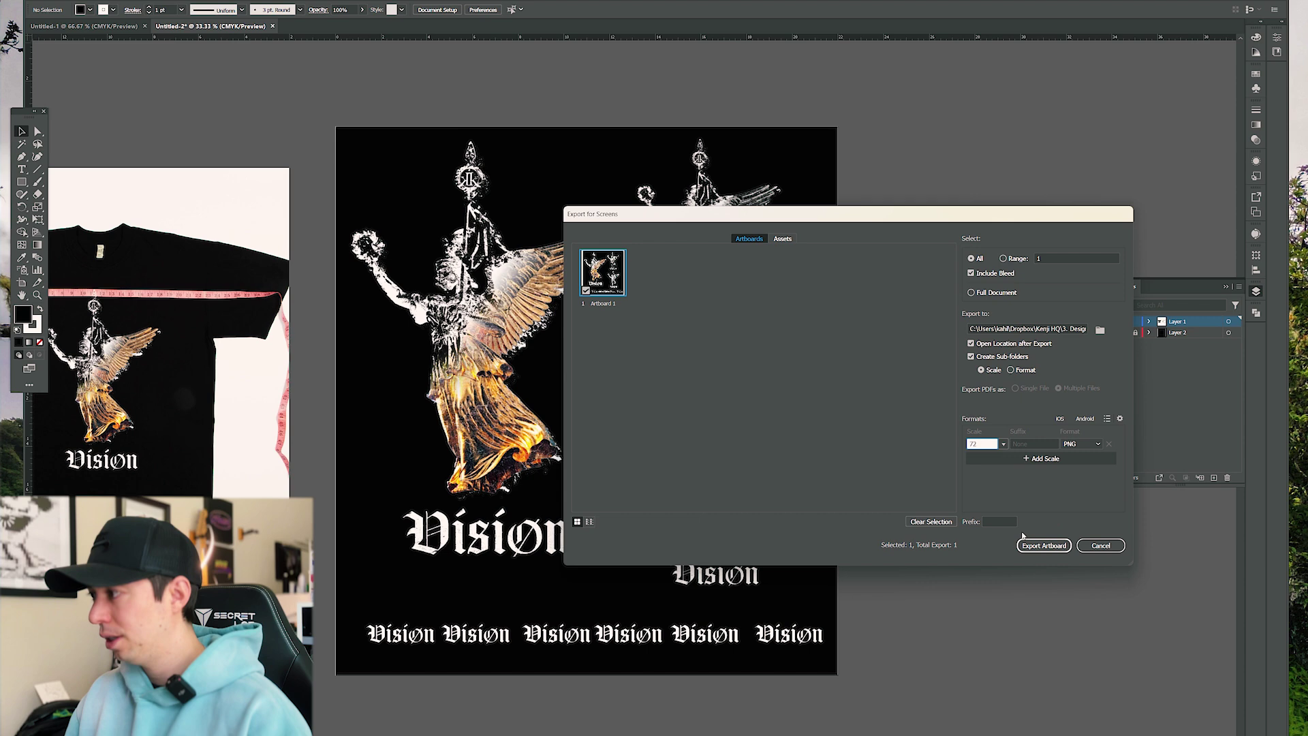
left_click(1043, 546)
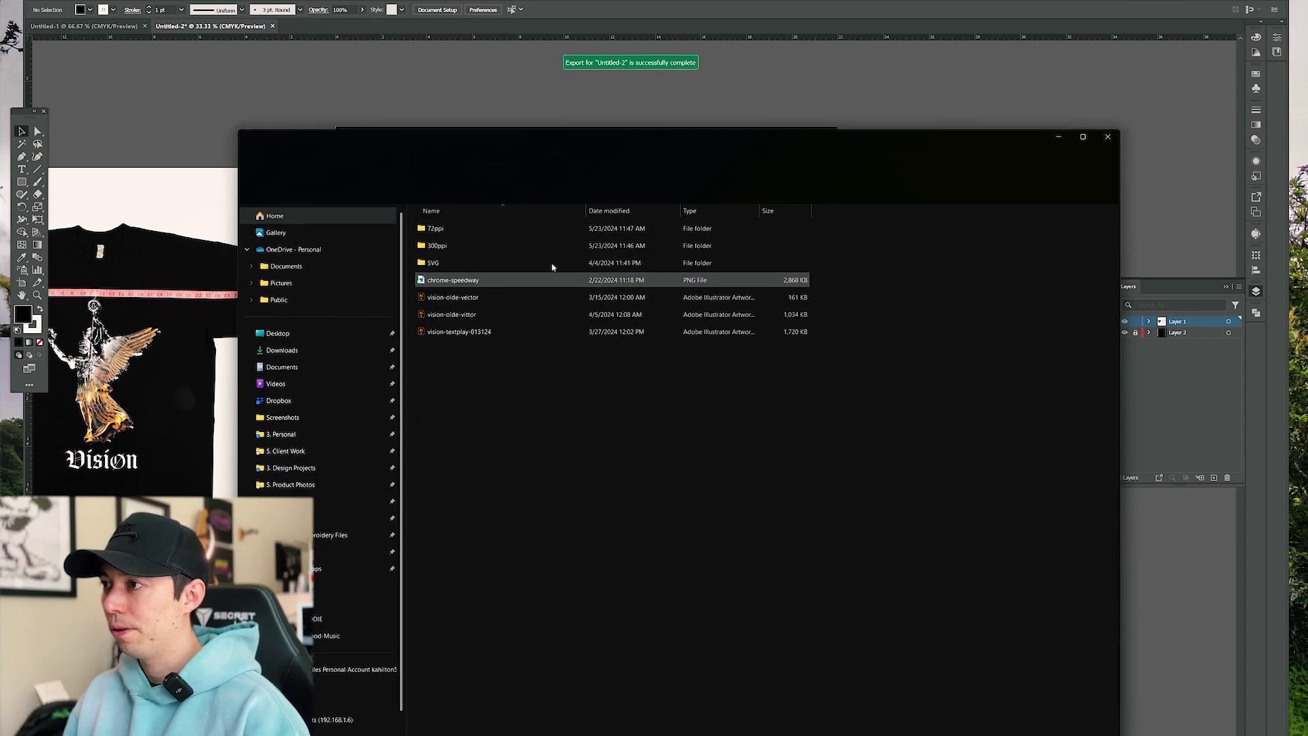
Open the exported Artboard 1 image from the 72ppi folder to check its resolution
double_click(486, 230)
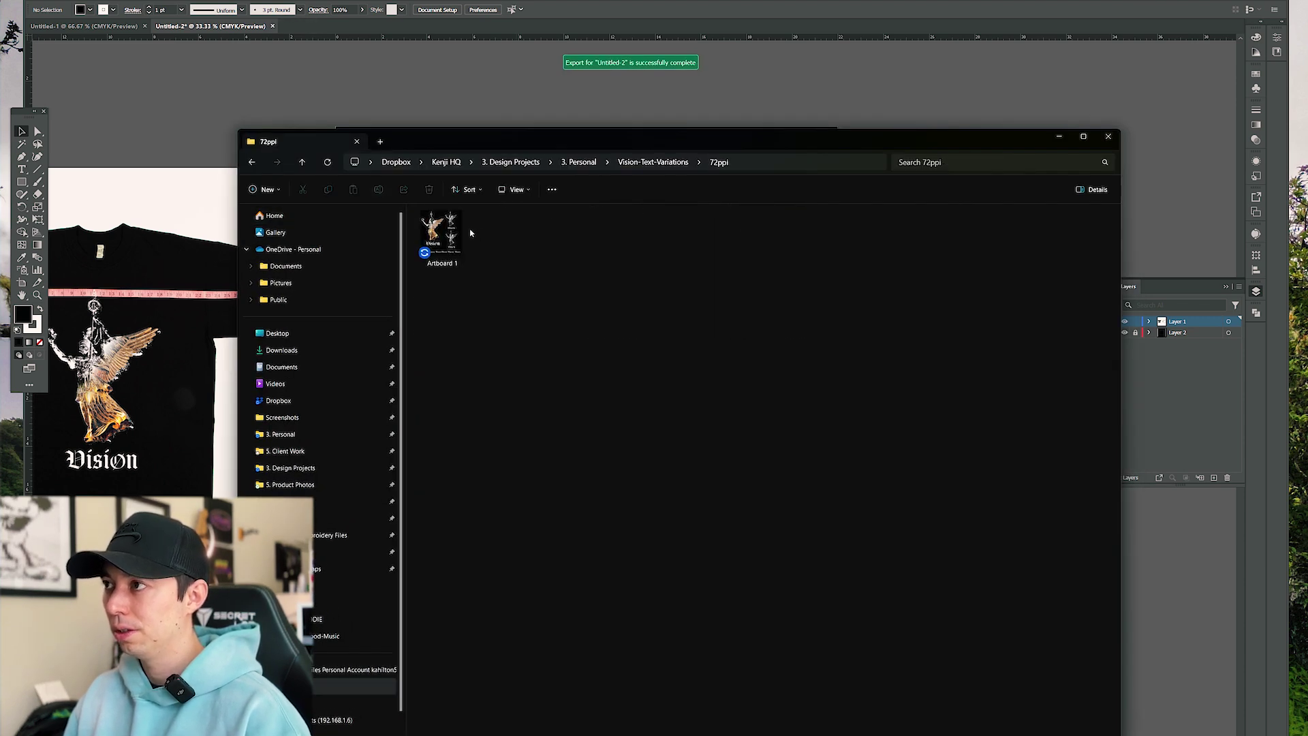
left_click(459, 233)
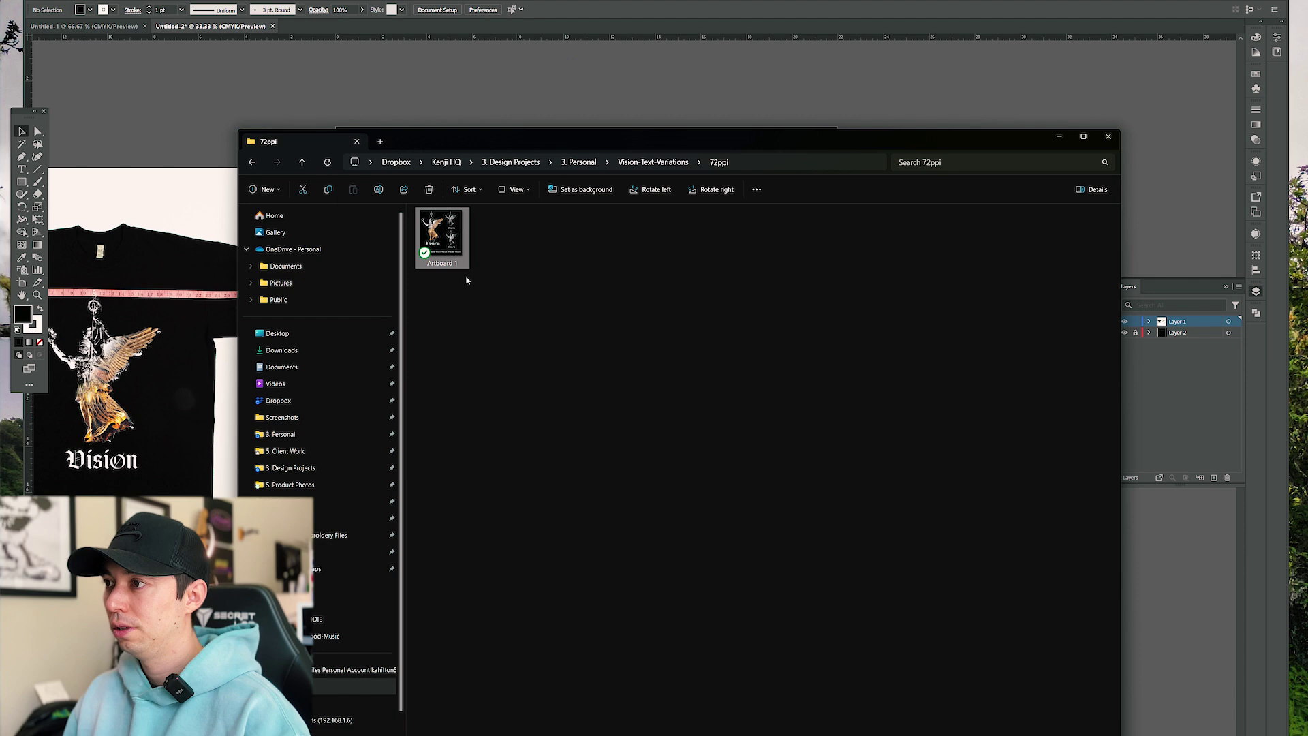
key("Return")
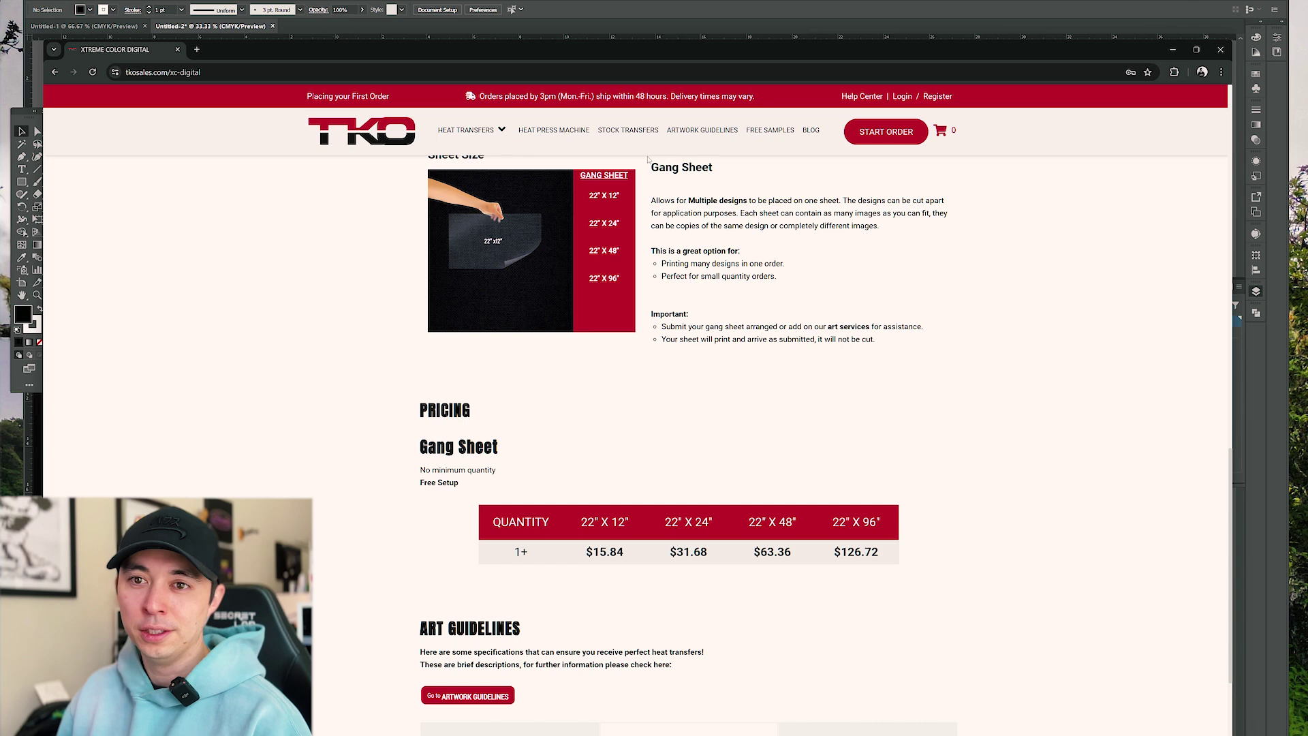
Start a TKO order in the browser with the Xtreme Color formula, XC Digital (DTF) subformula and 22" x 24" gang sheet size
scroll(827, 130, "up", 5)
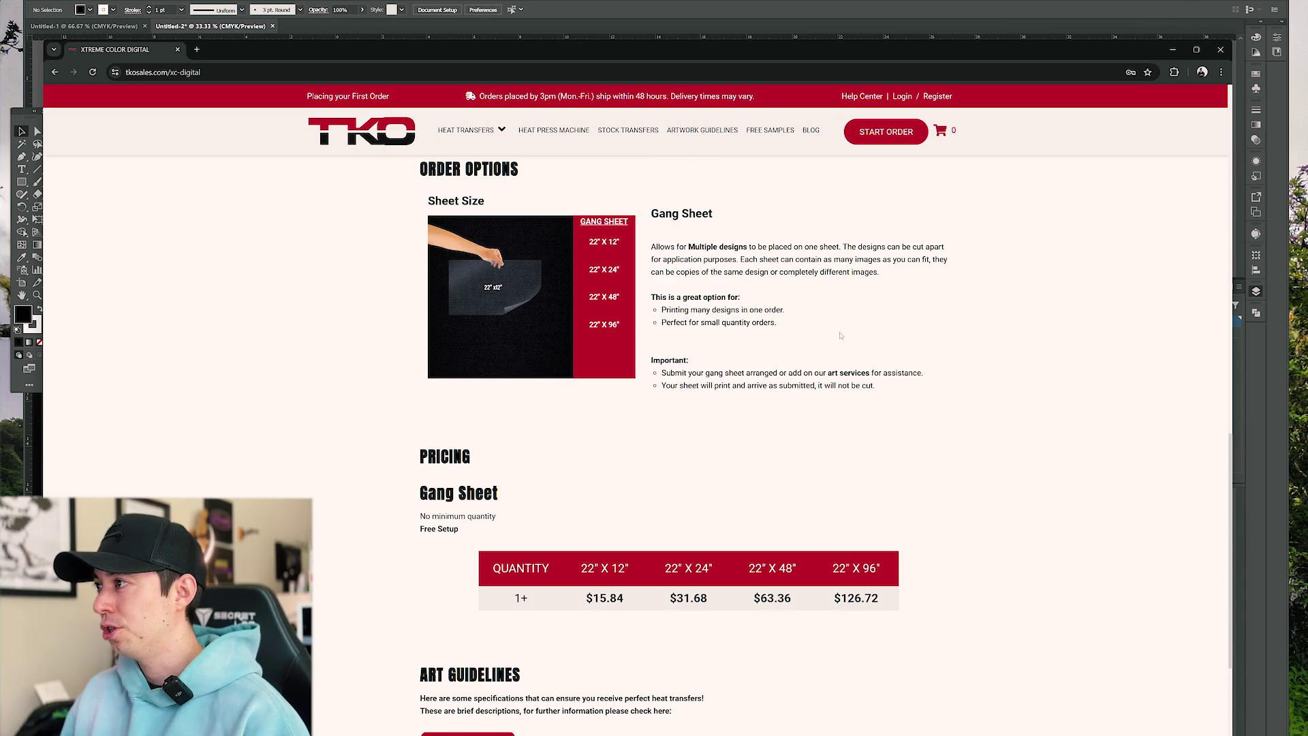
left_click(886, 131)
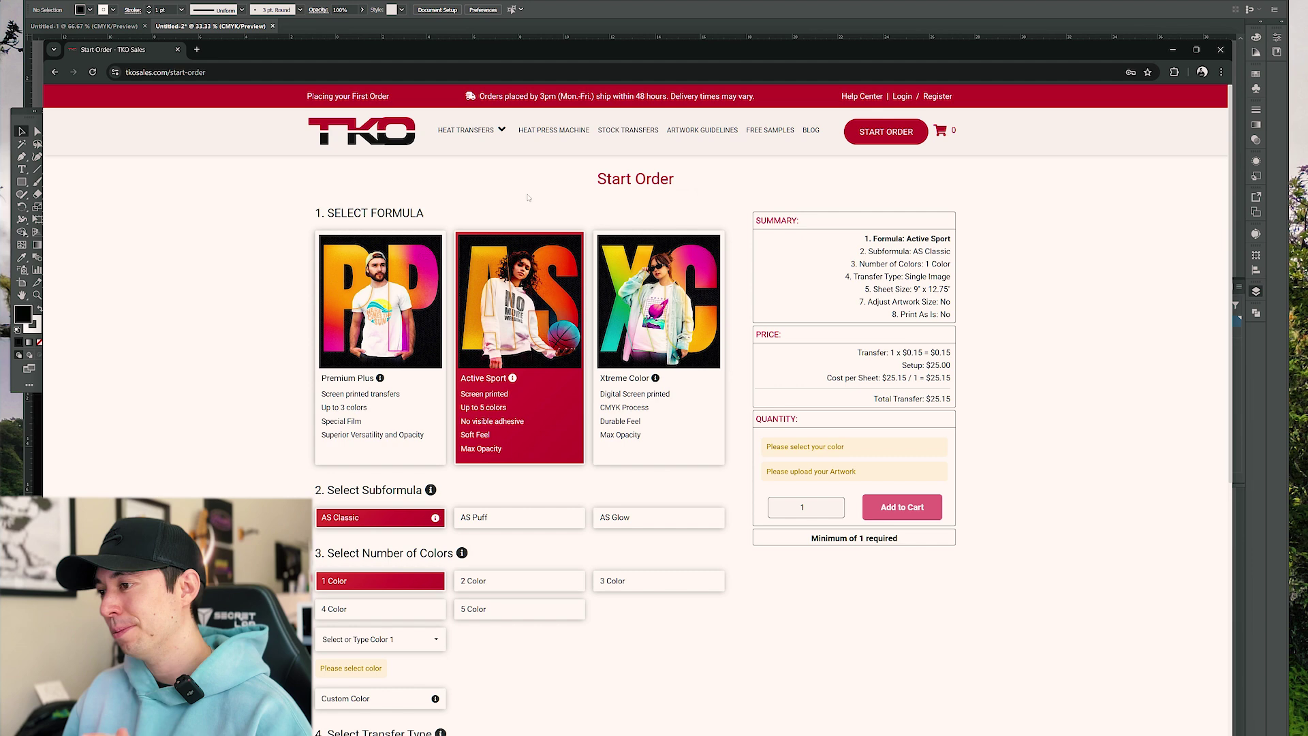
left_click(682, 388)
scroll(682, 387, "down", 3)
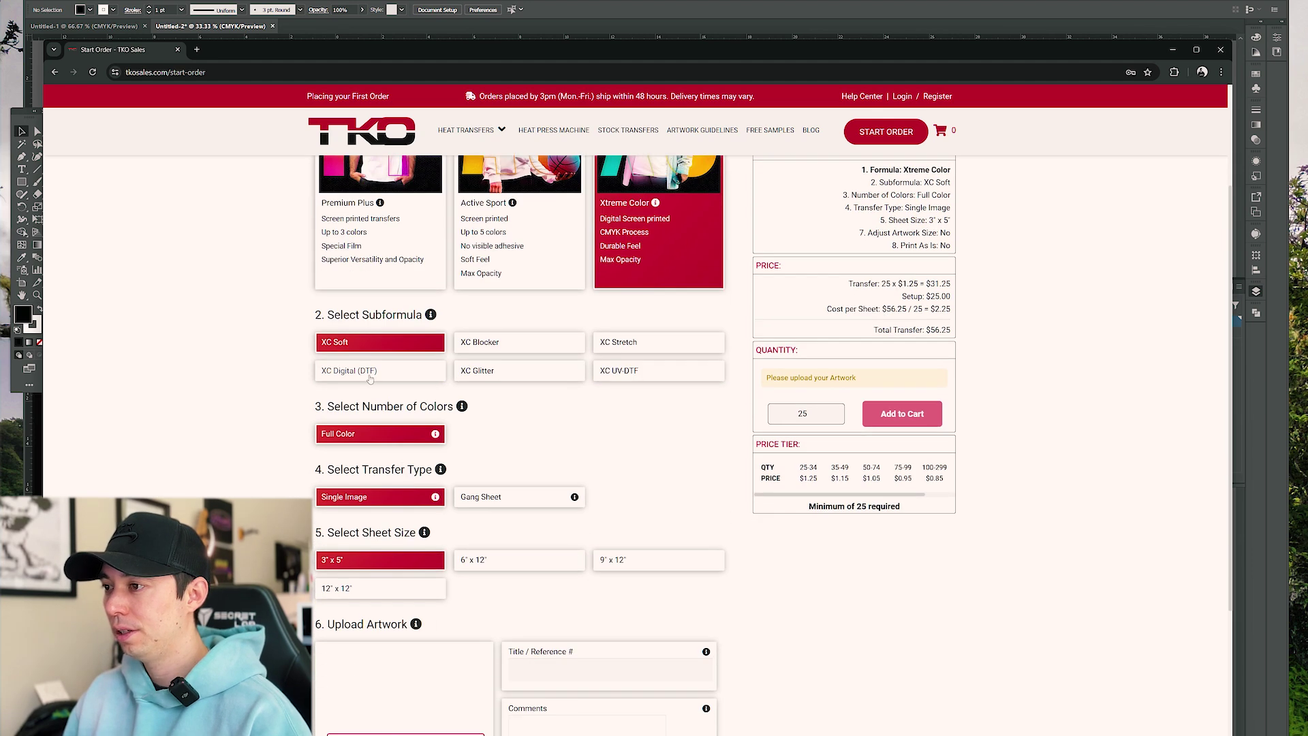
left_click(443, 371)
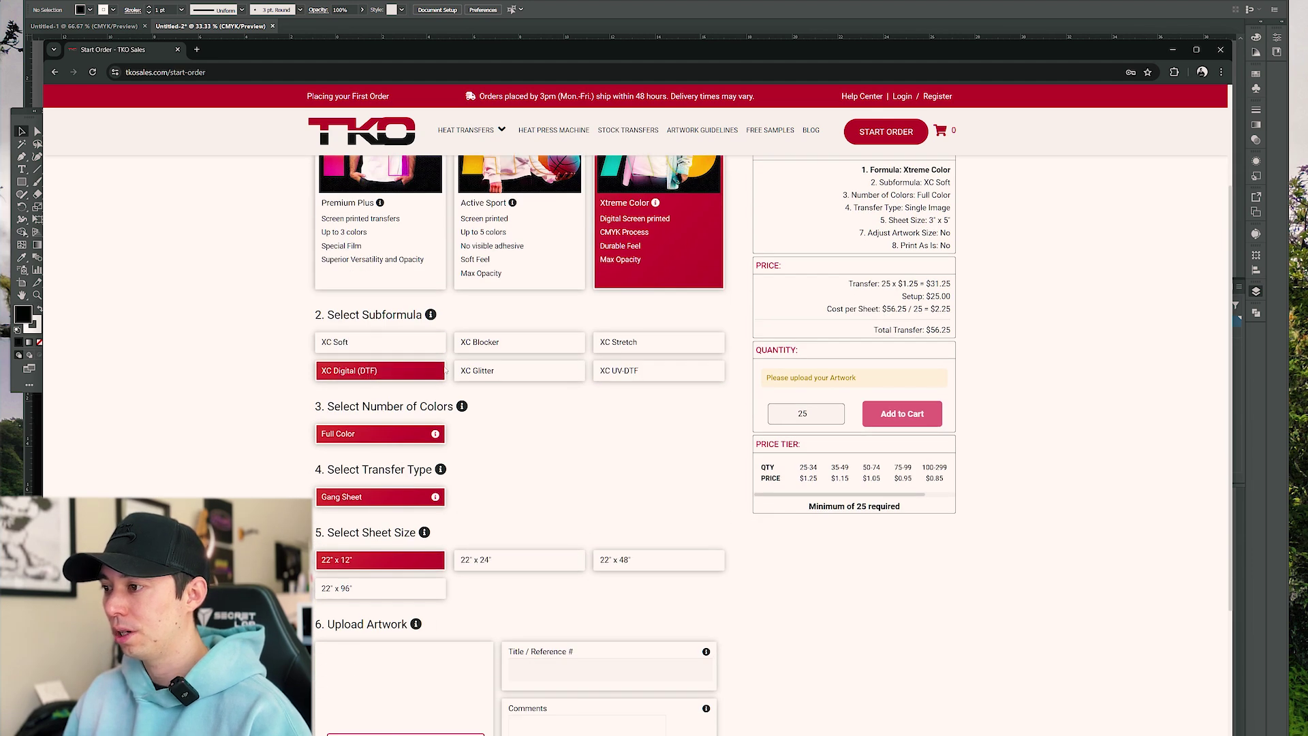
left_click(477, 560)
Upload the Artboard 1 image from the 300ppi folder as the order's artwork
scroll(477, 560, "down", 3)
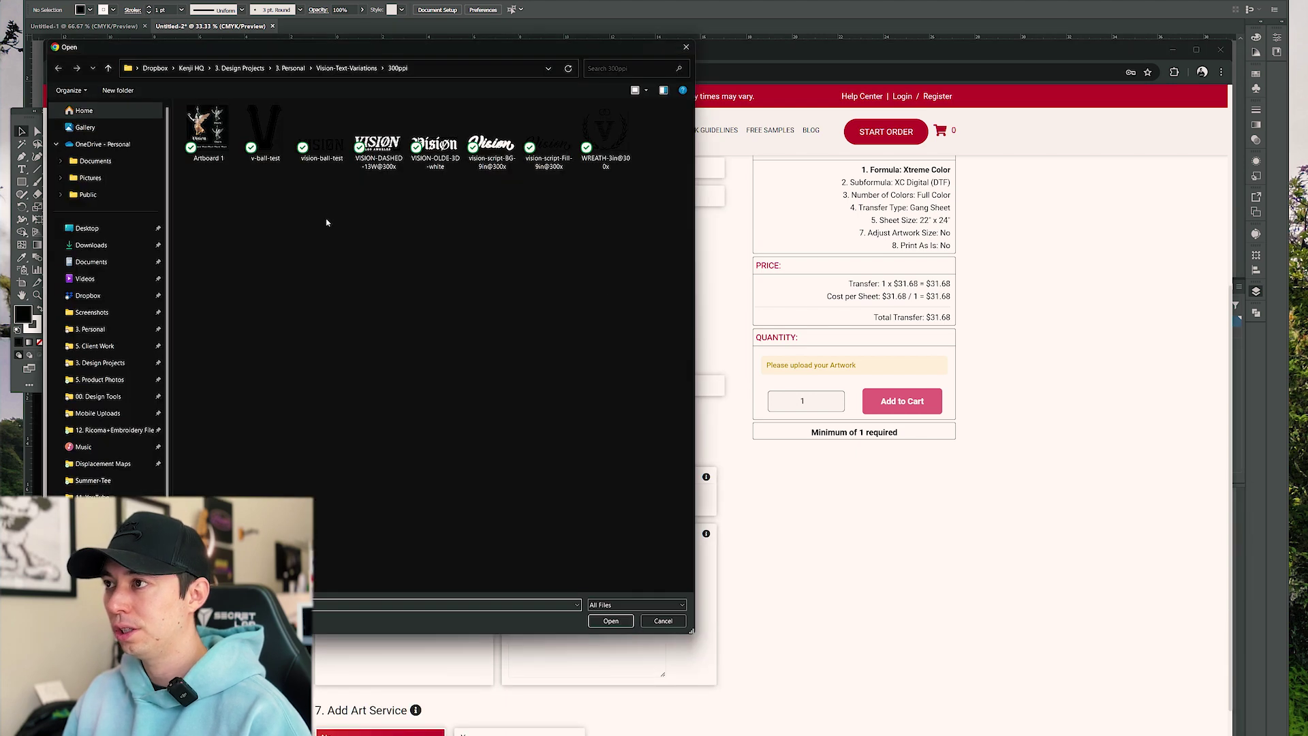
left_click(349, 69)
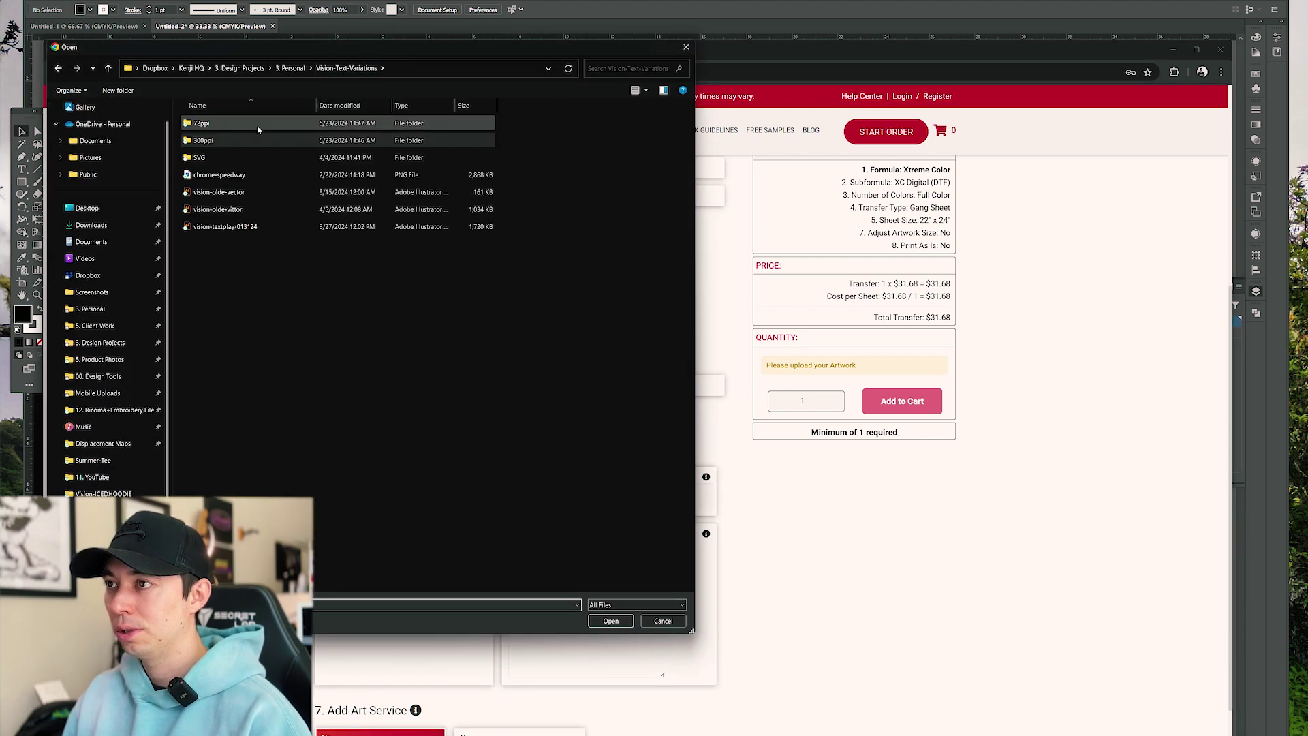
double_click(224, 140)
left_click(208, 133)
left_click(613, 623)
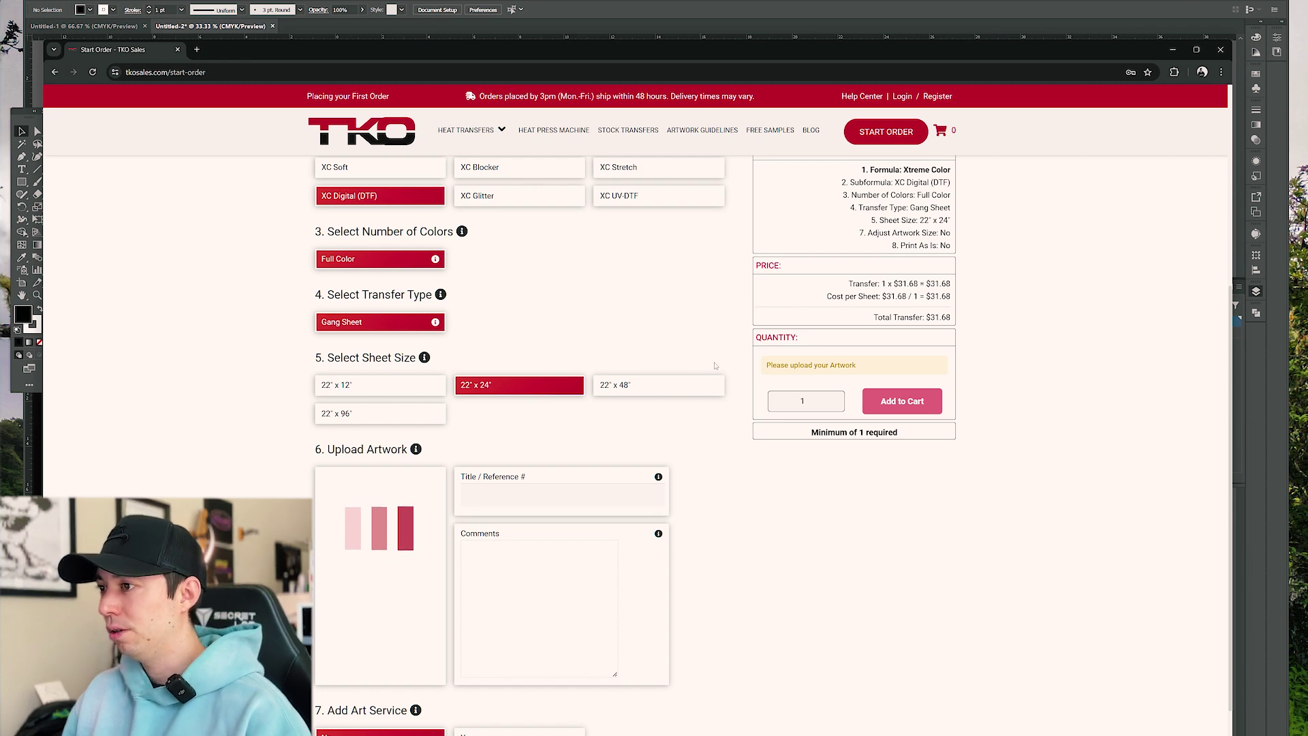
Review the uploaded gang sheet preview, the remaining order options, the total transfer price and the quantity
scroll(602, 398, "down", 3)
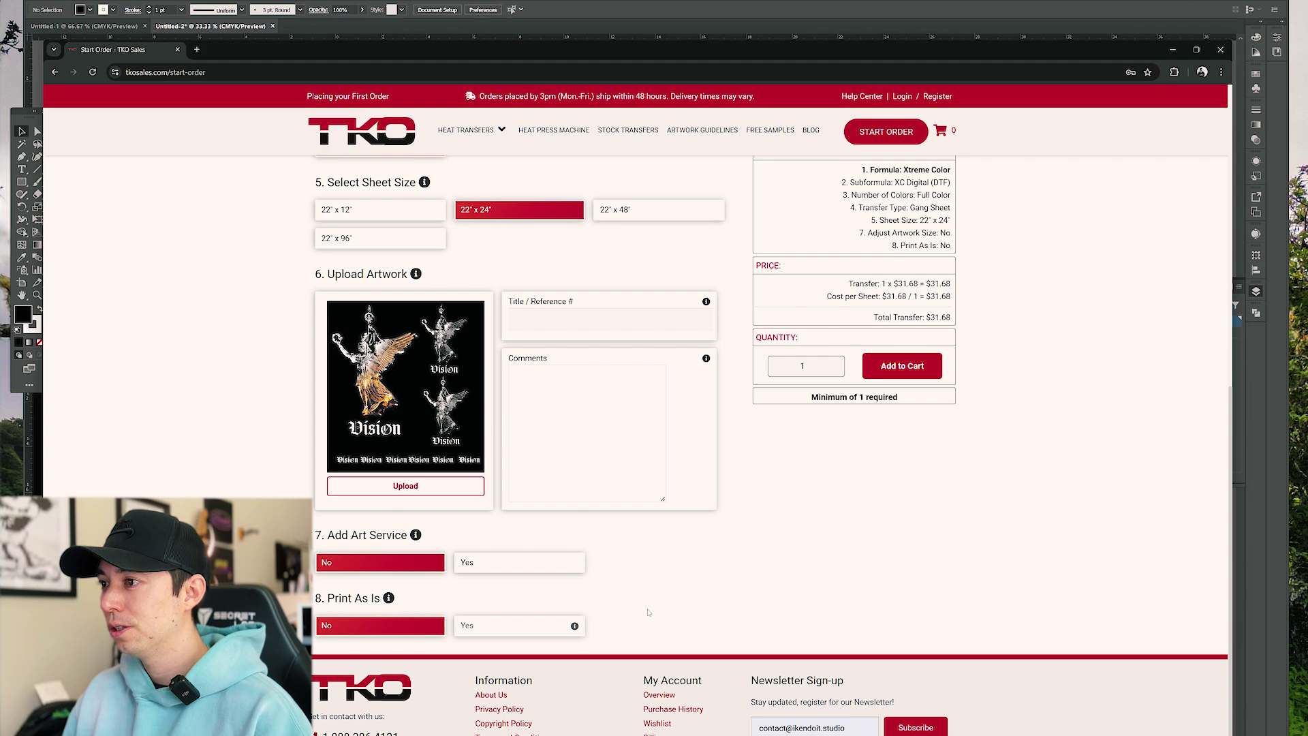
scroll(648, 612, "up", 1)
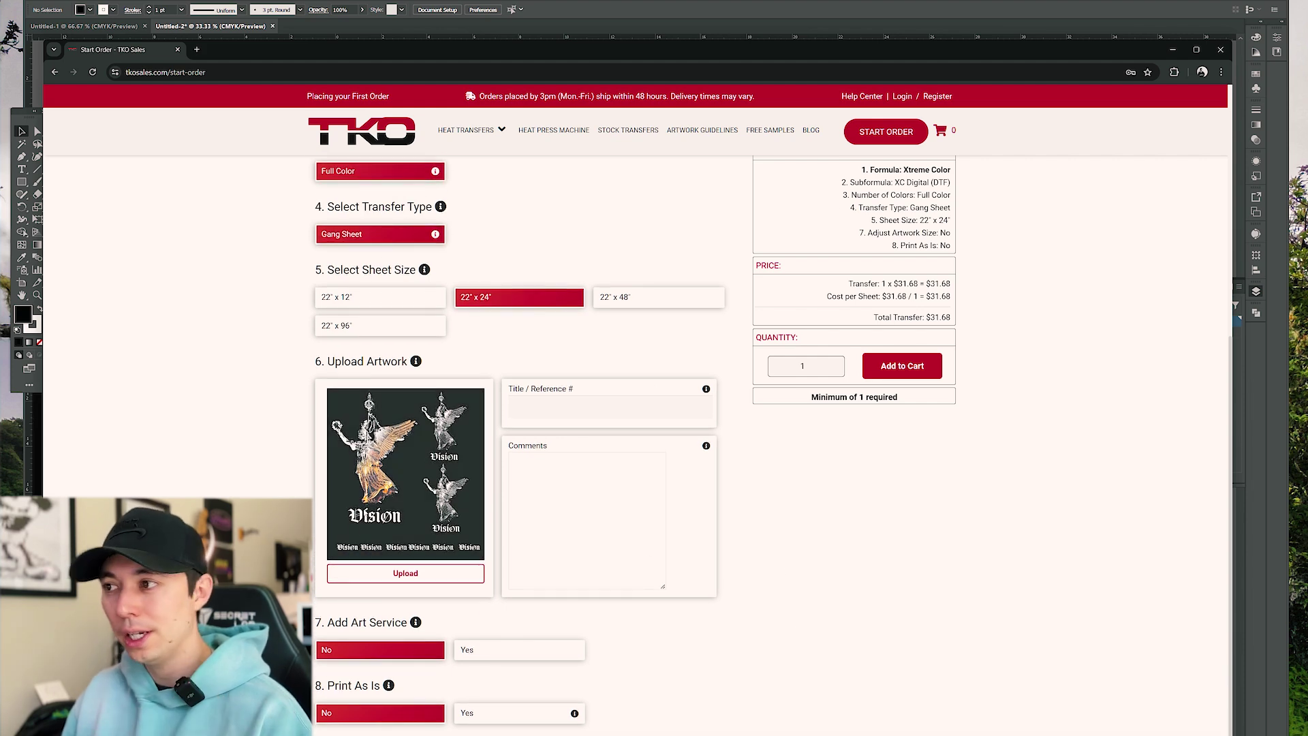
scroll(881, 322, "up", 1)
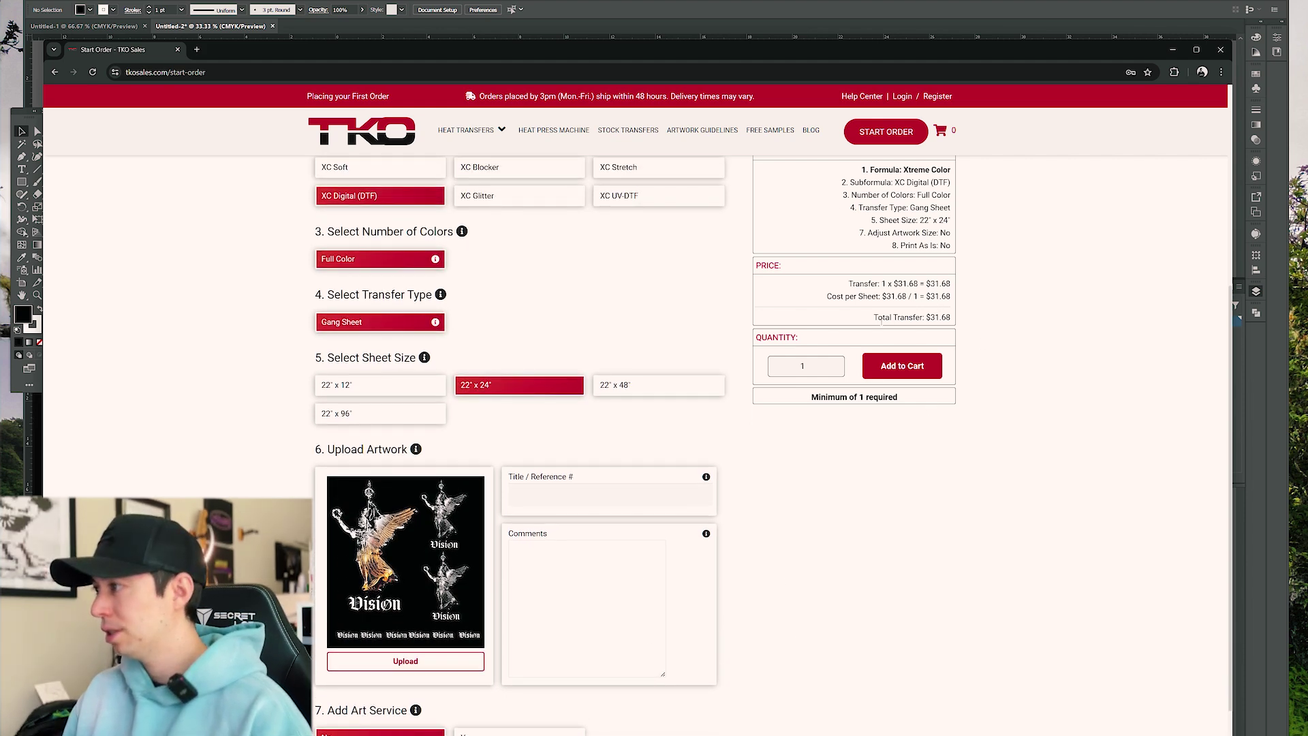
left_click_drag(867, 284, 872, 327)
left_click(939, 312)
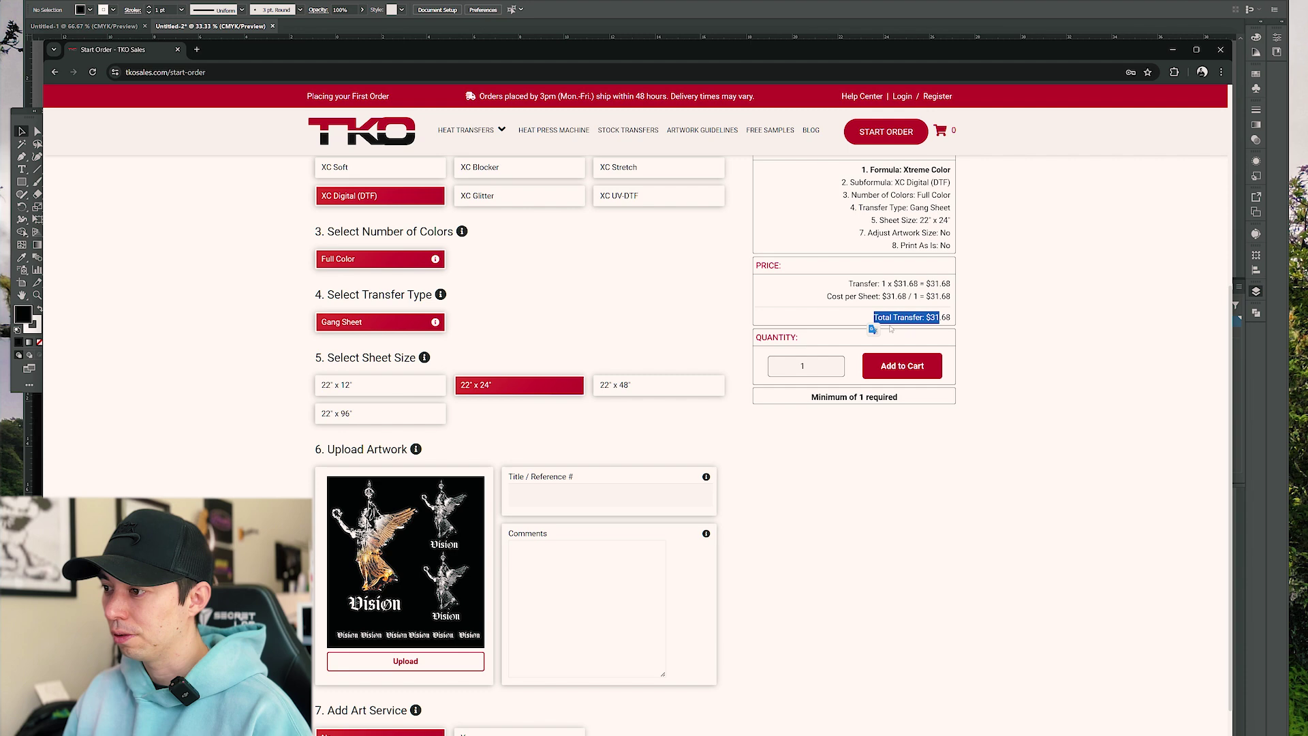
left_click(870, 327)
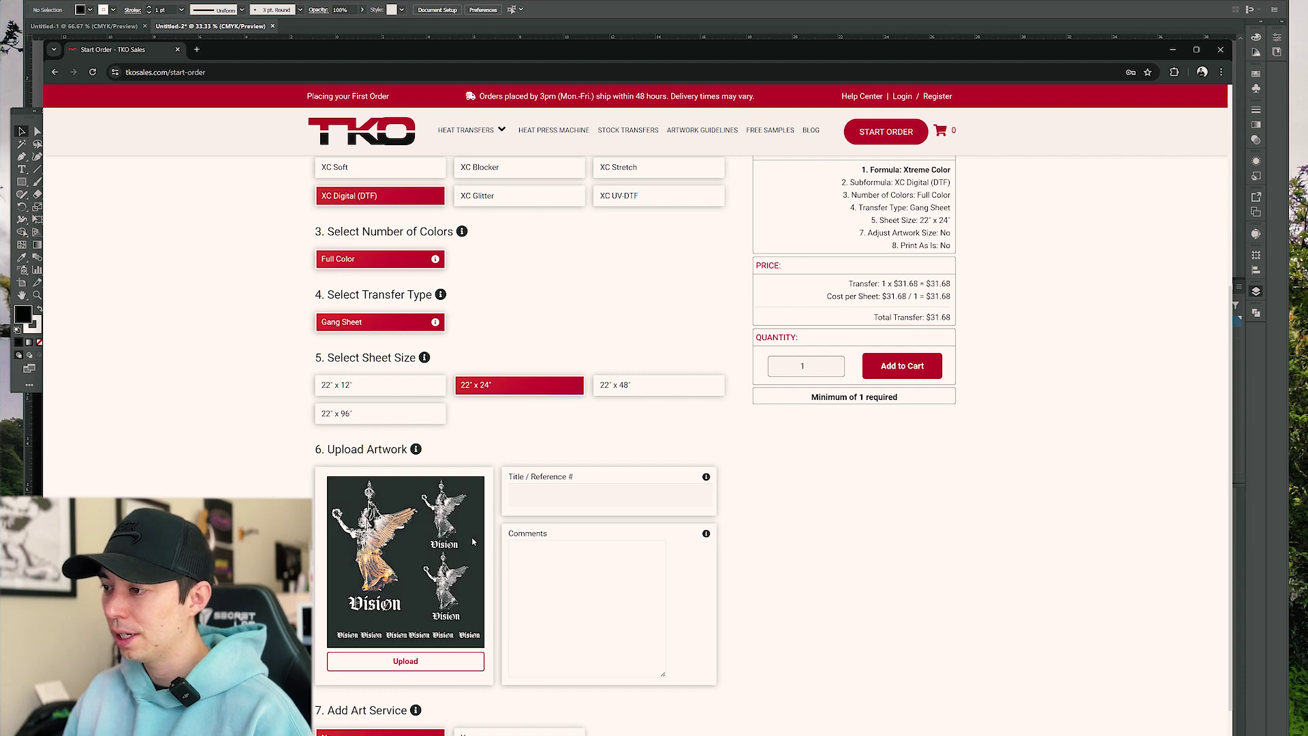
double_click(810, 369)
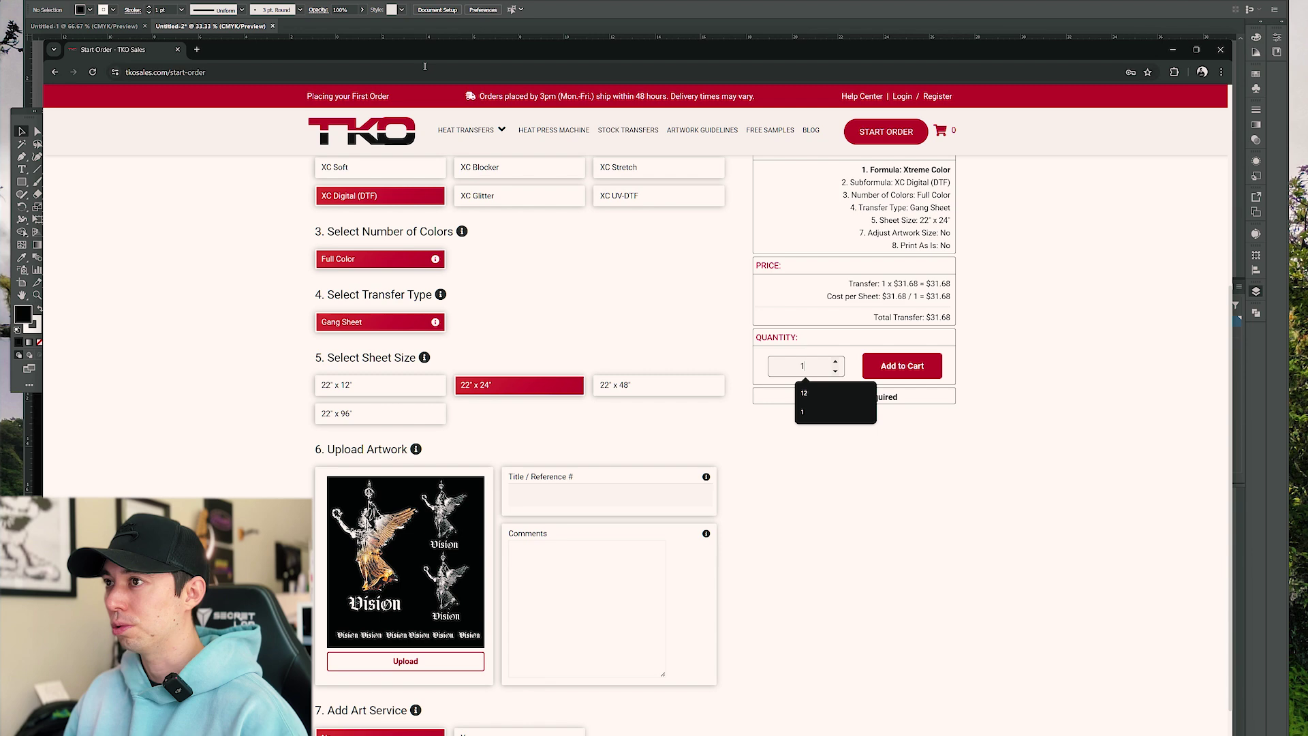
Switch to Kittl in a new browser tab and start a new project with inches as the unit and 300 DPI
left_click(197, 49)
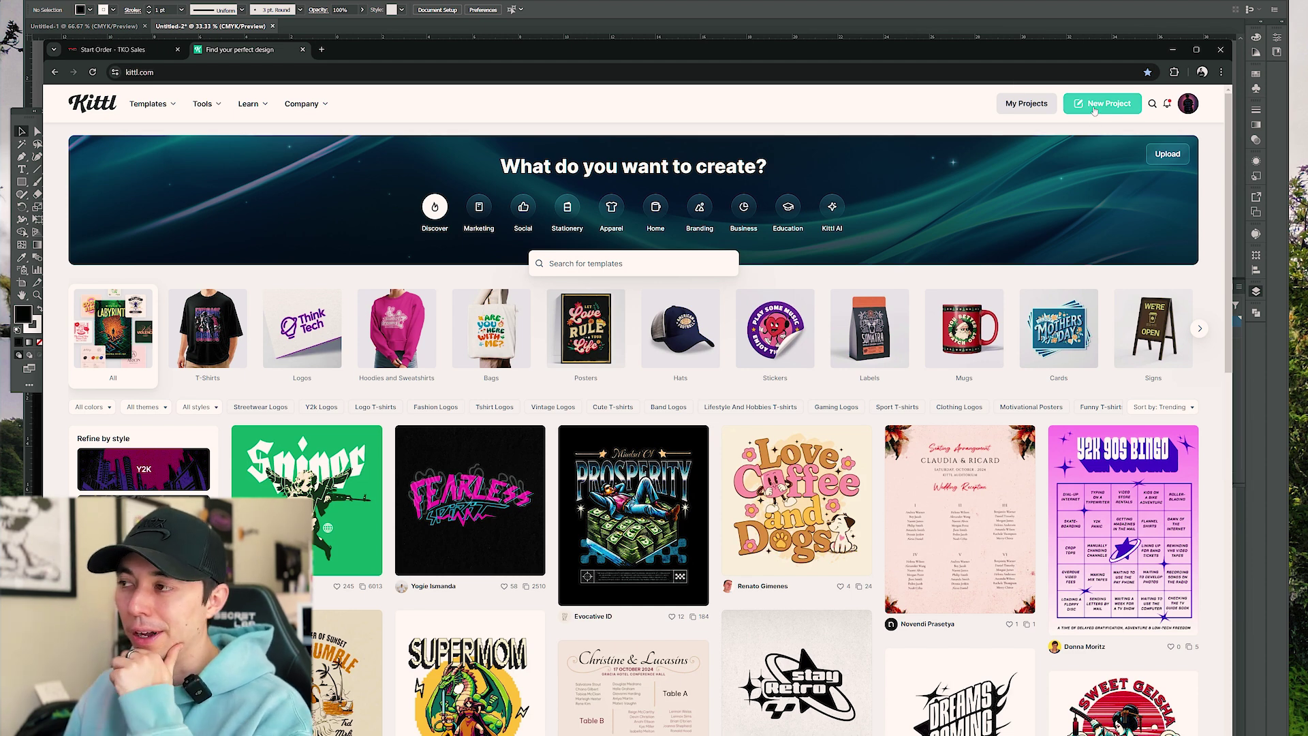
left_click(1094, 108)
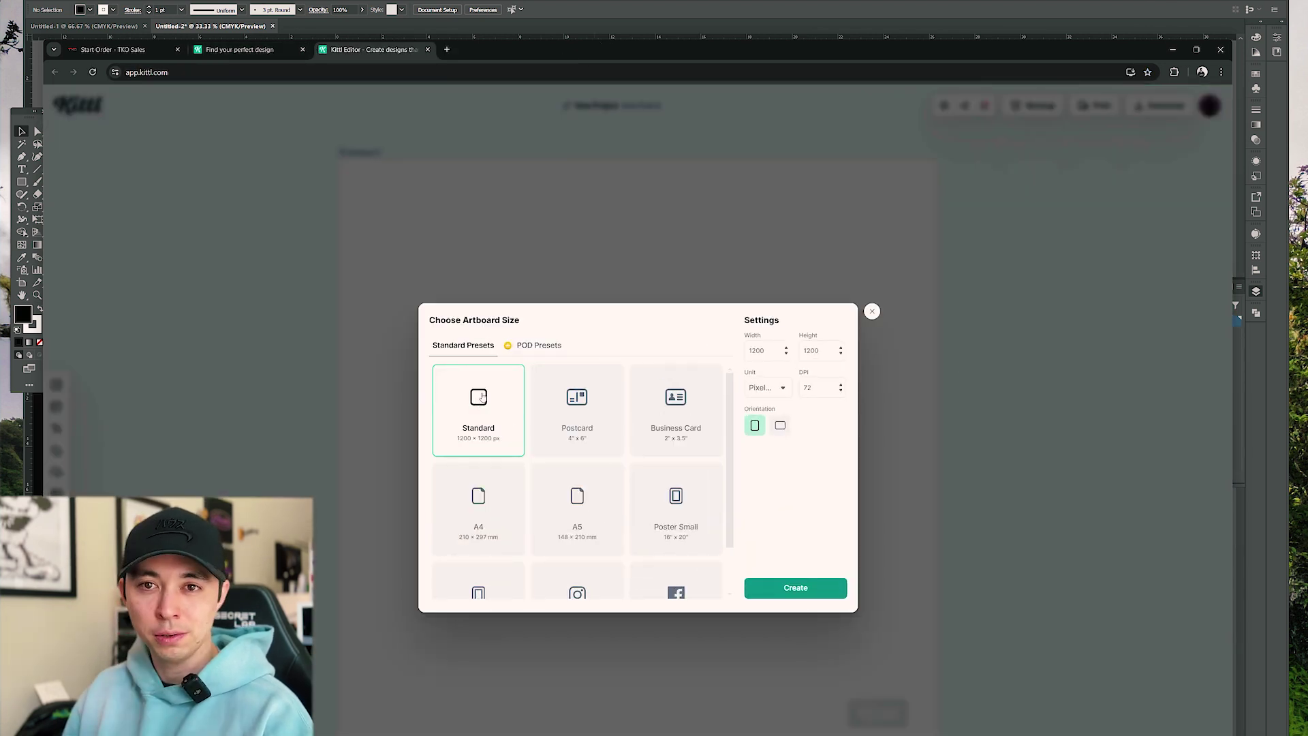
left_click(769, 389)
left_click(773, 414)
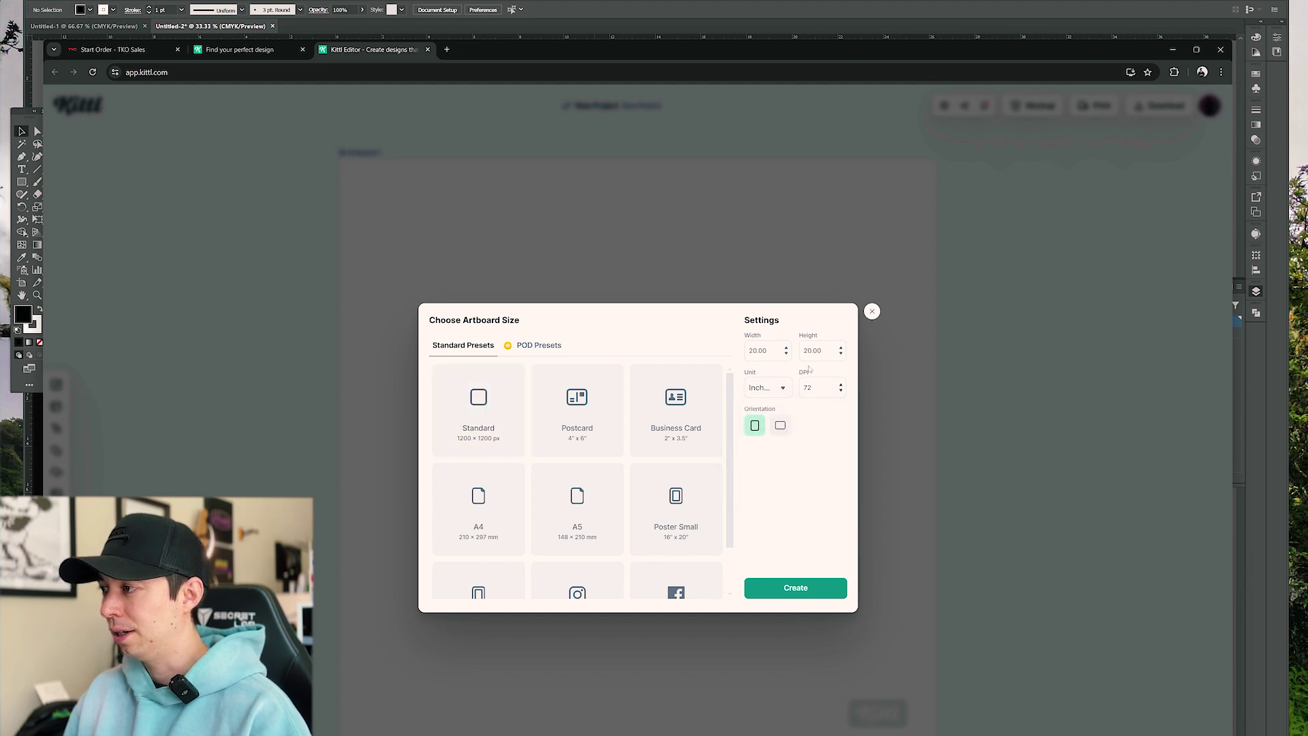
double_click(824, 385)
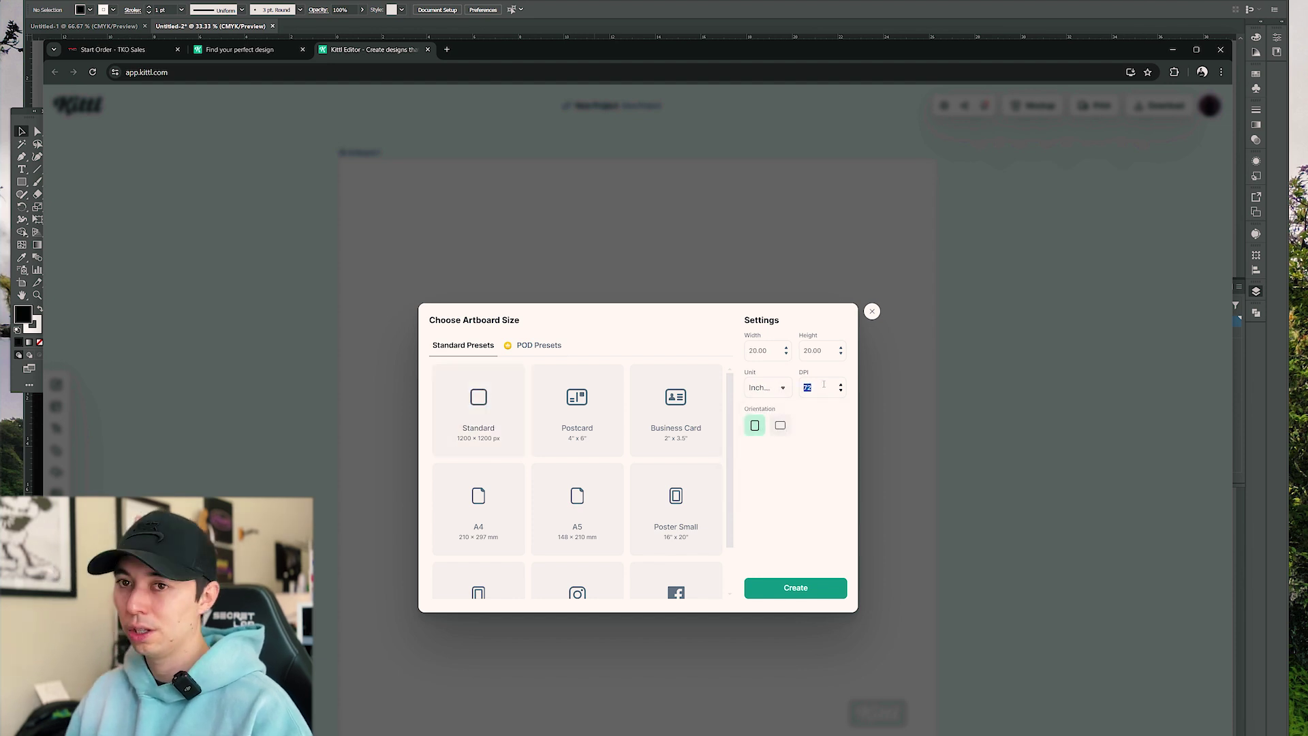
type("300")
Set the artboard height to 24 in and the width to 22 in, and create the artboard
double_click(813, 350)
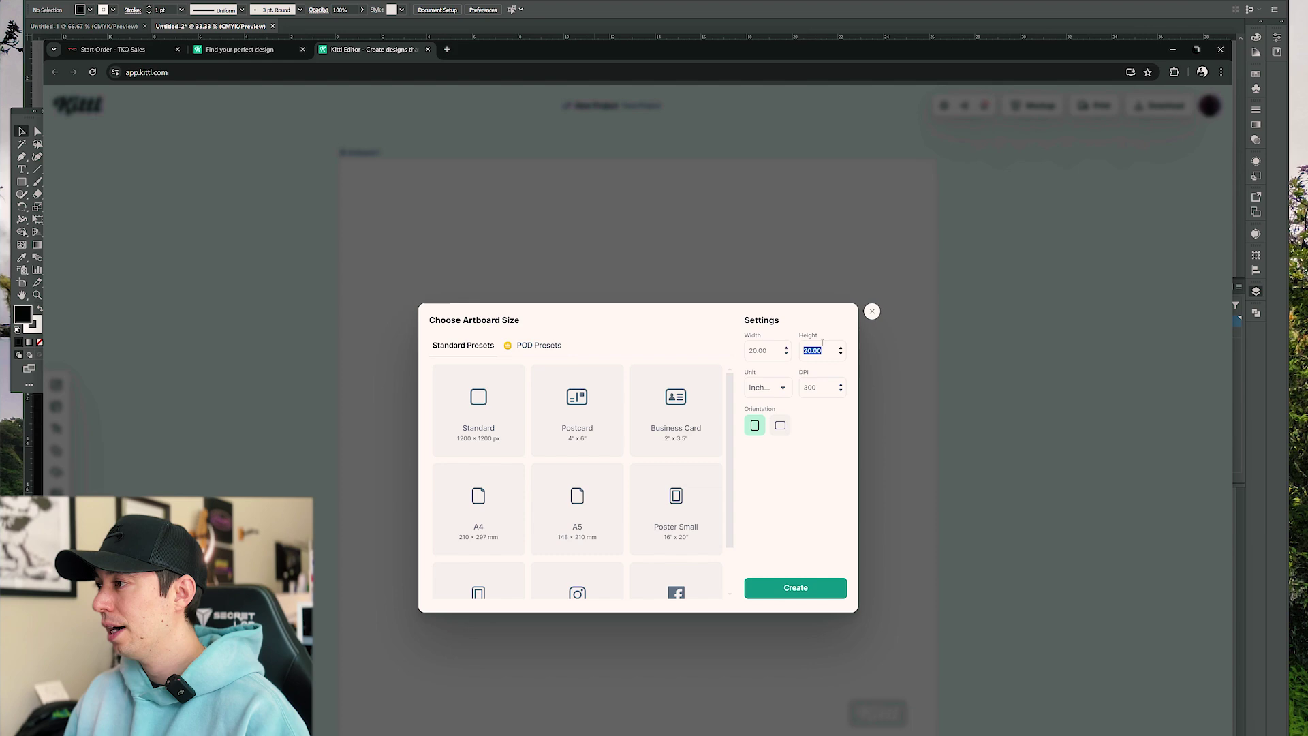
type("24")
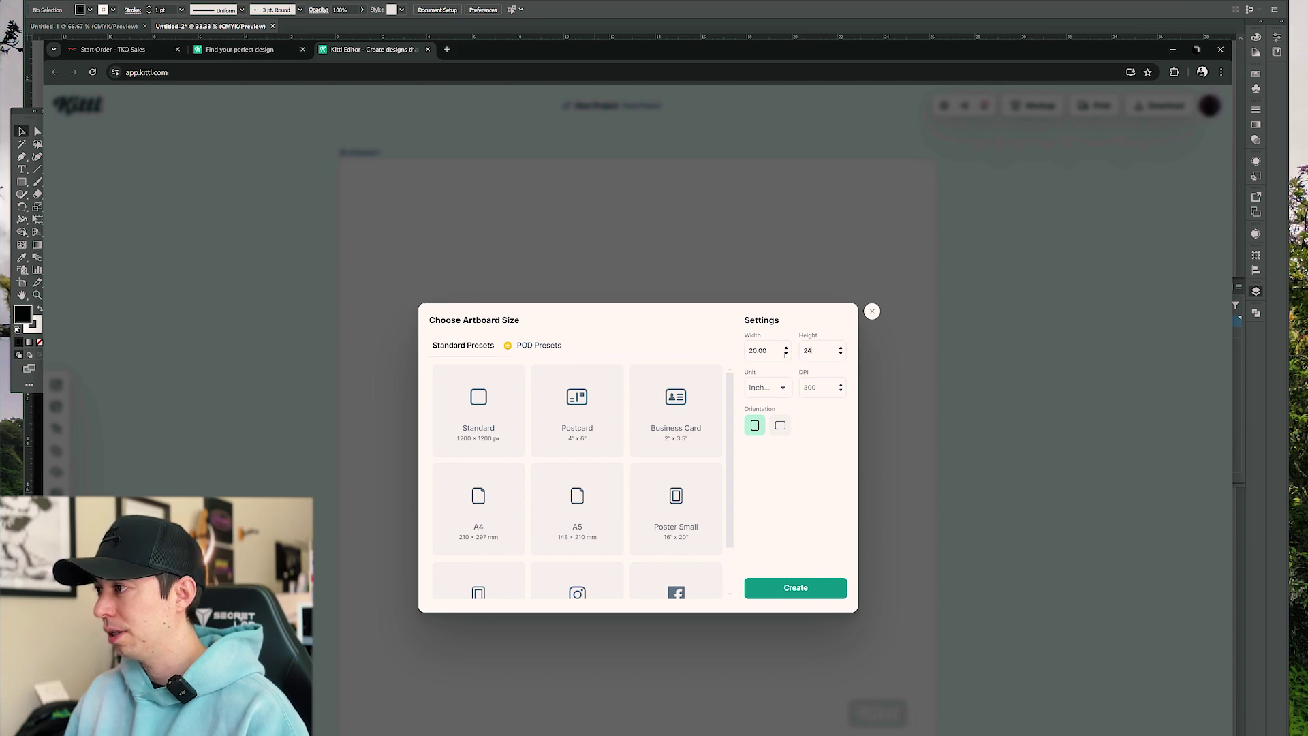
double_click(768, 350)
type("22")
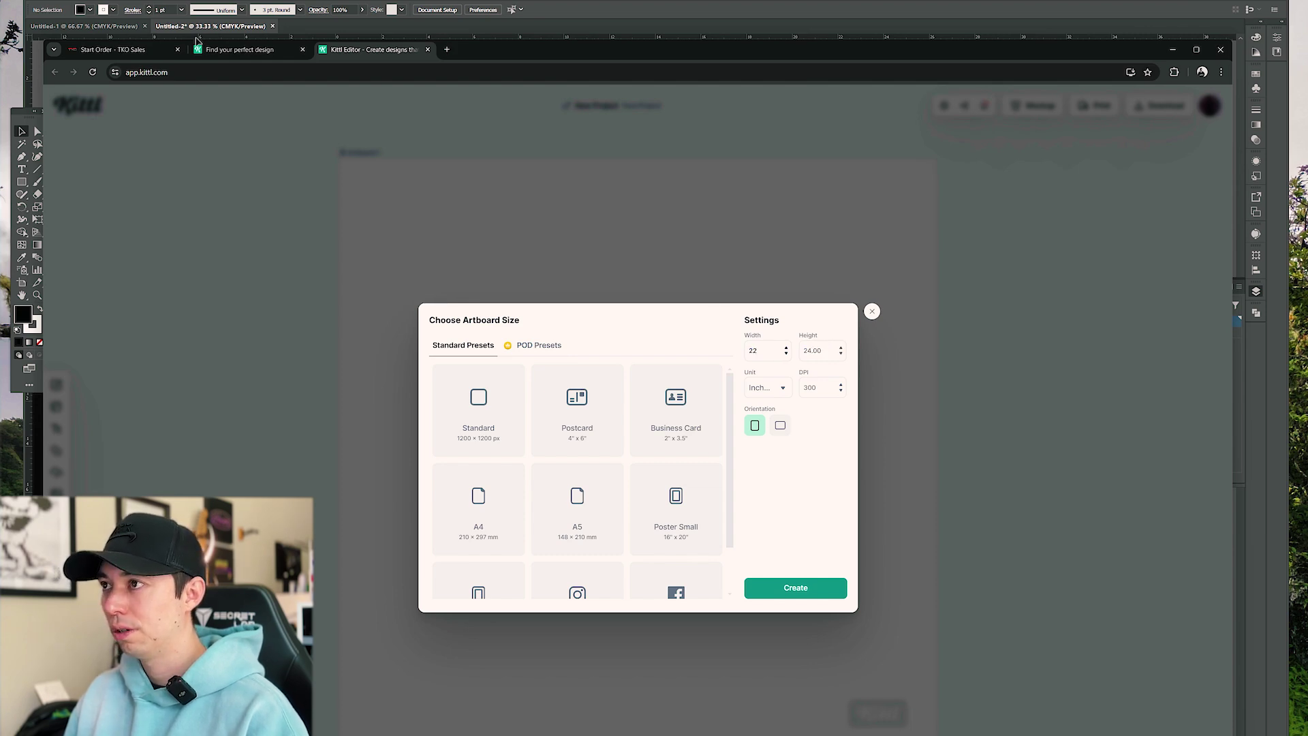
left_click(156, 49)
left_click(338, 55)
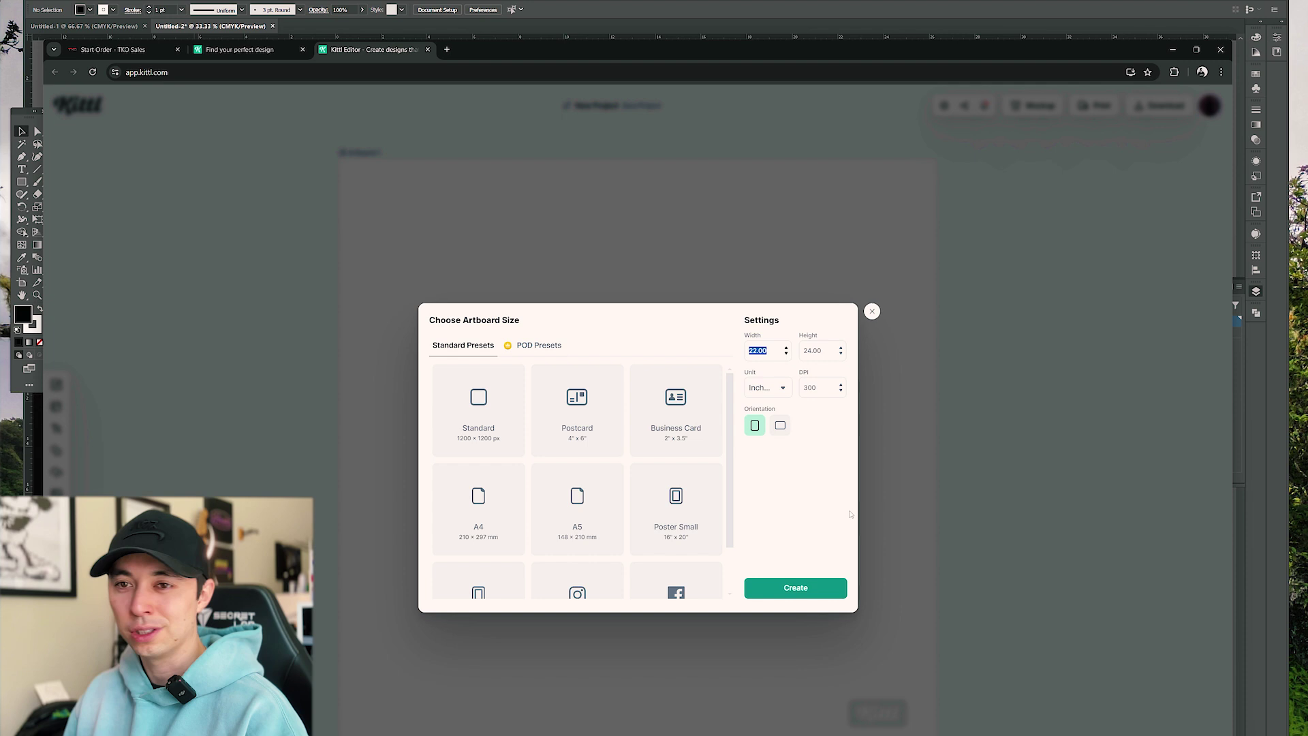
left_click(821, 588)
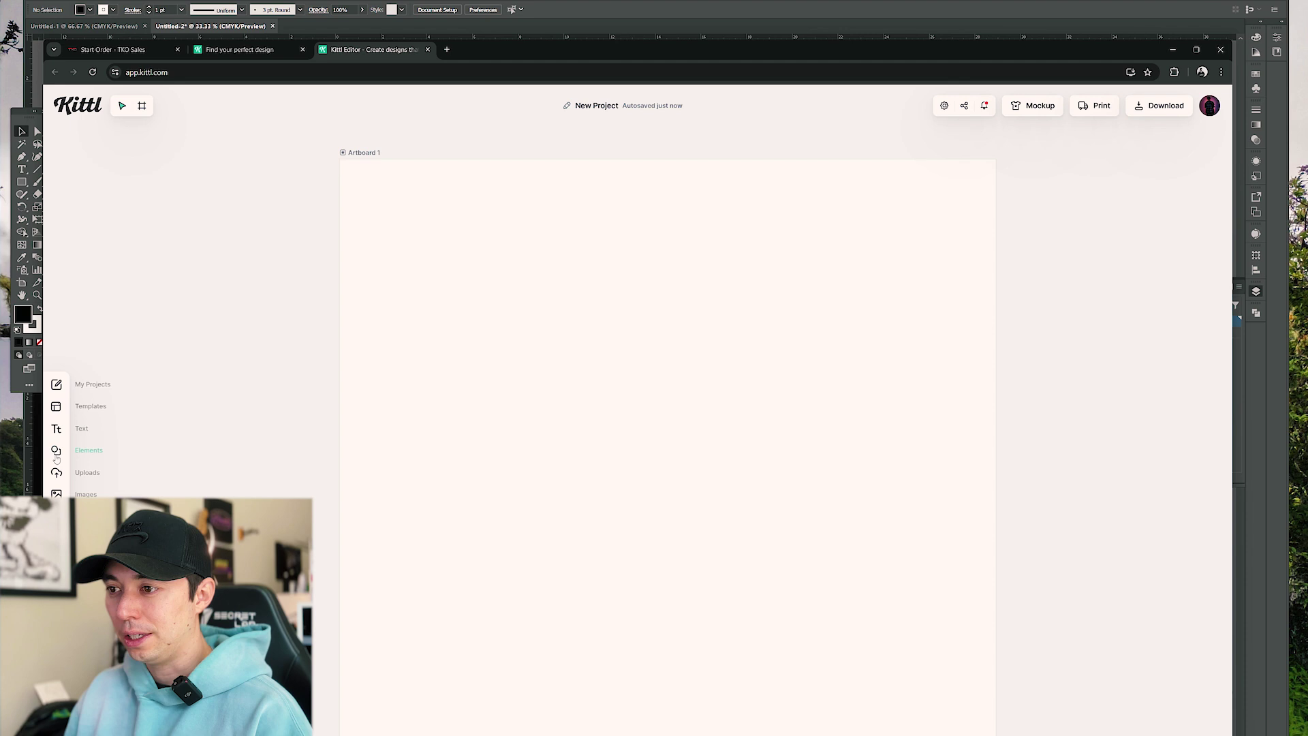
Add a new uploads folder and bring the winged statue and Vision design images into the project
left_click(87, 481)
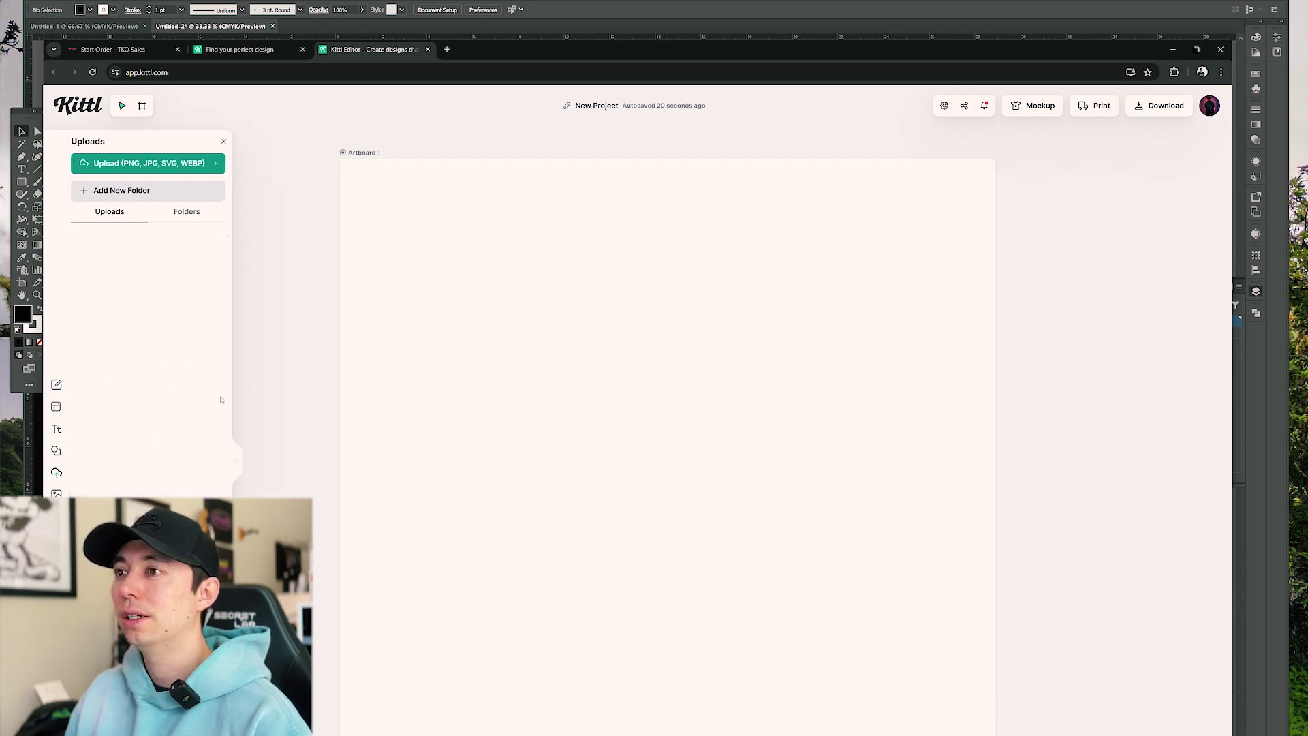
left_click(163, 194)
left_click(158, 337)
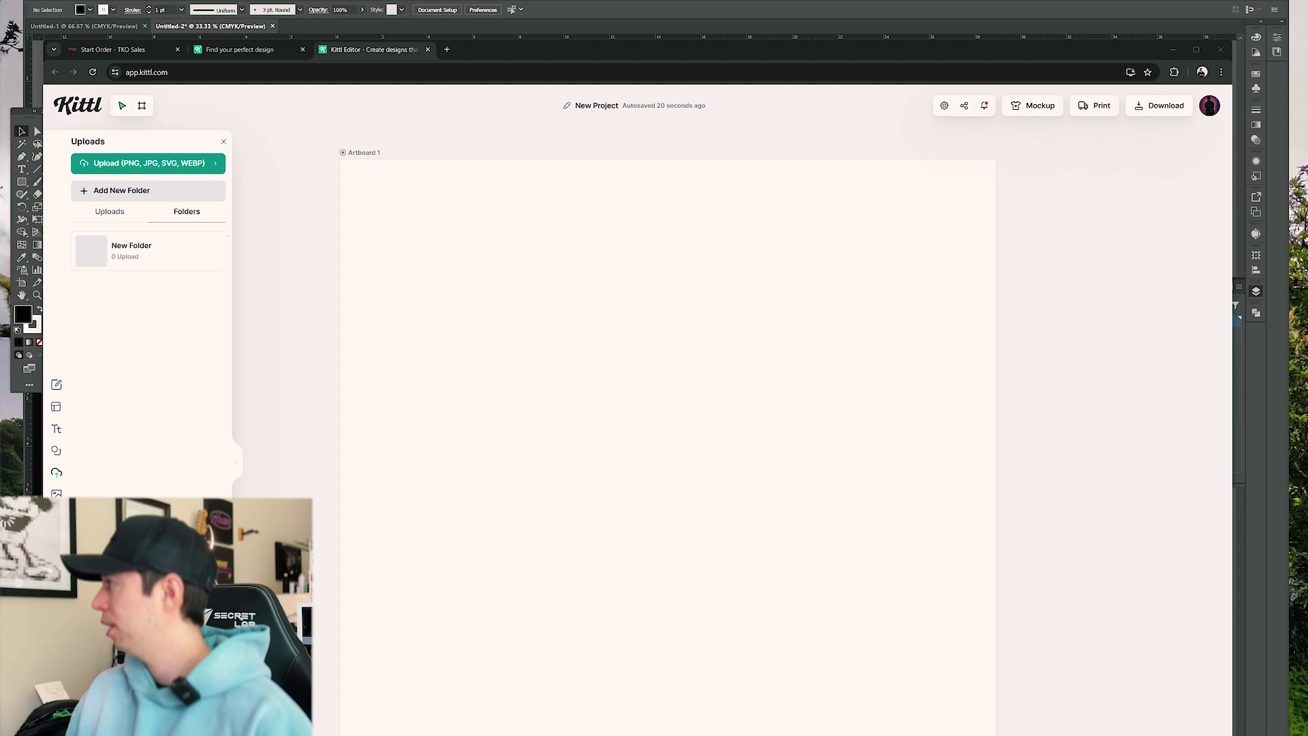
left_click_drag(487, 309, 162, 342)
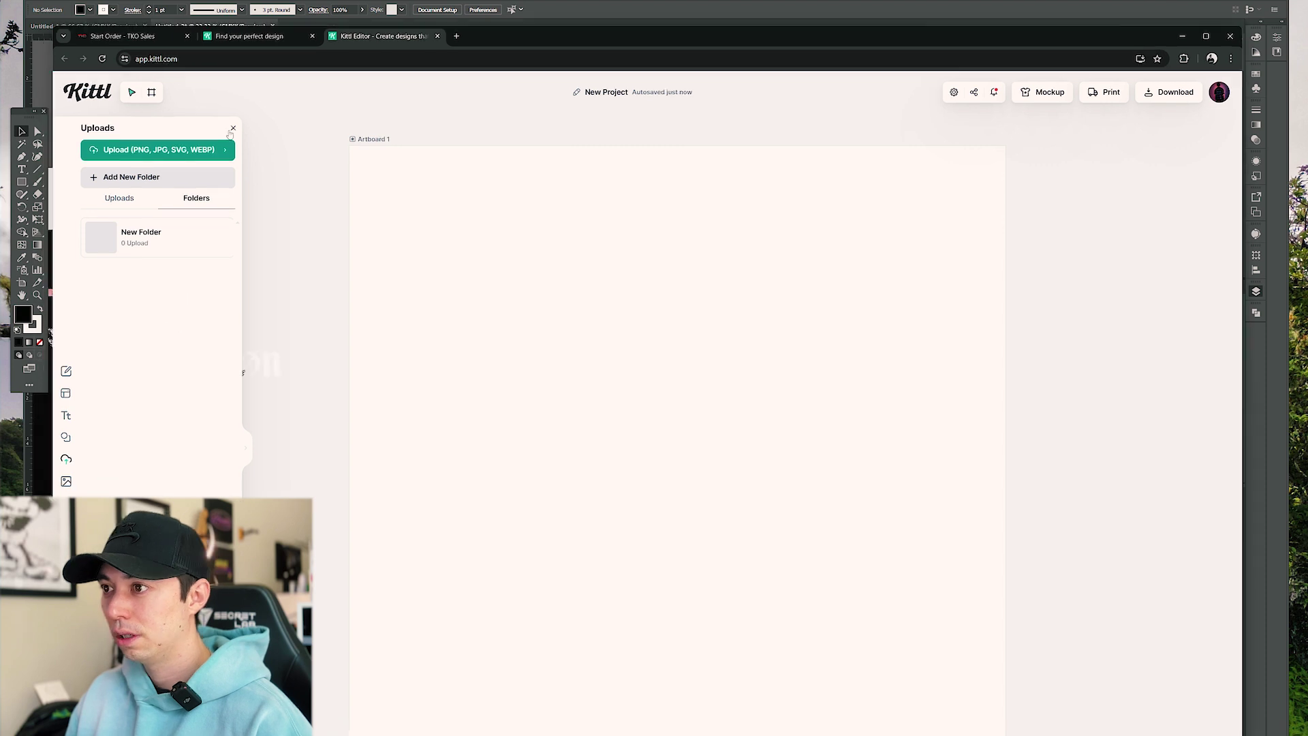
left_click(232, 129)
left_click_drag(207, 360, 237, 159)
left_click_drag(221, 386, 235, 453)
left_click(252, 372)
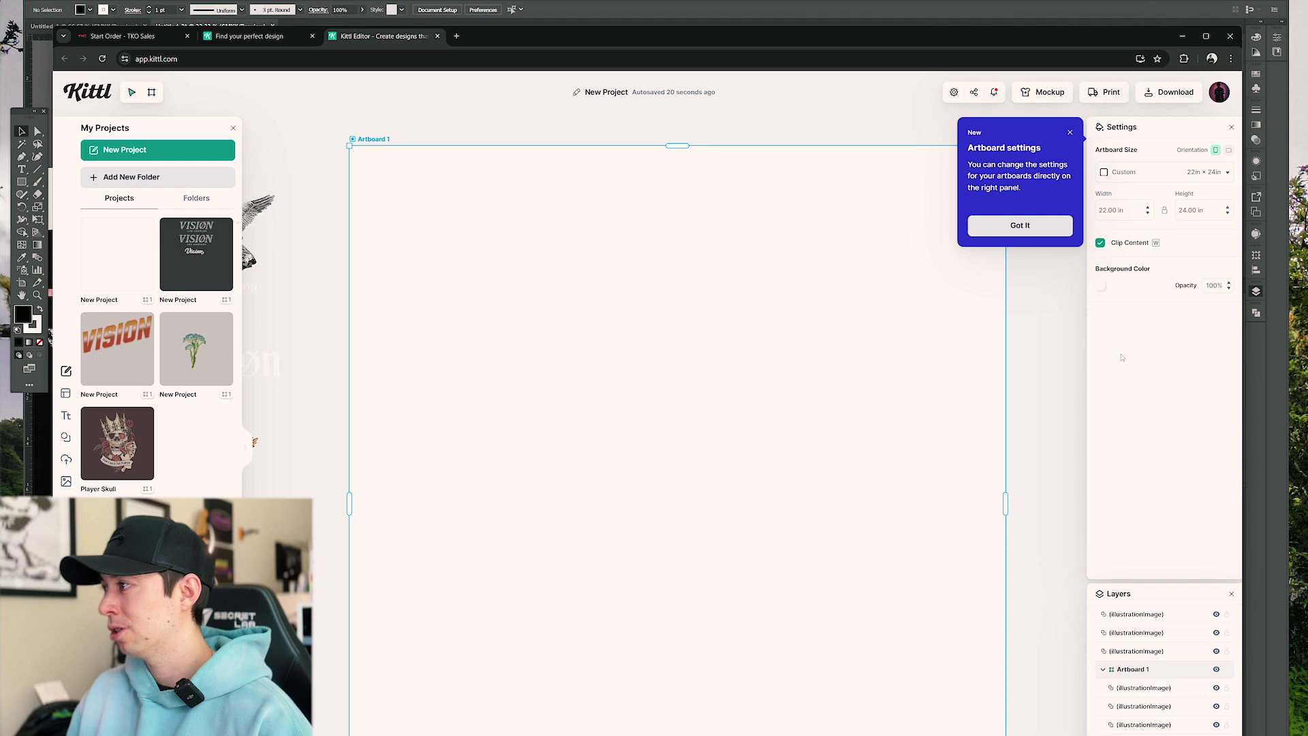
Set the artboard's background color to black and delete the overlapping Vision designs in its middle
left_click(1101, 285)
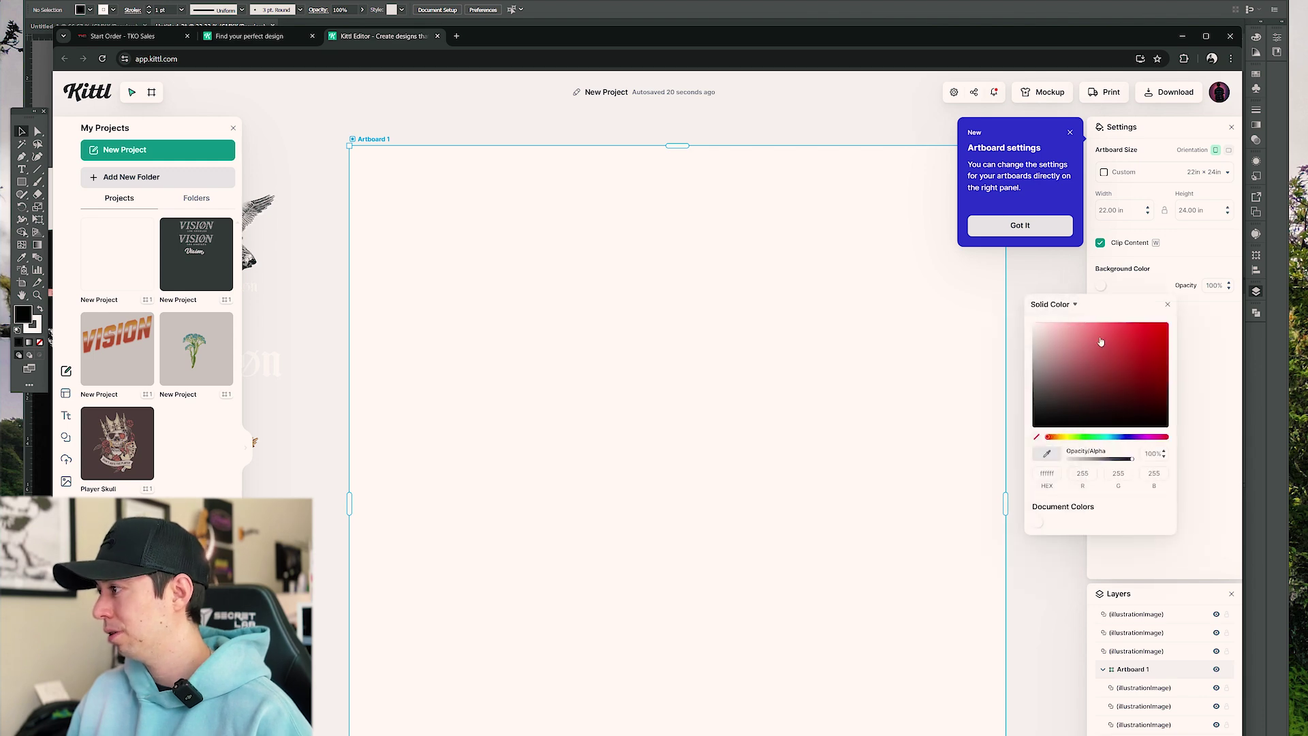
left_click_drag(1080, 408, 1027, 441)
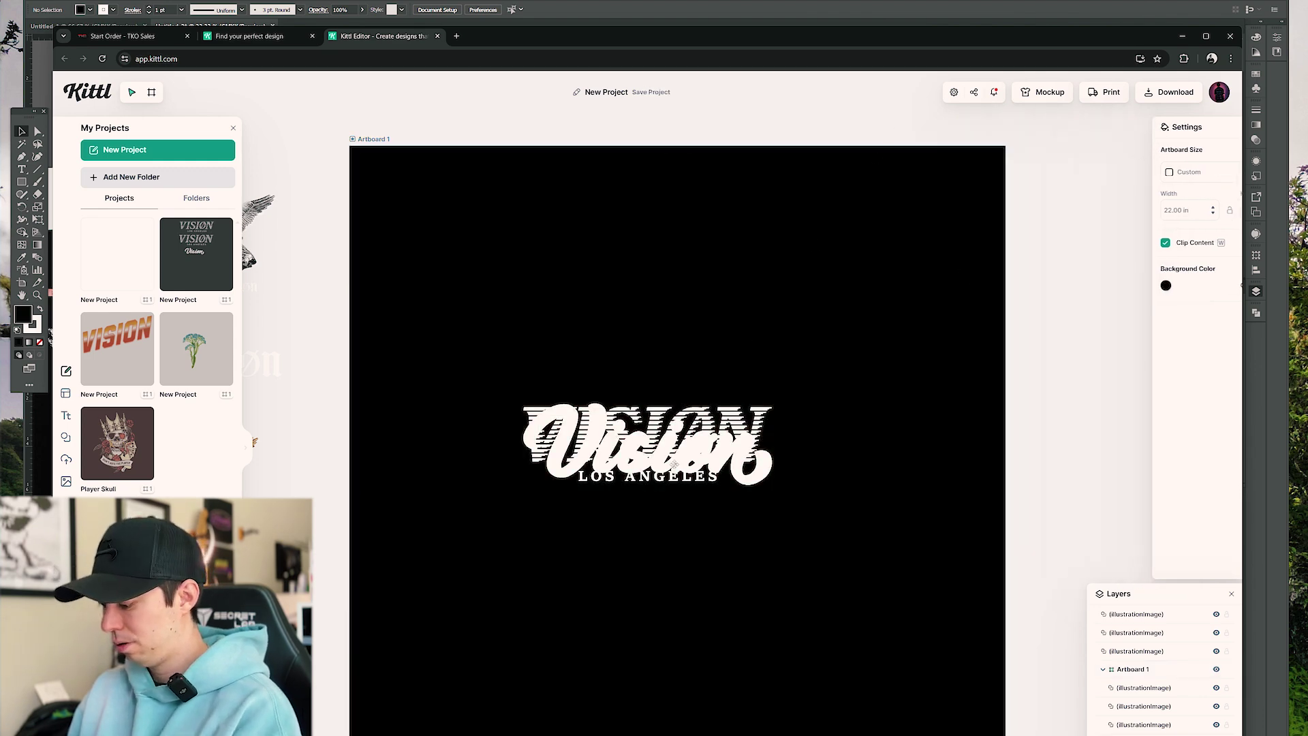
left_click(682, 423)
left_click(682, 424)
key("Delete")
left_click(679, 422)
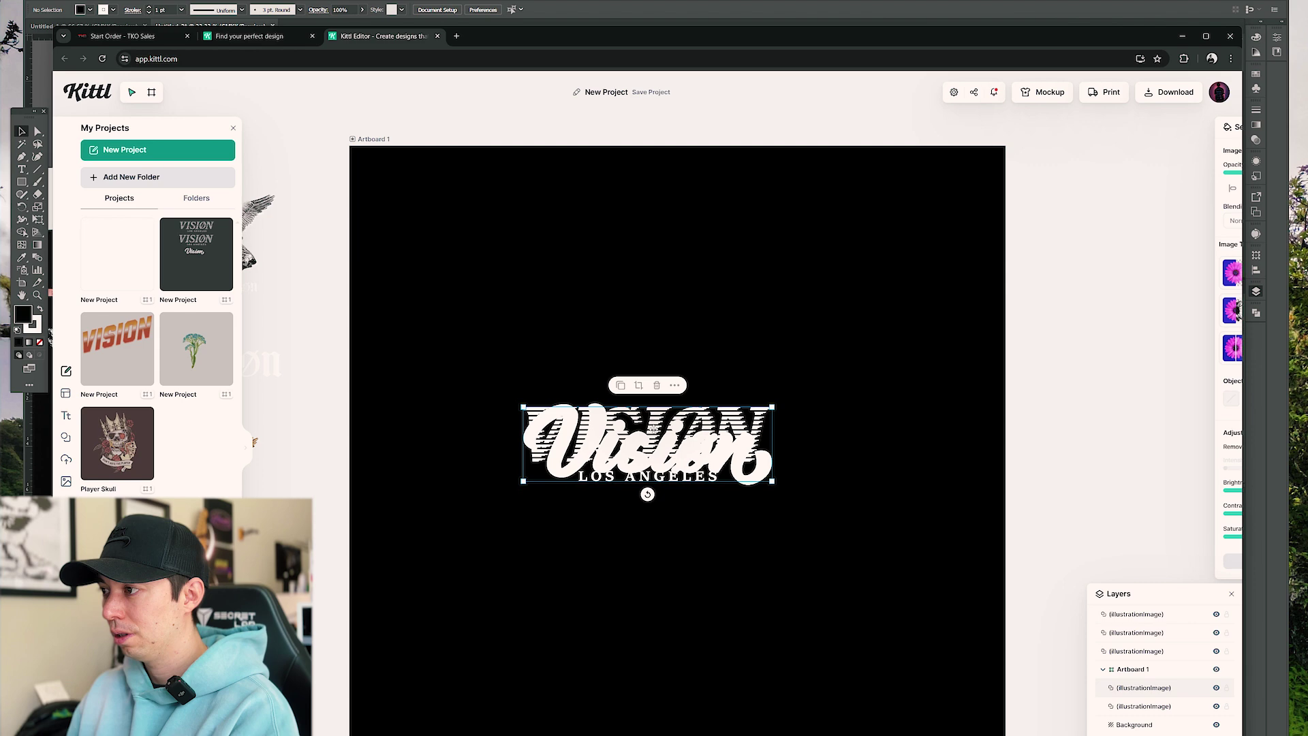
key("Delete")
left_click(664, 413)
key("Delete")
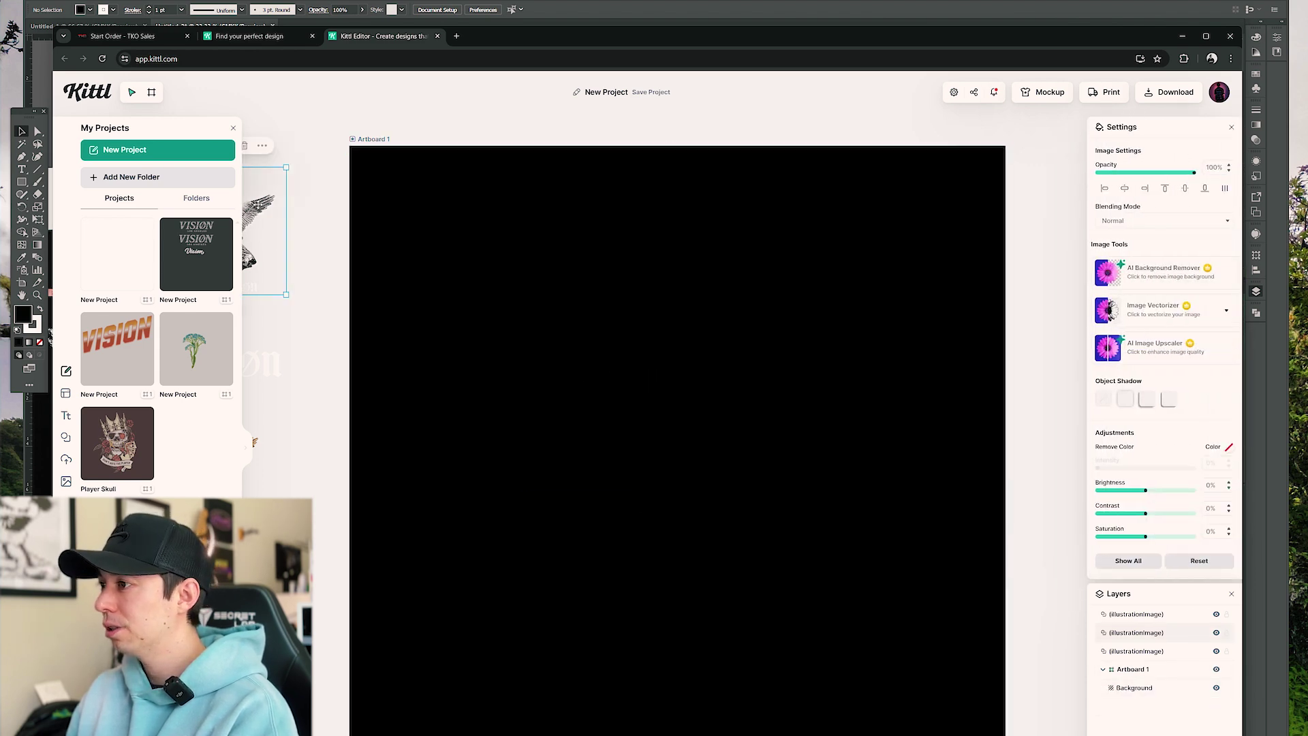
Place the white winged statue design with Vision lettering on the upper part of the black artboard
left_click_drag(258, 204, 798, 198)
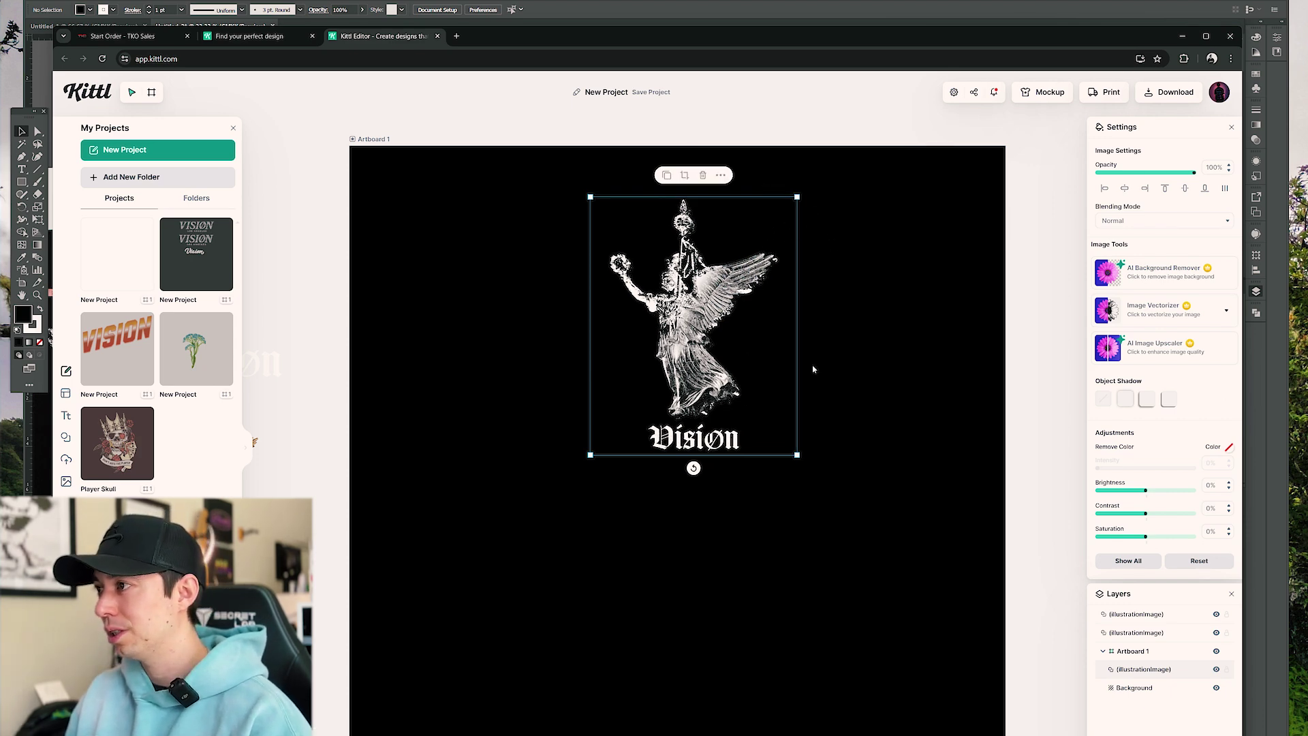
left_click_drag(770, 416, 664, 429)
left_click(310, 280)
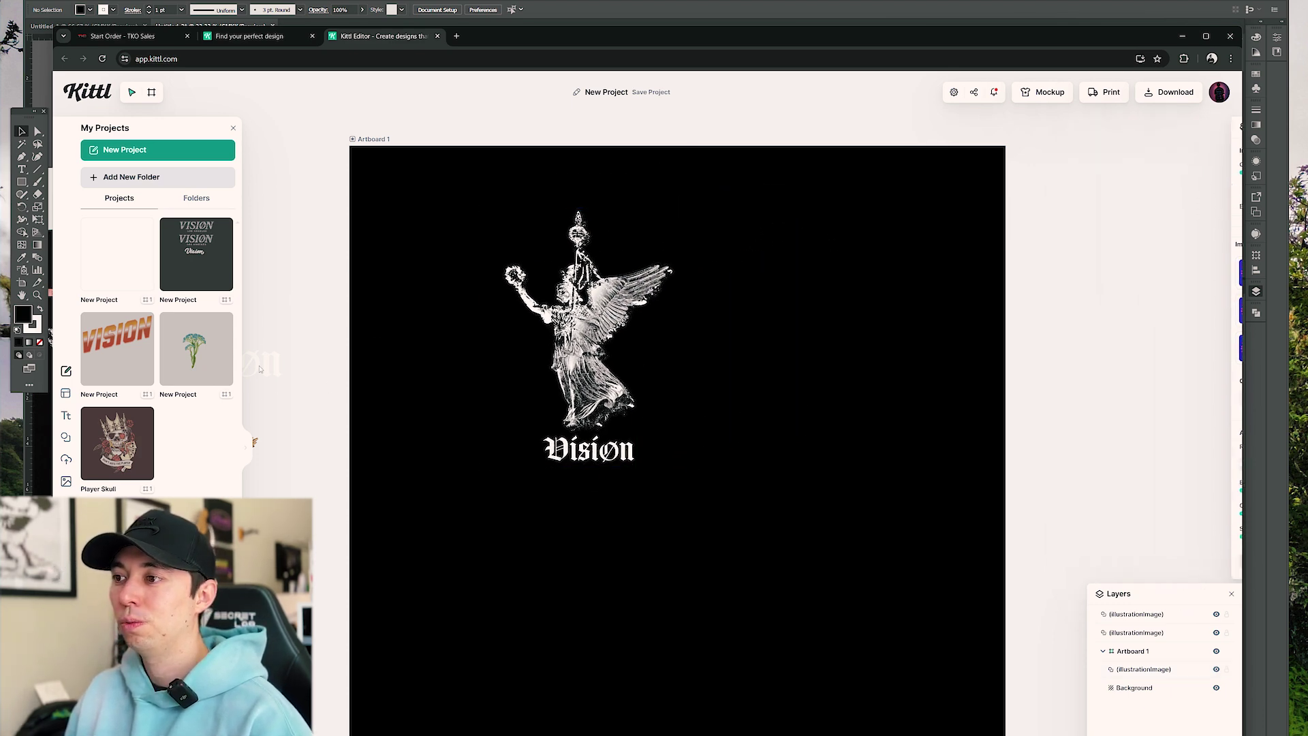
Close the projects list and move the white Vision lettering image upward beside the artboard
left_click(247, 450)
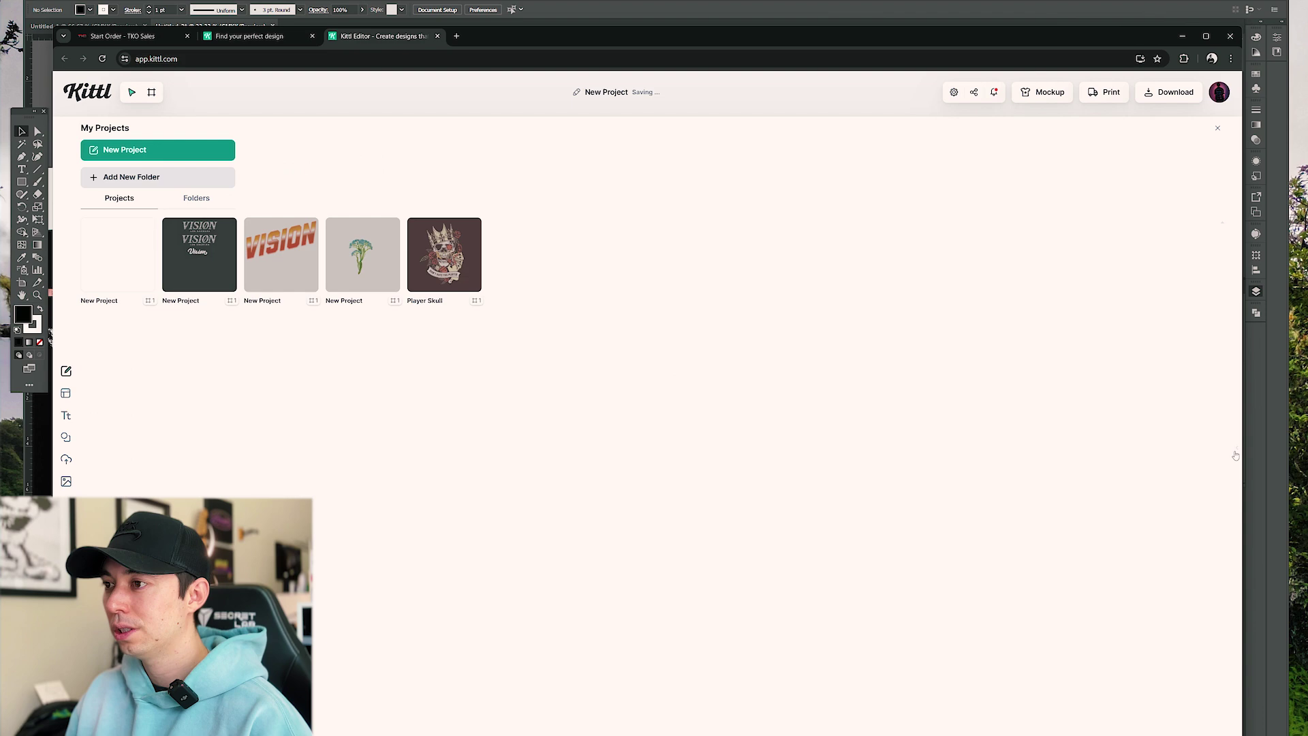
left_click(1234, 455)
left_click(266, 362)
left_click(234, 128)
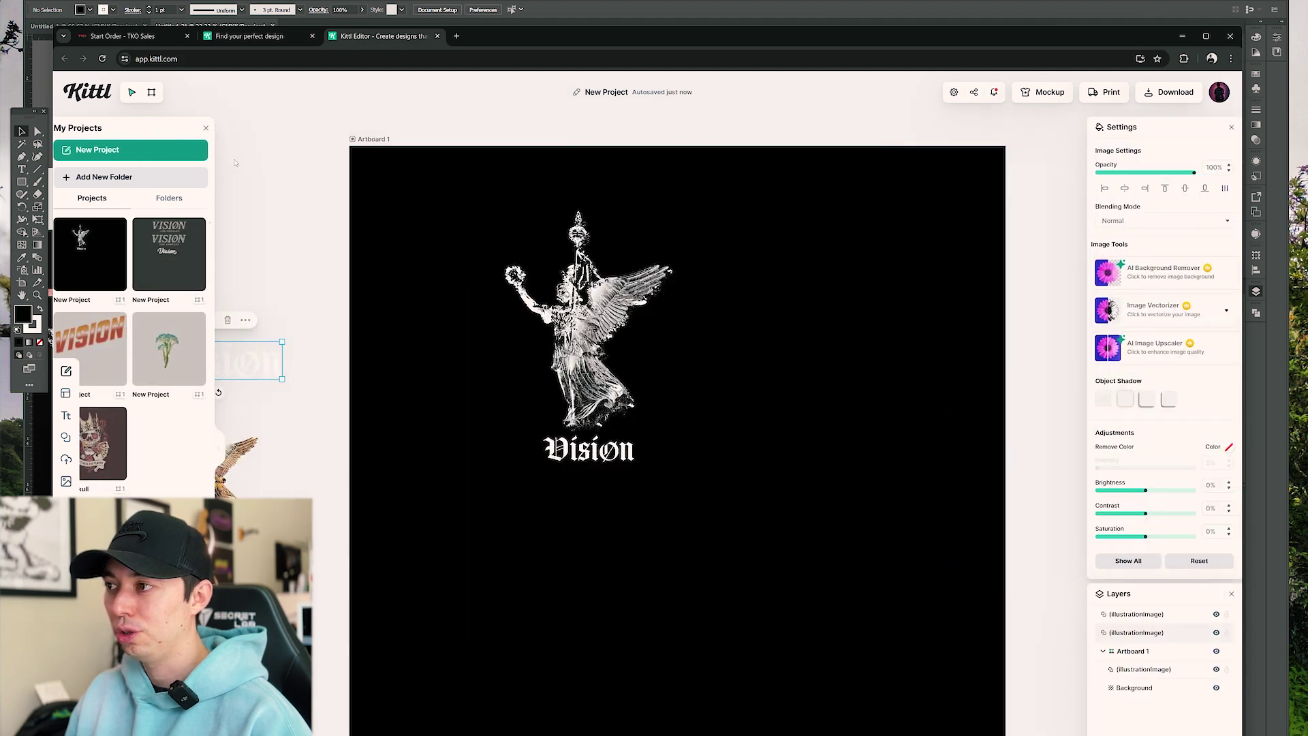
left_click_drag(225, 361, 237, 262)
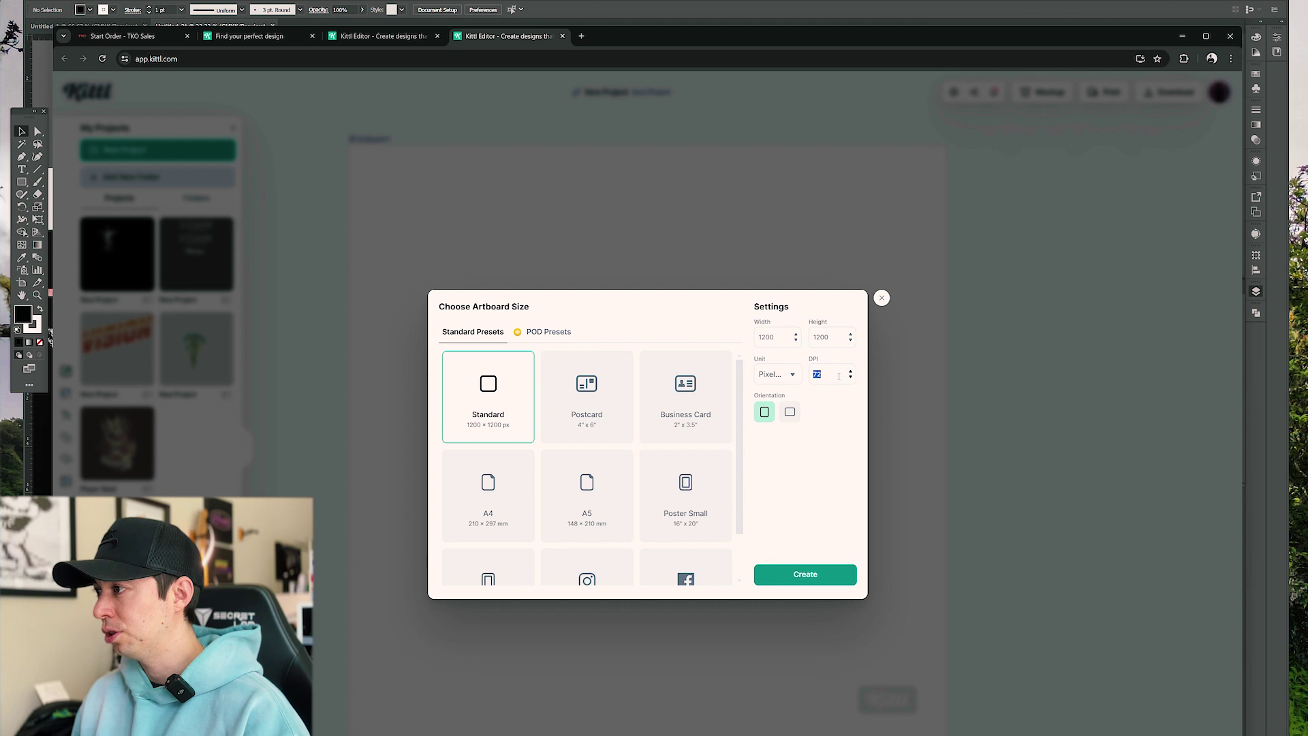
Create another Kittl project with a 3 × 3 in artboard at 300 DPI
left_click(780, 374)
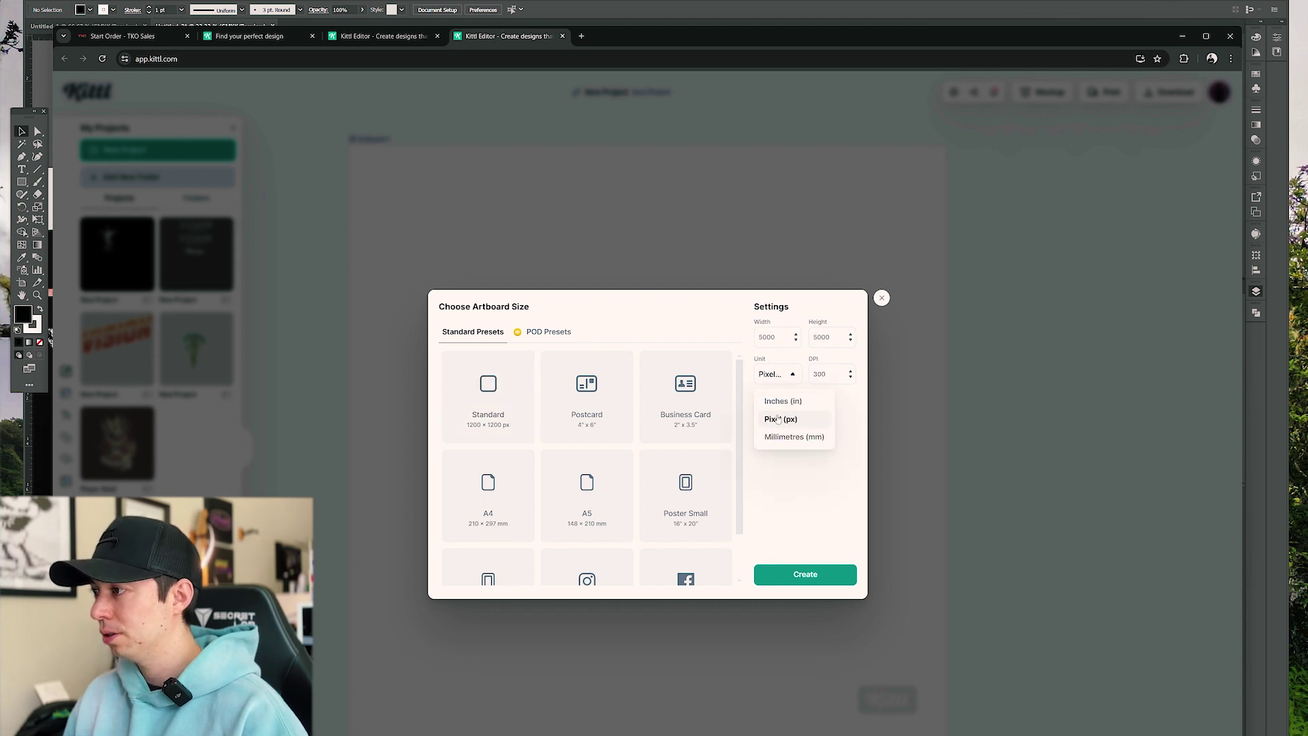
left_click(774, 418)
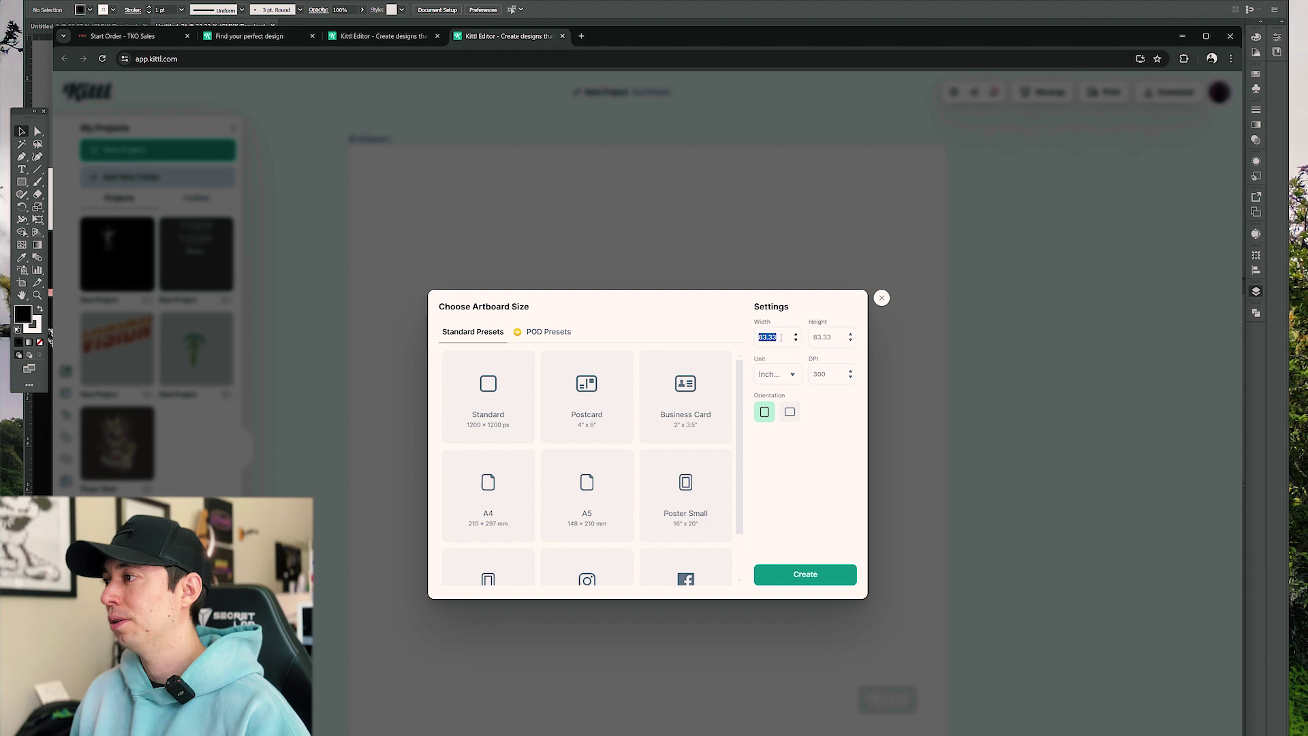
type("3")
key("Tab")
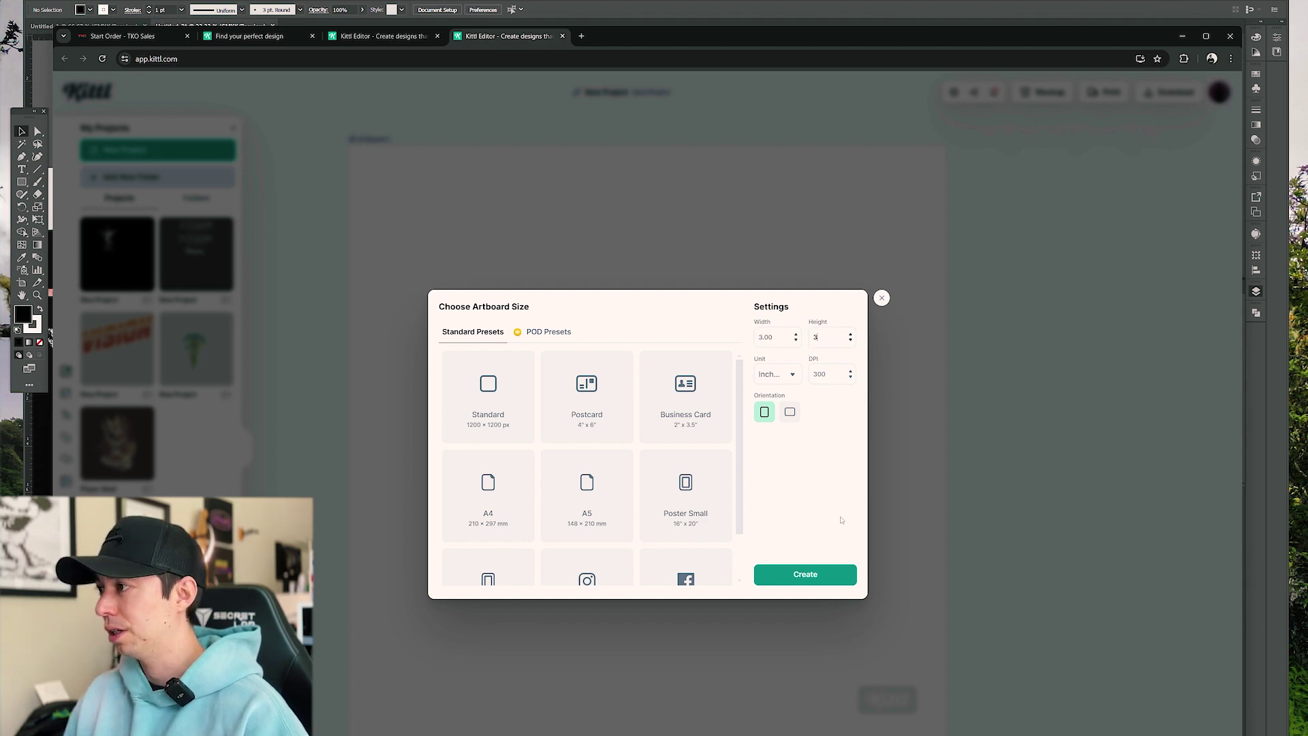
type("3")
left_click(805, 575)
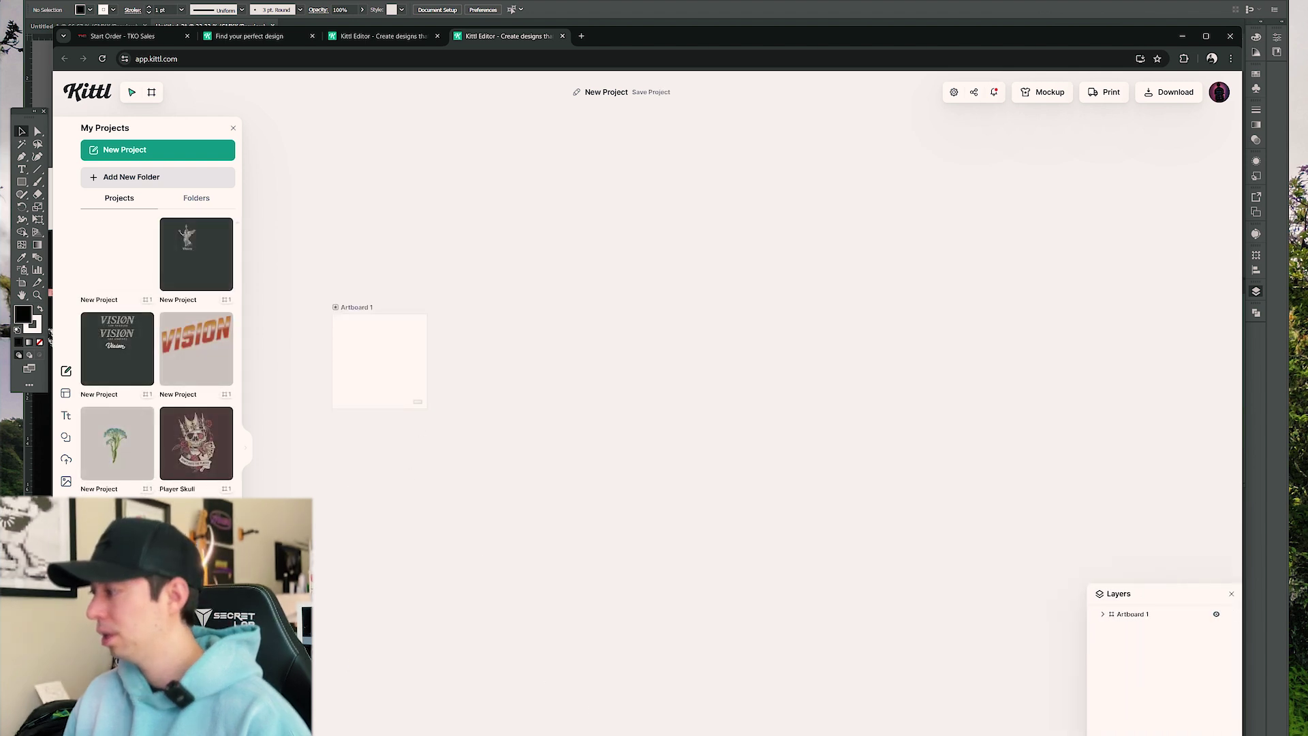
Set the background color of the 3 × 3 in artboard to black
left_click(1135, 620)
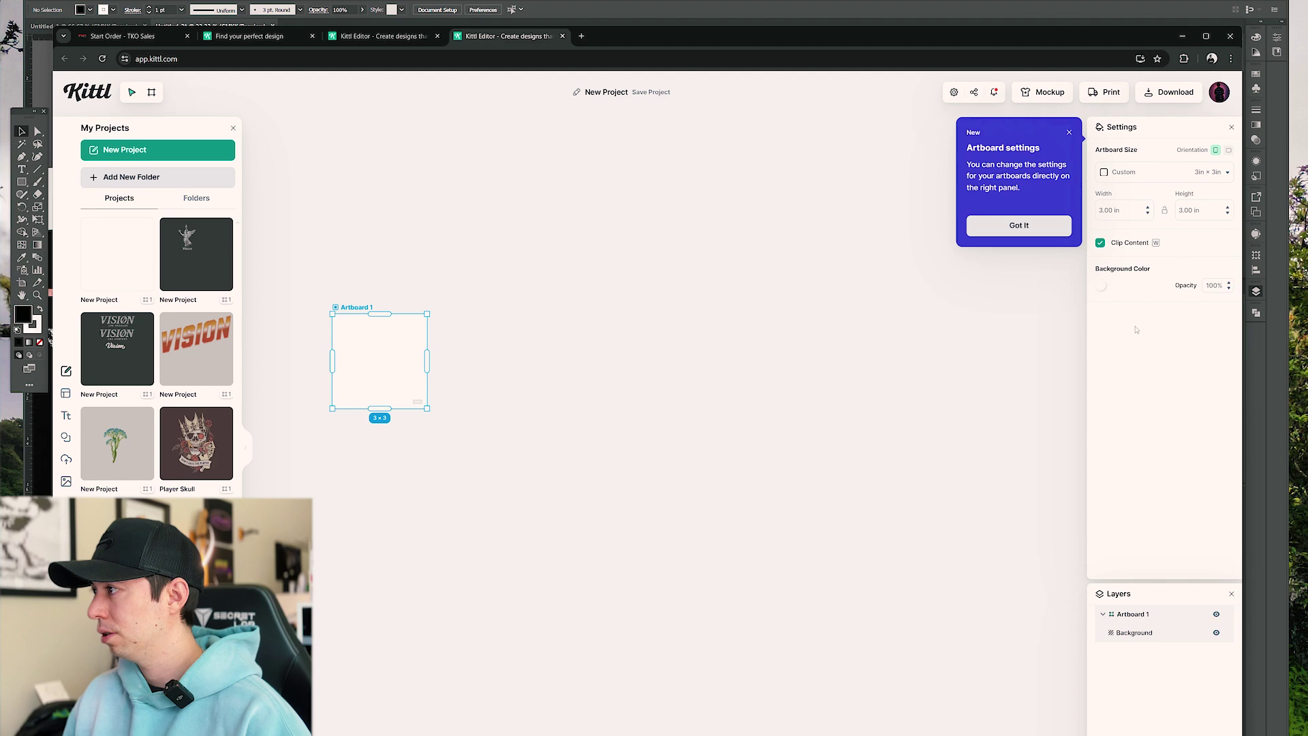
left_click(1100, 285)
left_click(1083, 397)
left_click_drag(1081, 401, 1035, 428)
left_click(702, 319)
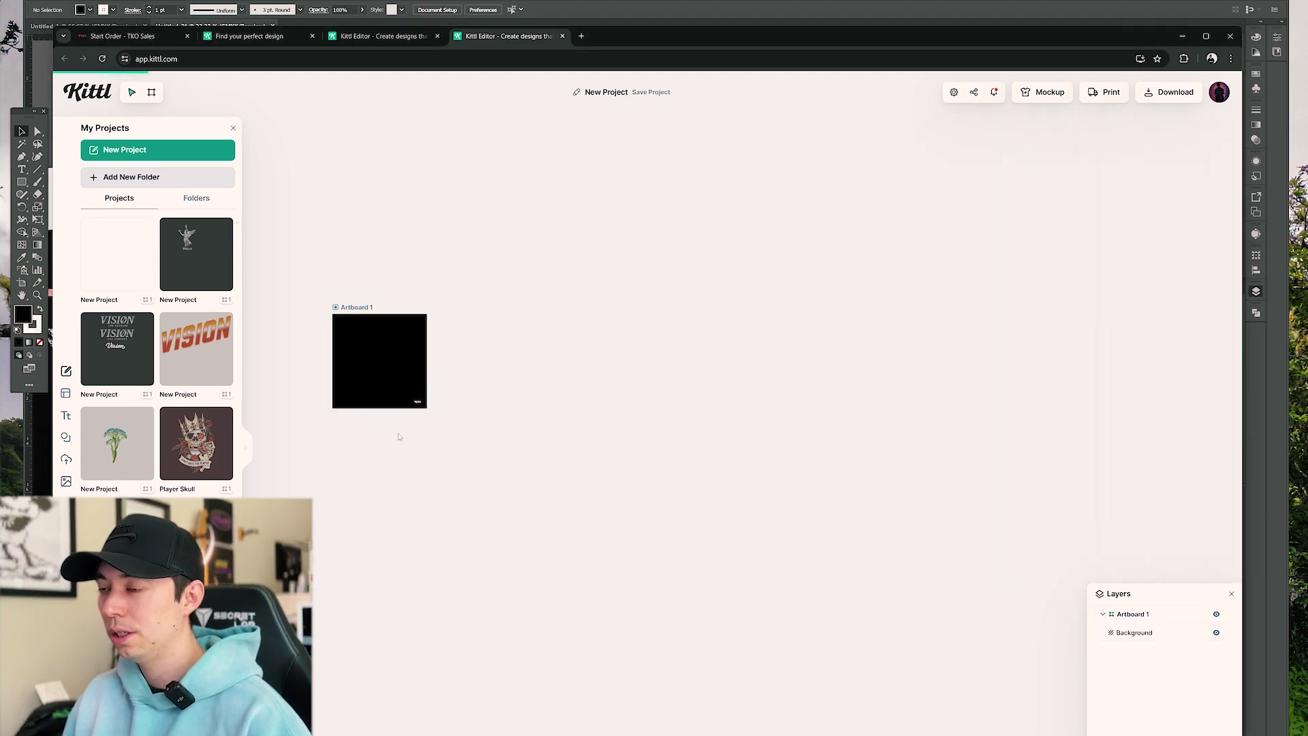
Add the white Vision lettering image to the small artboard, scaled to almost its full width and aligned along its upper edge
key("ctrl+v")
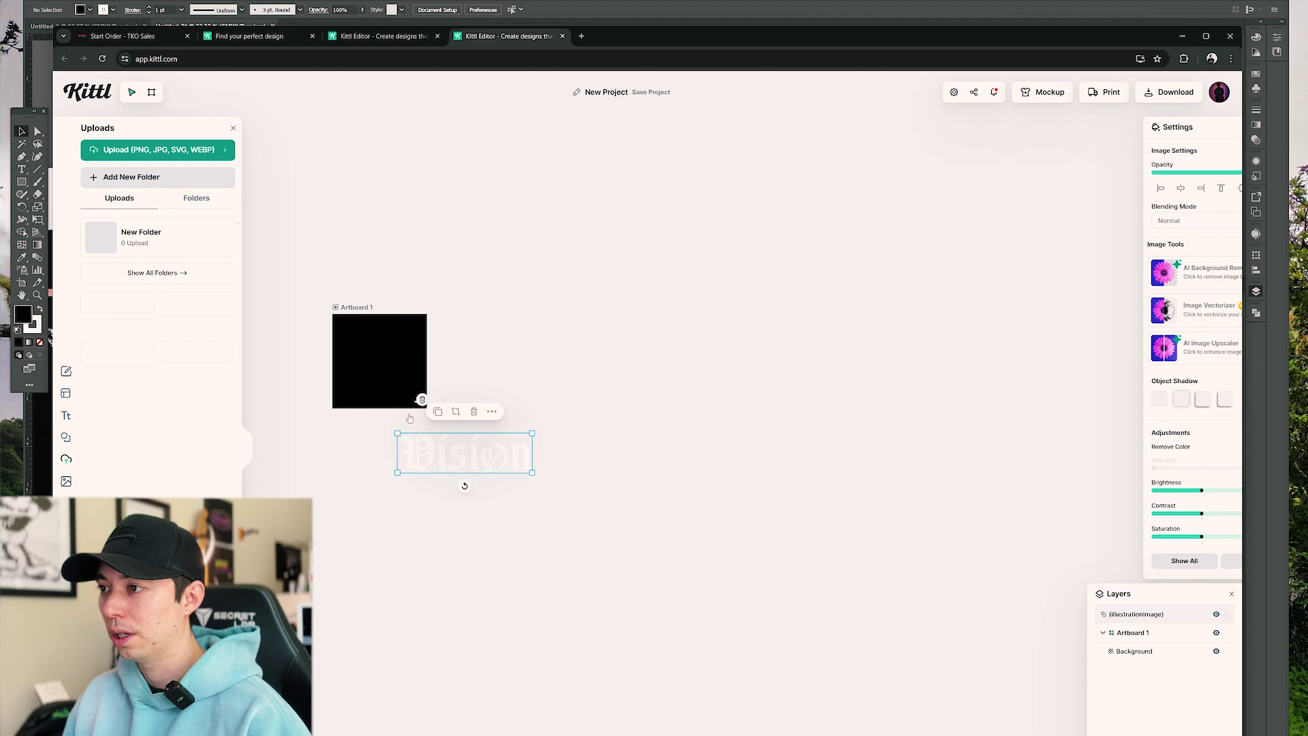
left_click_drag(485, 447, 417, 359)
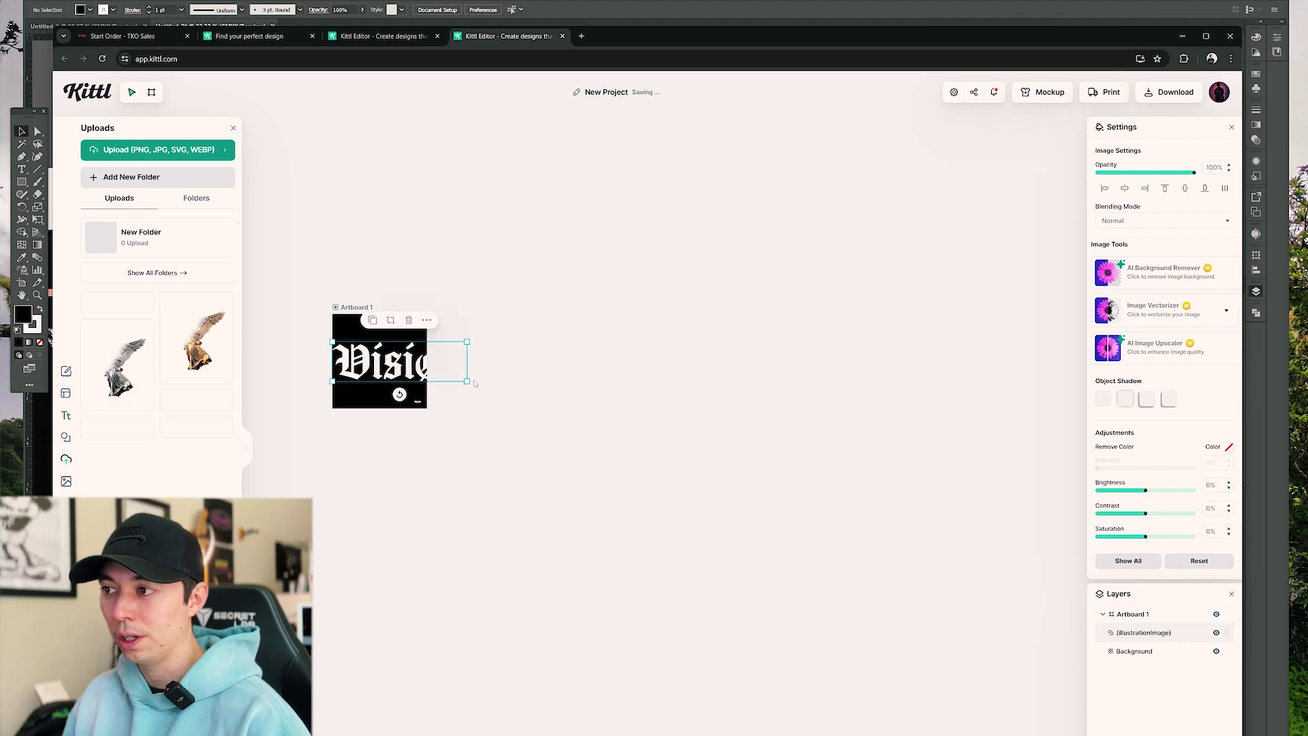
scroll(396, 414, "up", 3)
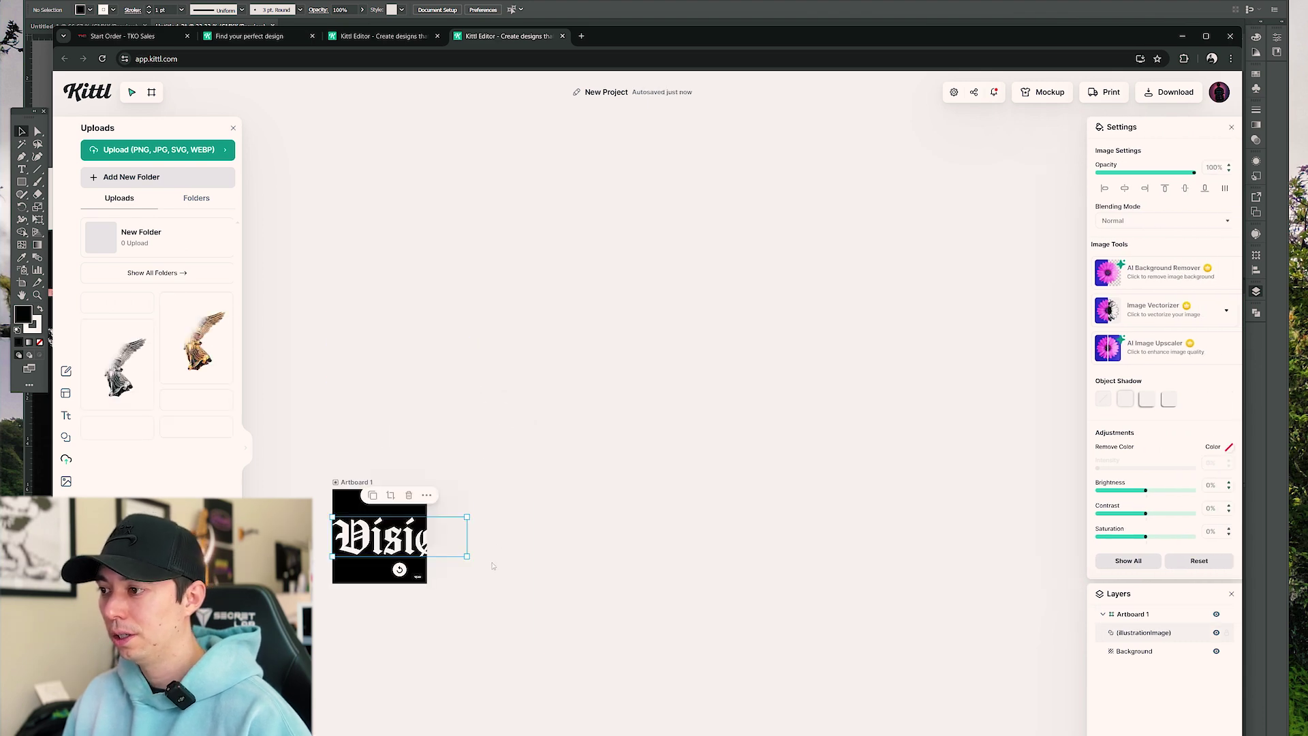
left_click_drag(513, 543, 751, 453)
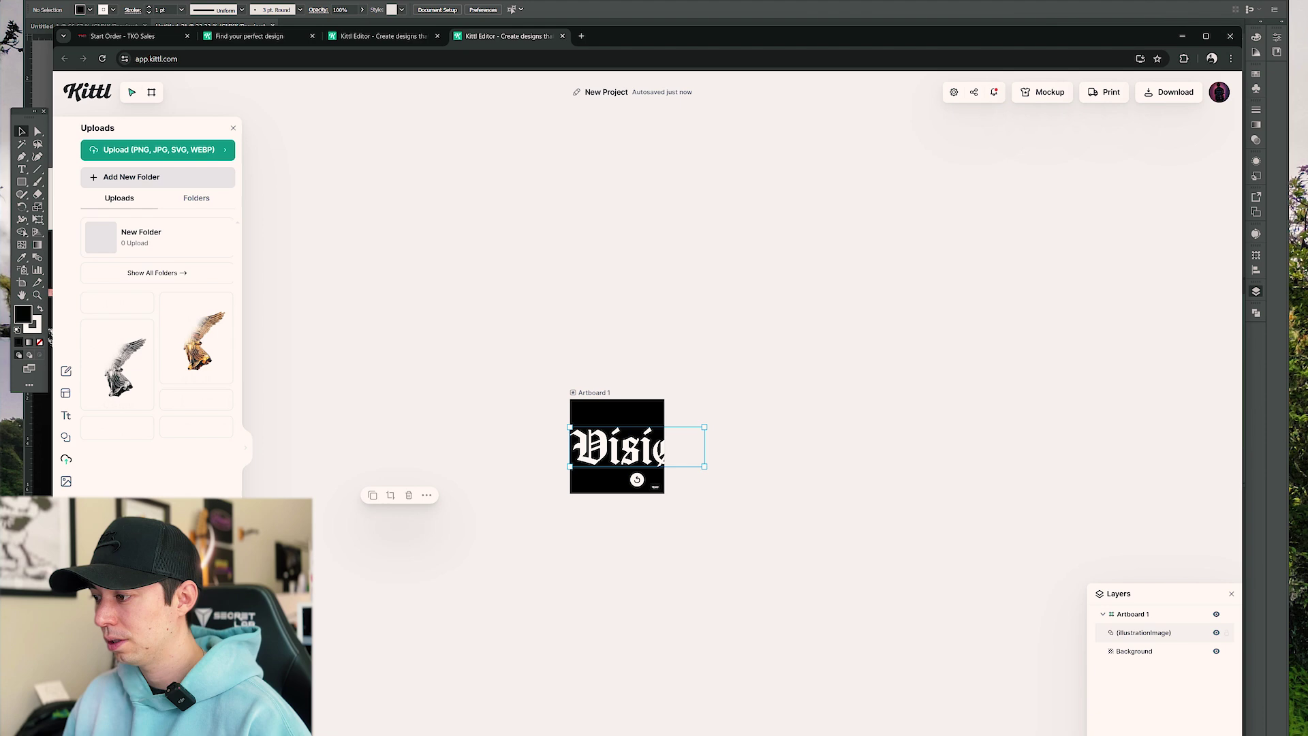
key("ctrl+plus")
key("ctrl+plus")
key("ctrl+plus")
key("ctrl+plus")
key("ctrl+plus")
key("ctrl+plus")
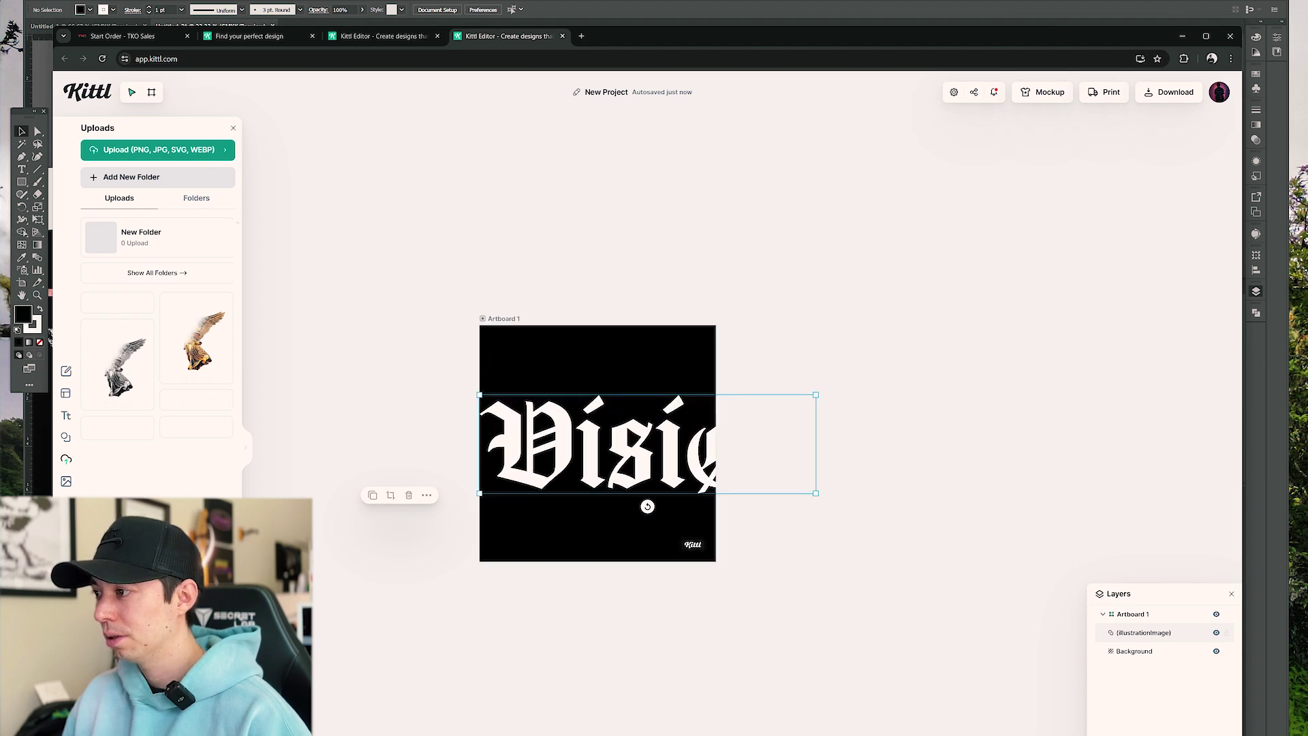
left_click_drag(758, 688, 798, 628)
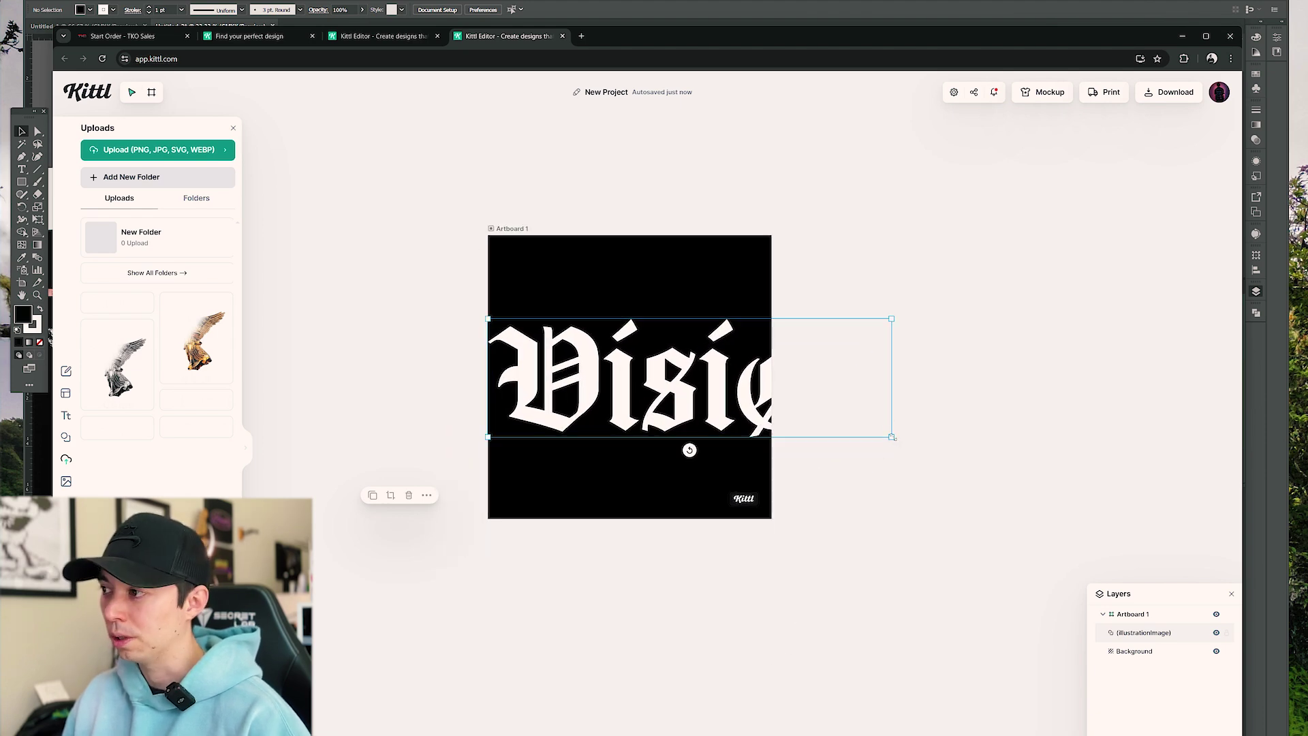
left_click_drag(892, 437, 794, 368)
left_click_drag(690, 358, 670, 266)
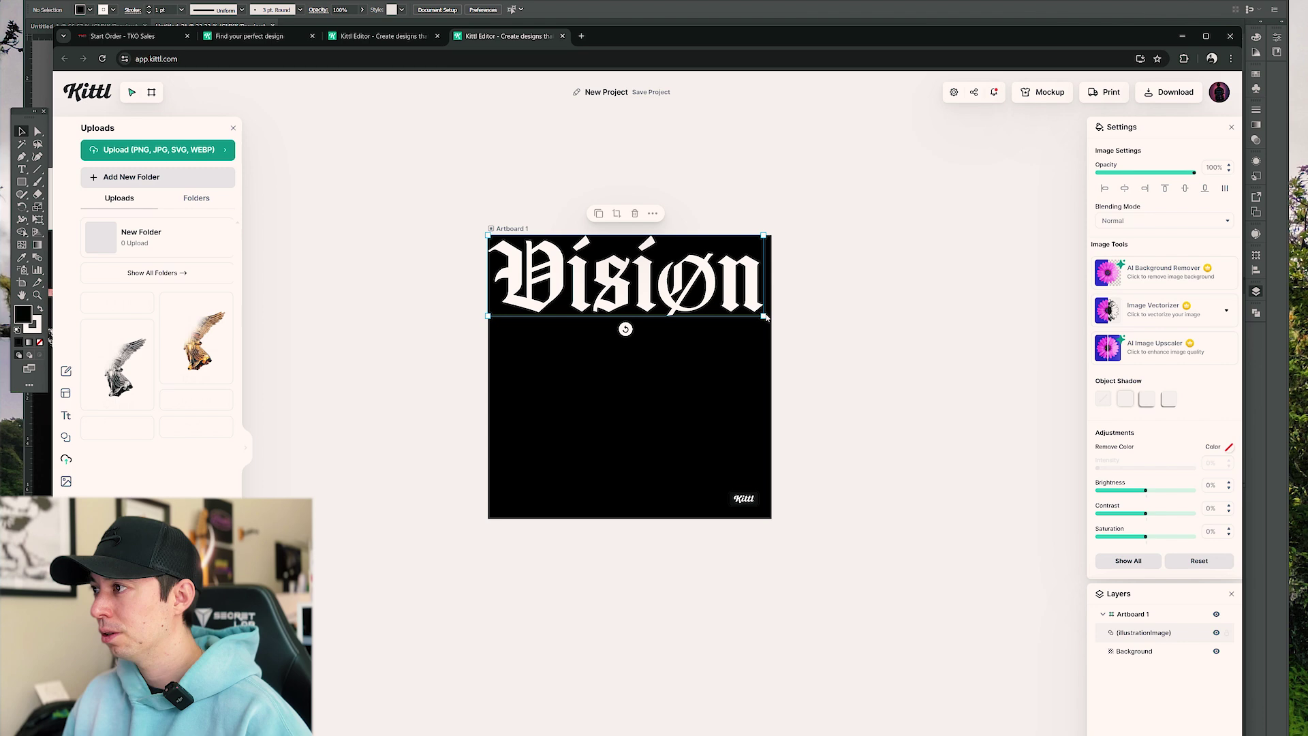
Scale the white Vision lettering to the full width of the small artboard and center it vertically
left_click_drag(760, 312, 777, 310)
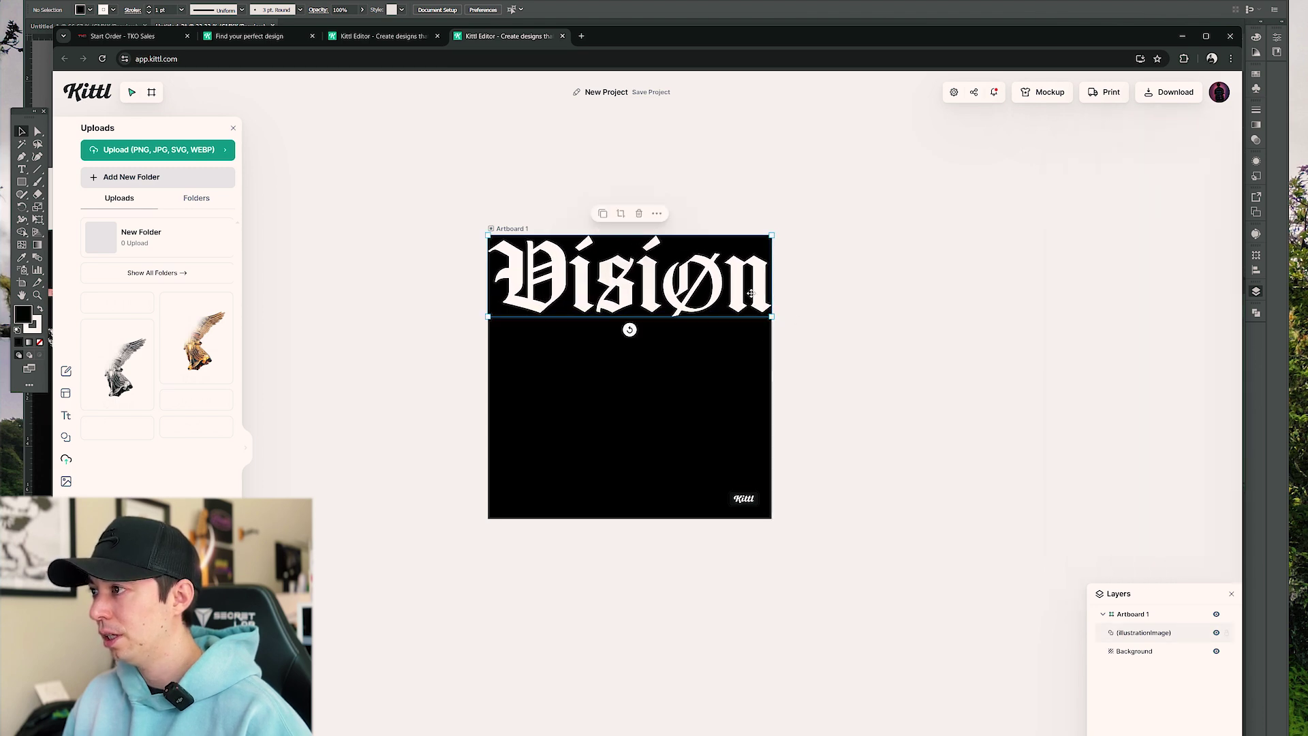
scroll(656, 279, "up", 3)
scroll(656, 279, "down", 3)
left_click(651, 422)
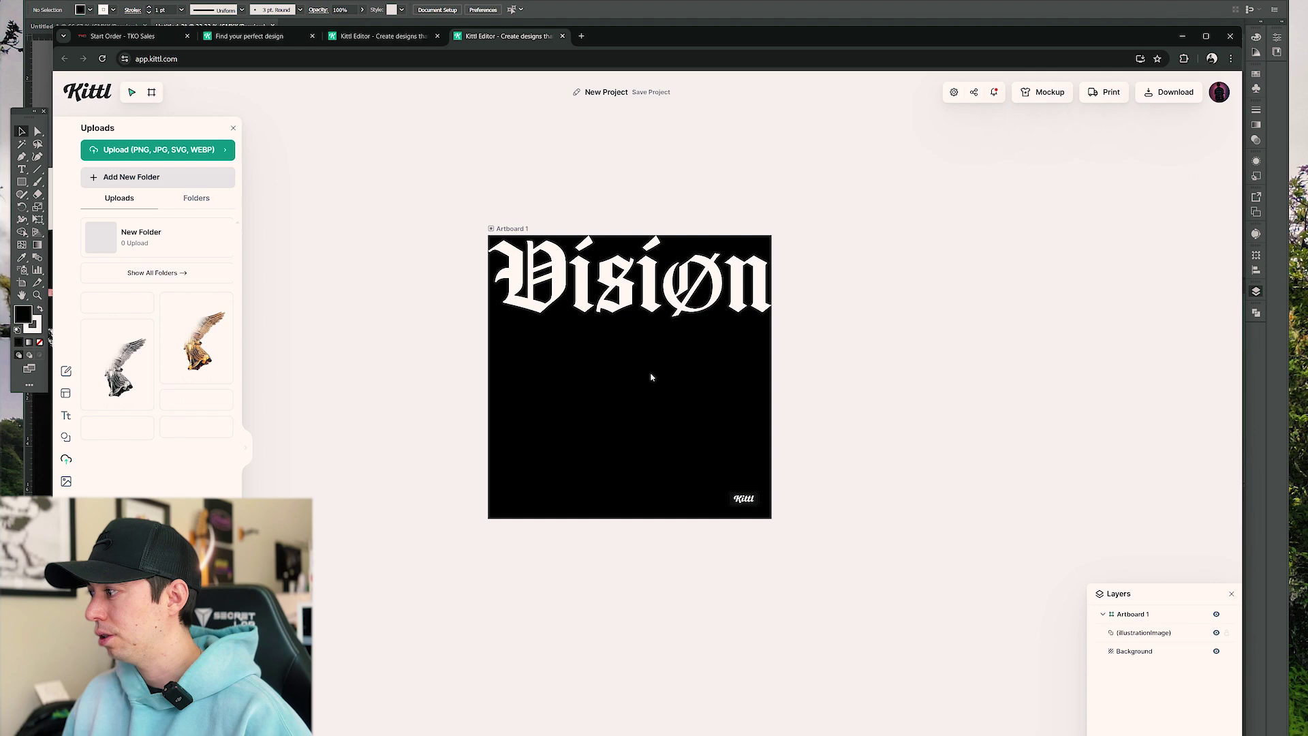
left_click(688, 302)
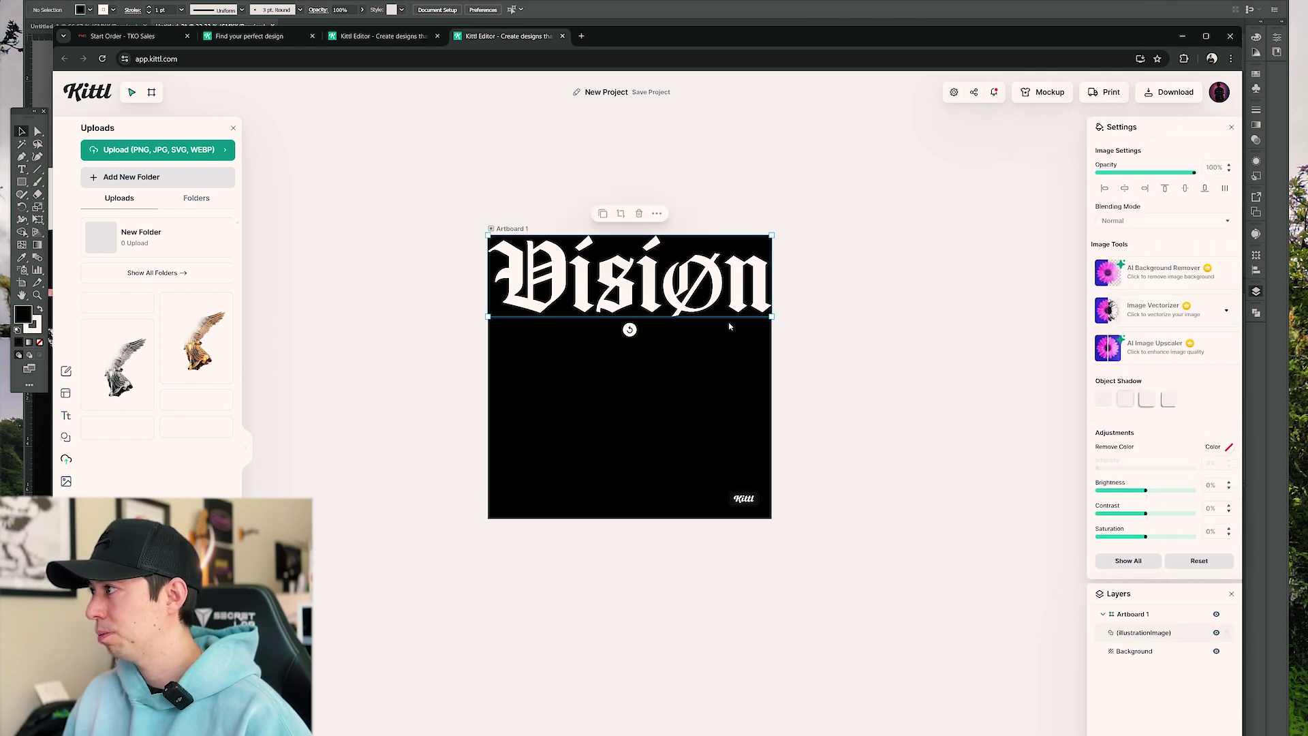
left_click(1185, 188)
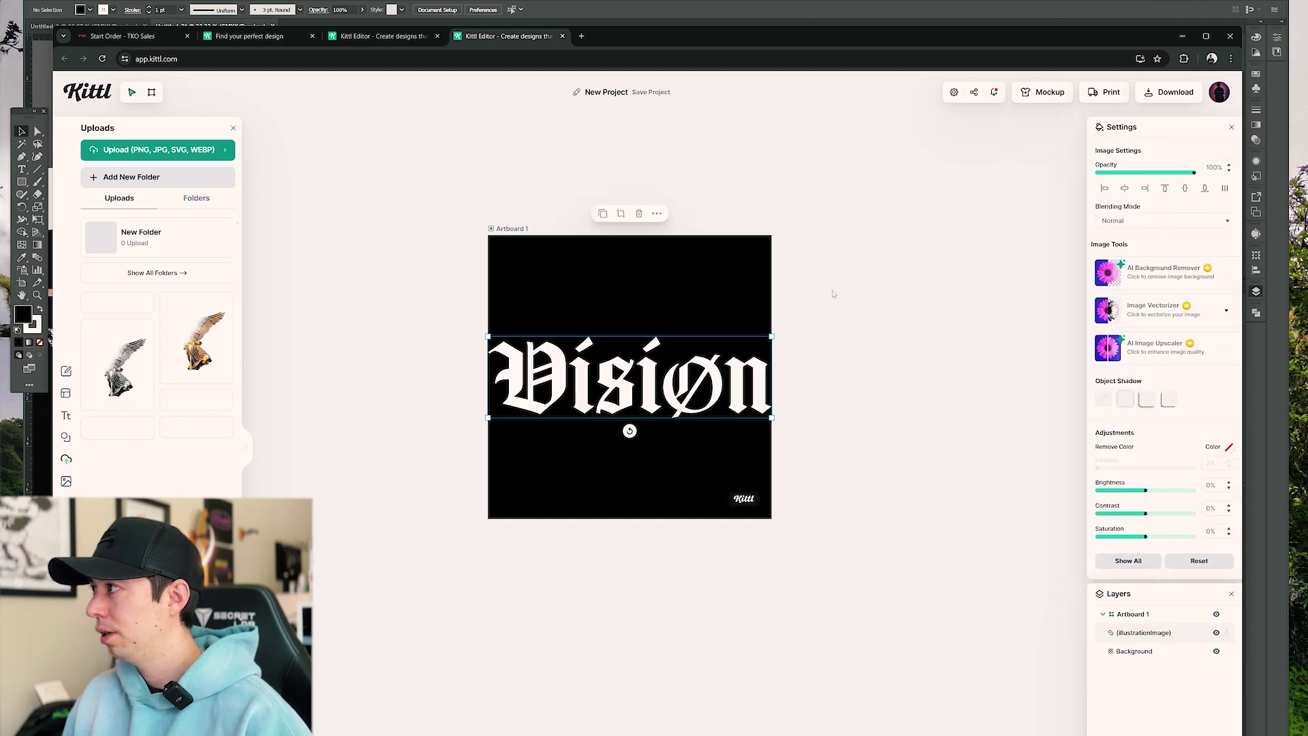
left_click(832, 289)
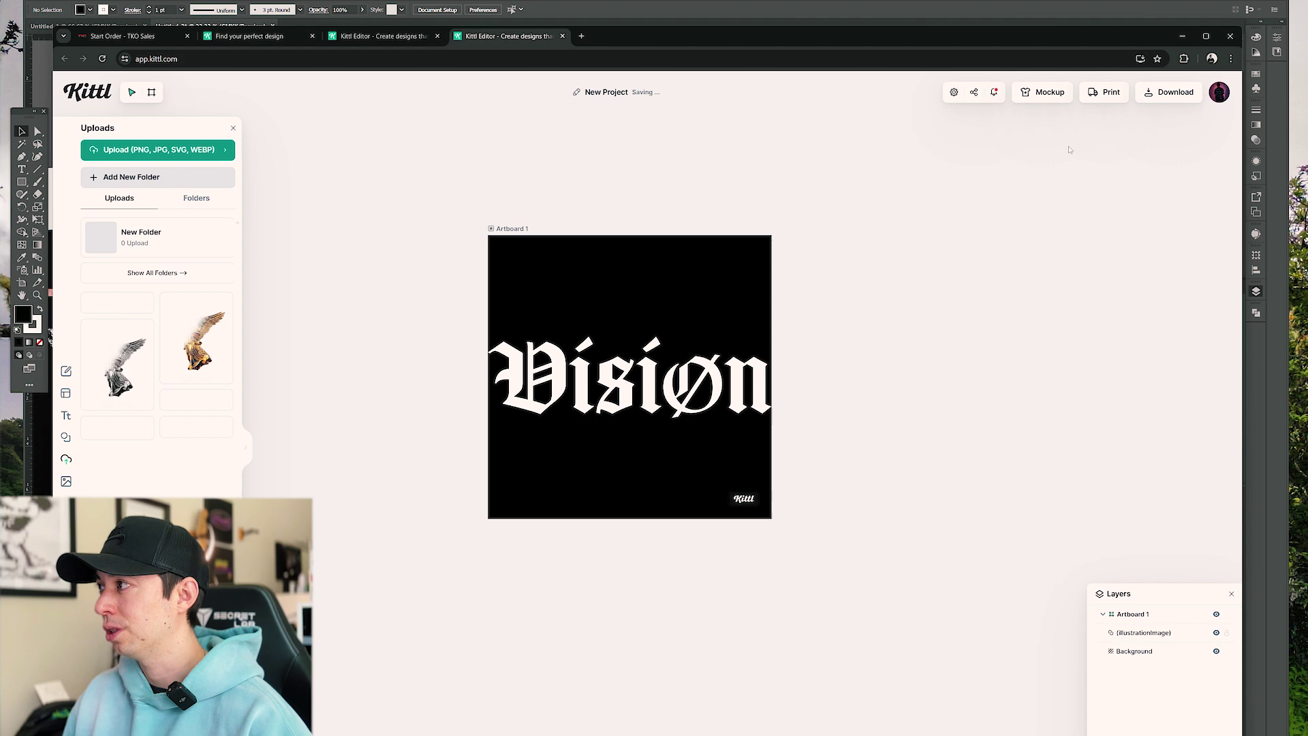
Download Artboard 1 as a PNG, once with its black background and once with the background layer hidden
left_click(1169, 92)
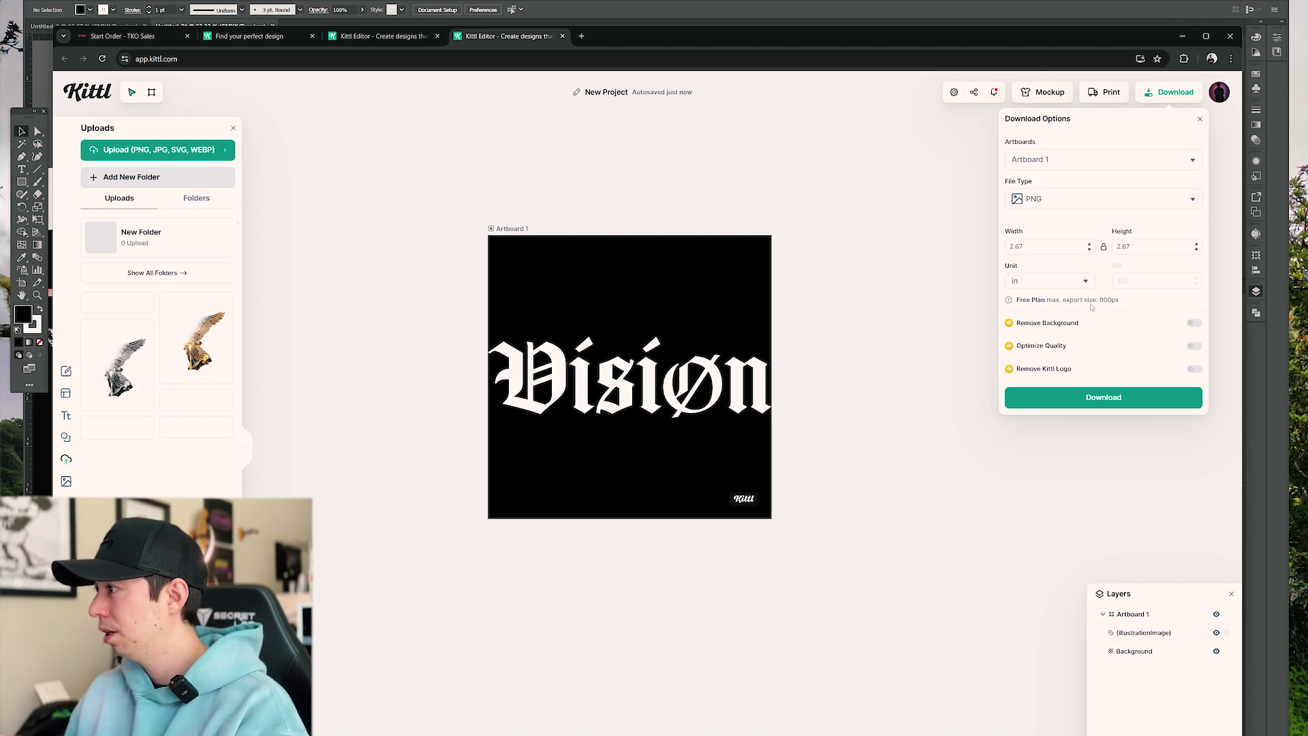
left_click(1100, 397)
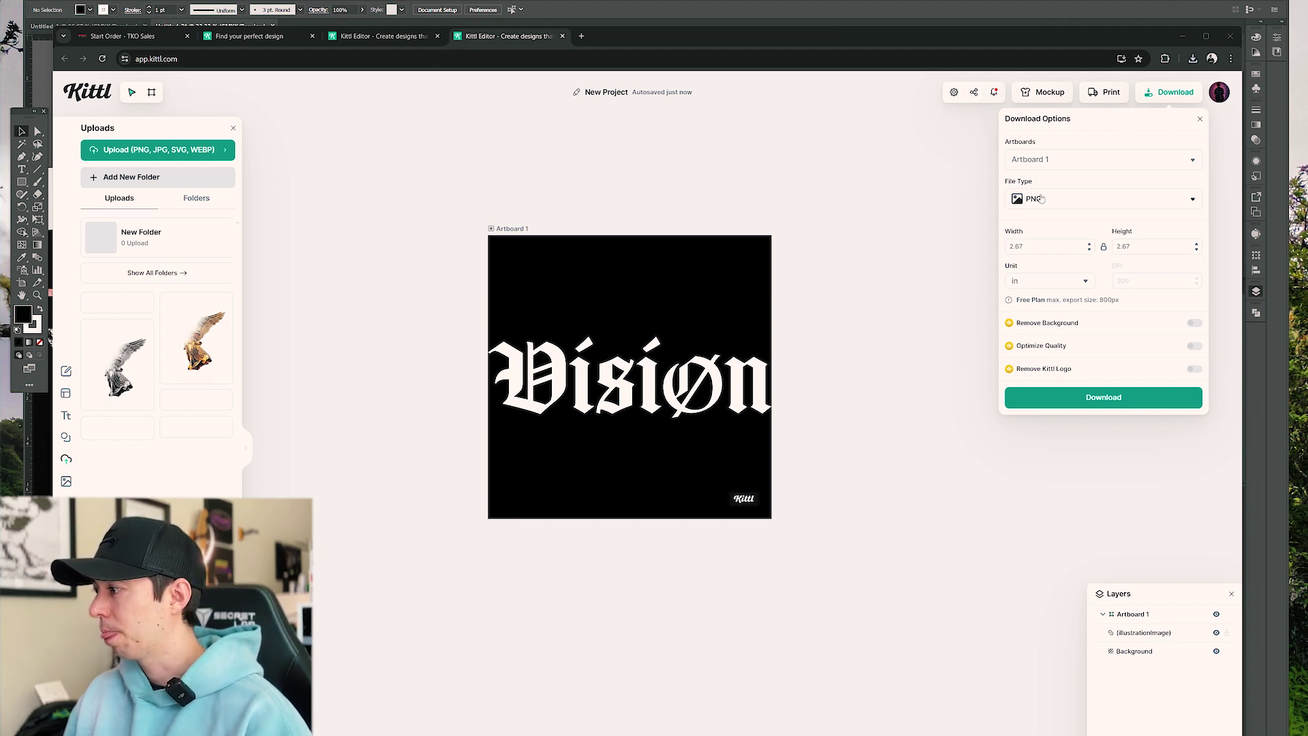
left_click(1216, 652)
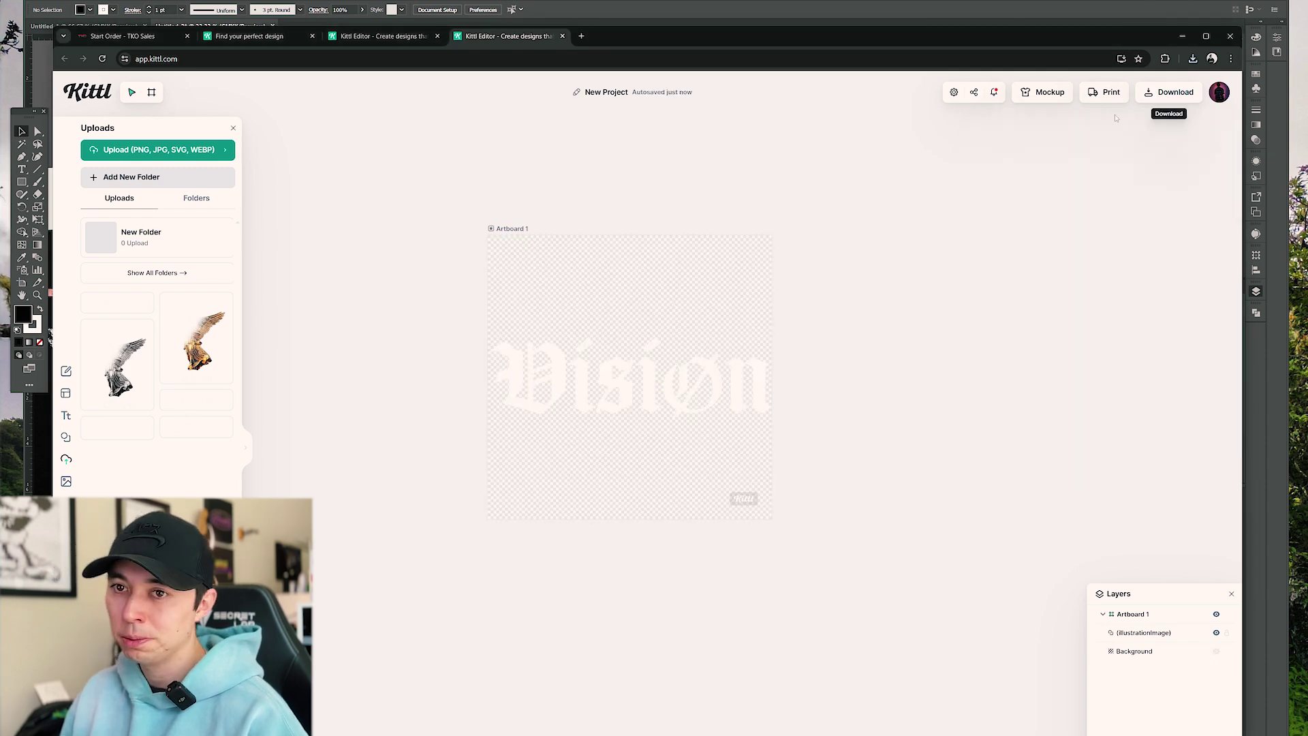
left_click(1169, 92)
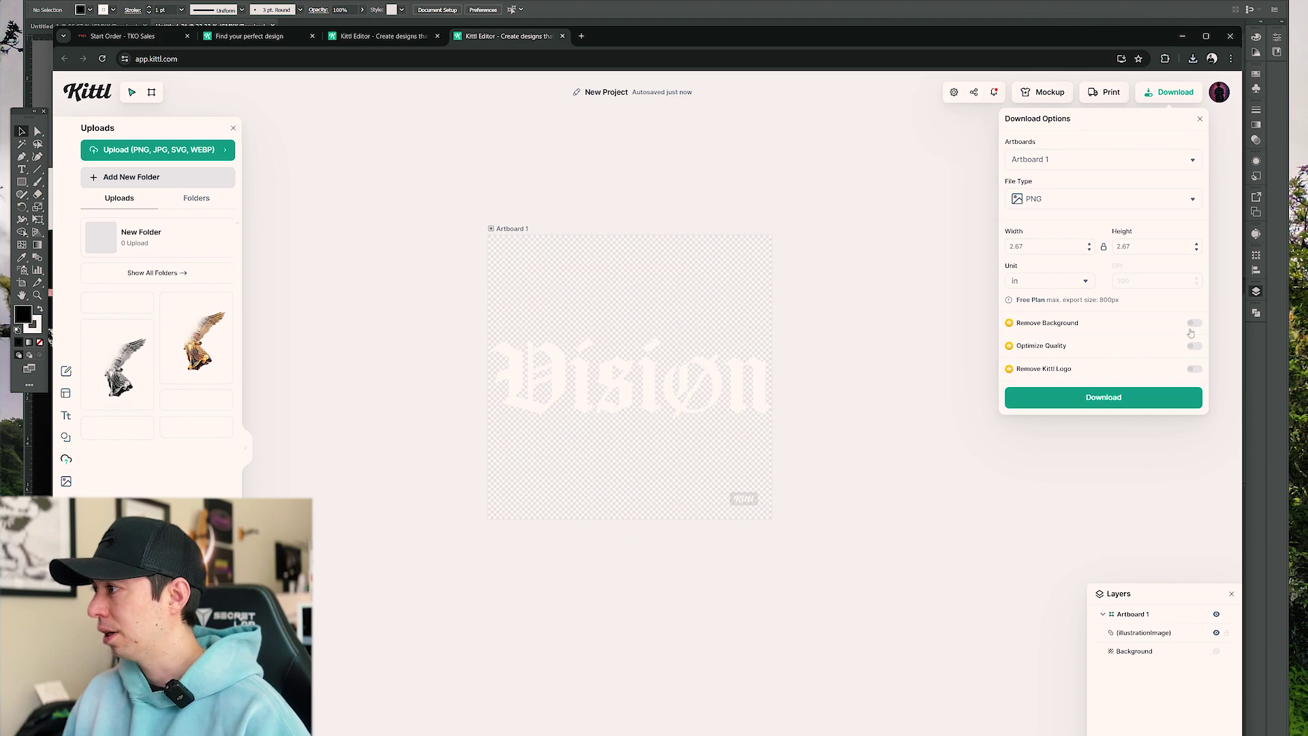
left_click(1103, 397)
left_click(909, 285)
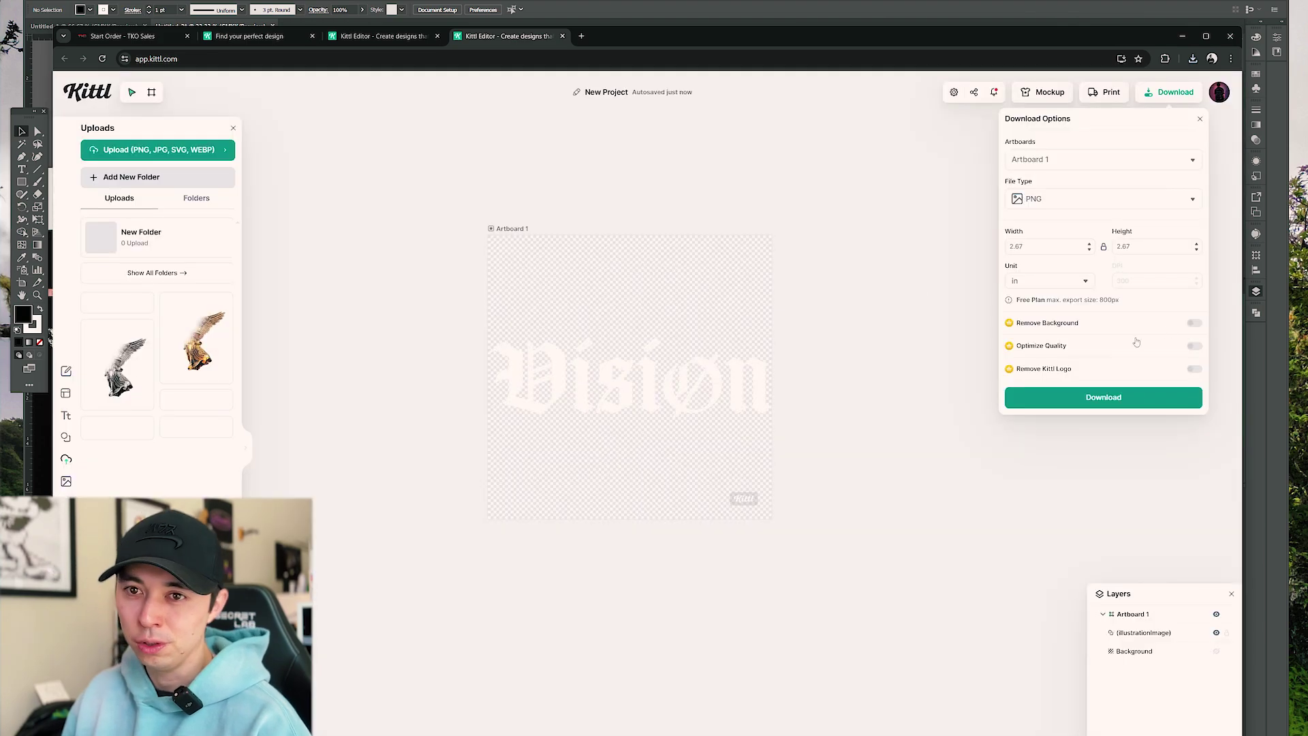
left_click(1126, 395)
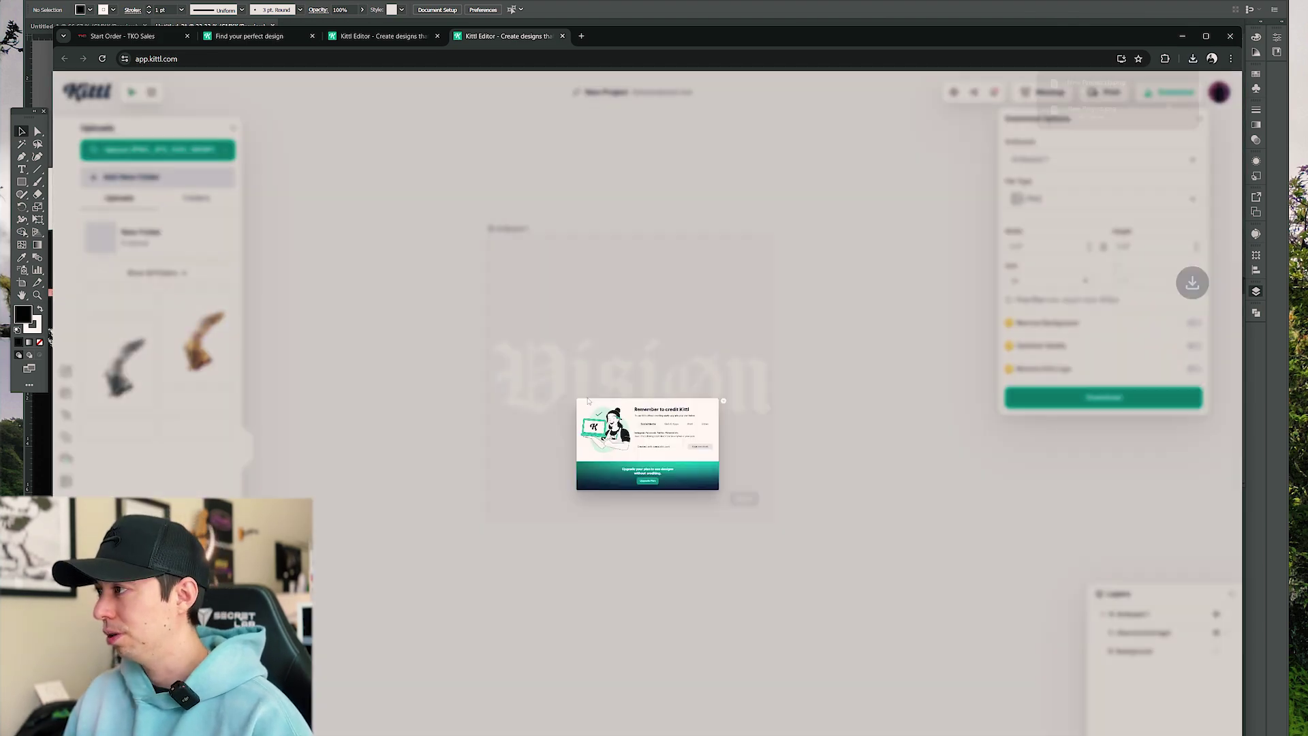
left_click(879, 312)
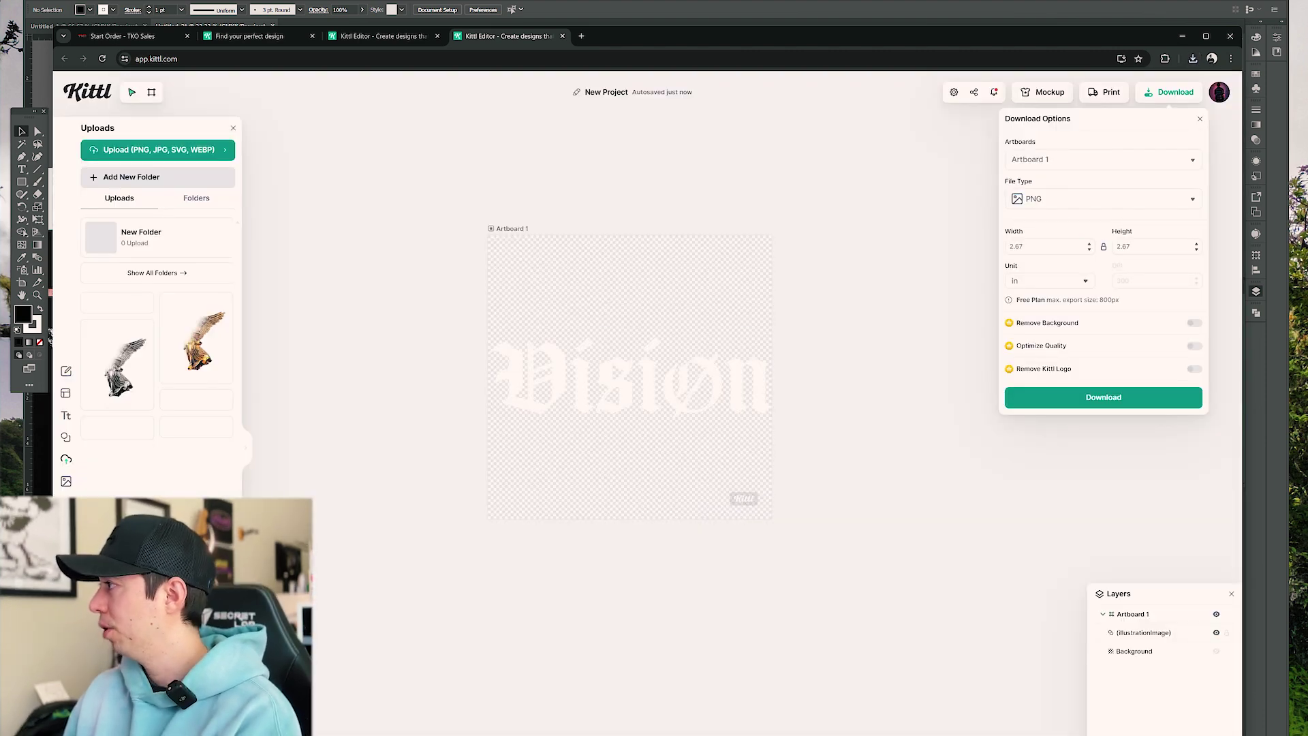
Return to the larger artboard's project, try positioning the exported lettering image near its center, and delete that image
left_click(49, 339)
left_click(402, 36)
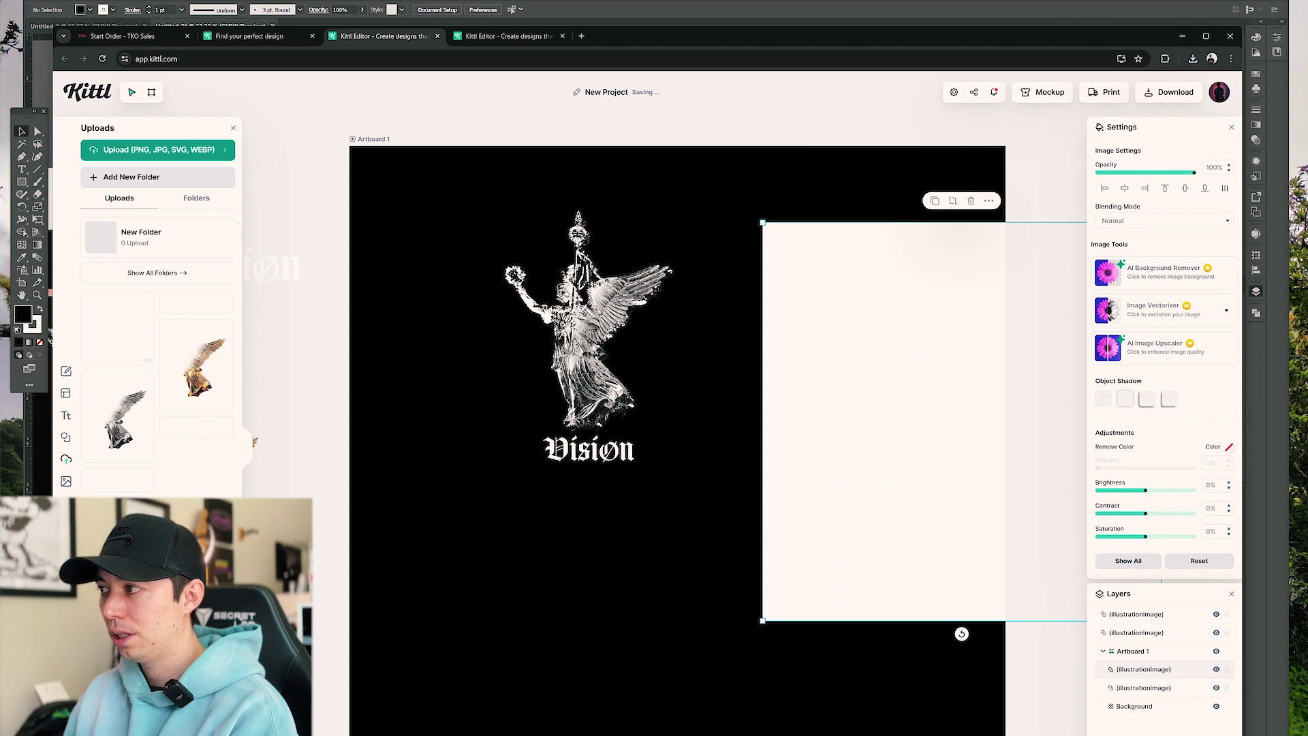
left_click_drag(955, 354, 698, 367)
scroll(828, 467, "down", 3)
scroll(823, 467, "up", 3)
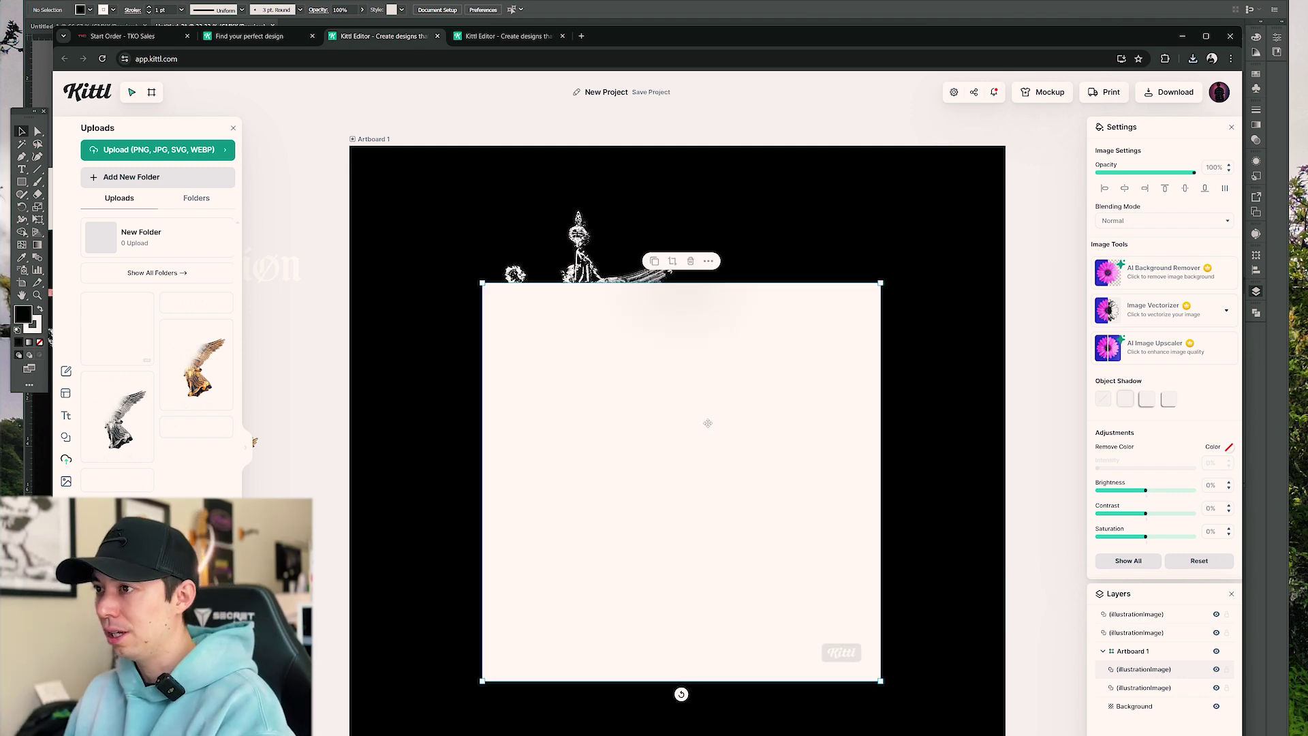
key("Delete")
Place the white Vision lettering on the large artboard beside the statue and duplicate it into a column of four
left_click(288, 266)
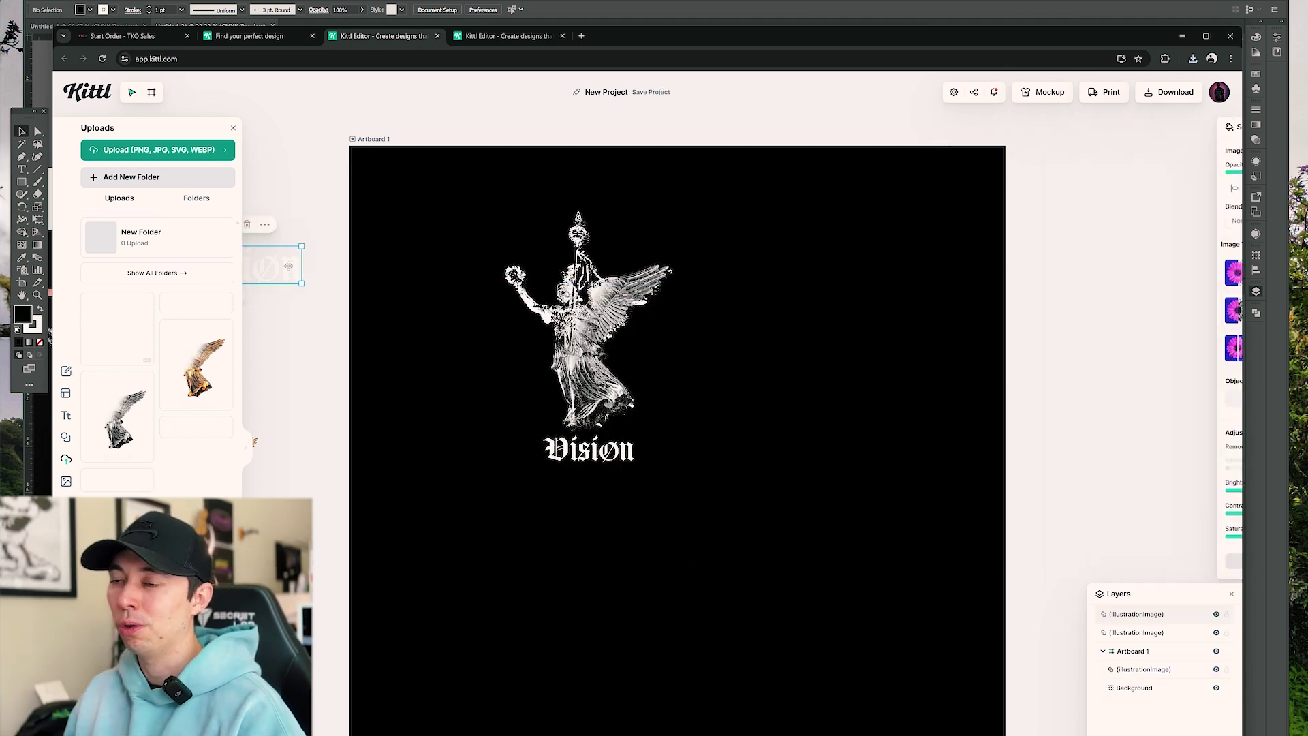
left_click_drag(289, 266, 795, 386)
left_click(911, 325)
left_click(829, 348)
left_click_drag(795, 386, 939, 385)
key("ctrl+z")
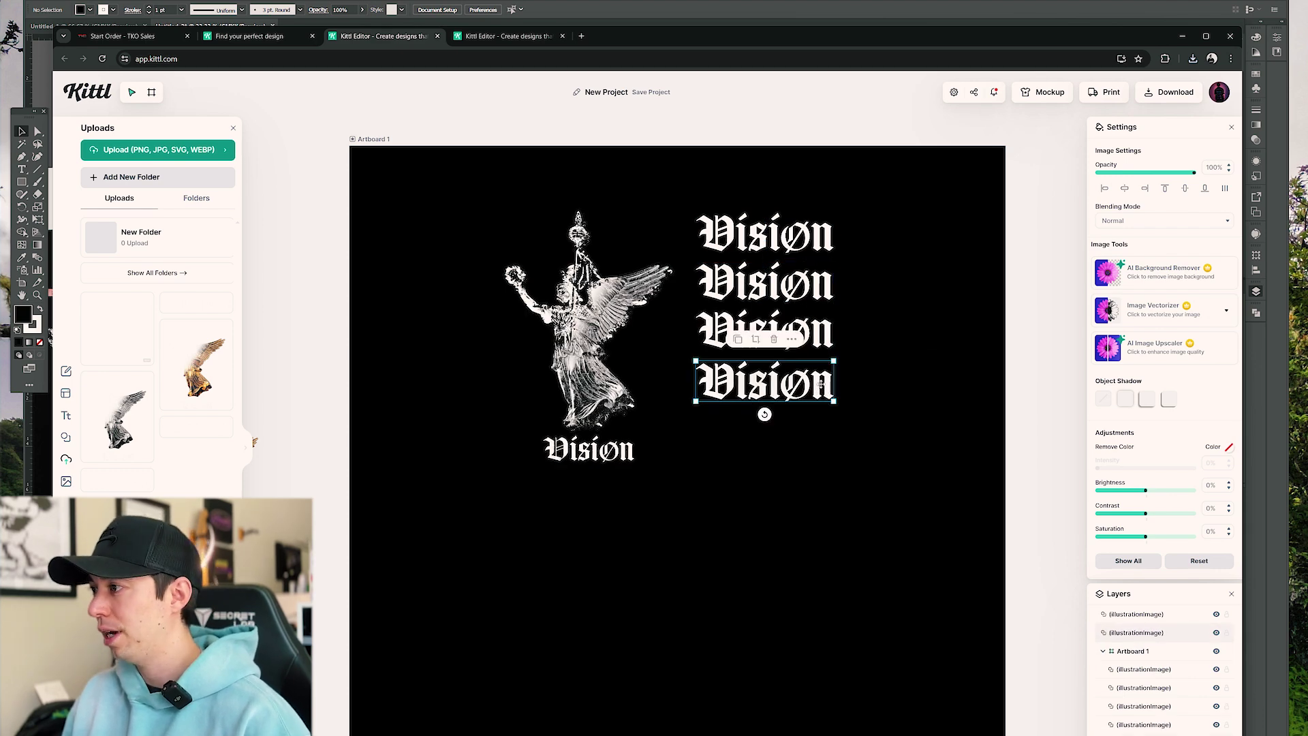
Duplicate the Vision lettering twice more below the column and adjust the positions of the two lowest copies
left_click_drag(800, 387, 810, 481)
left_click(856, 434)
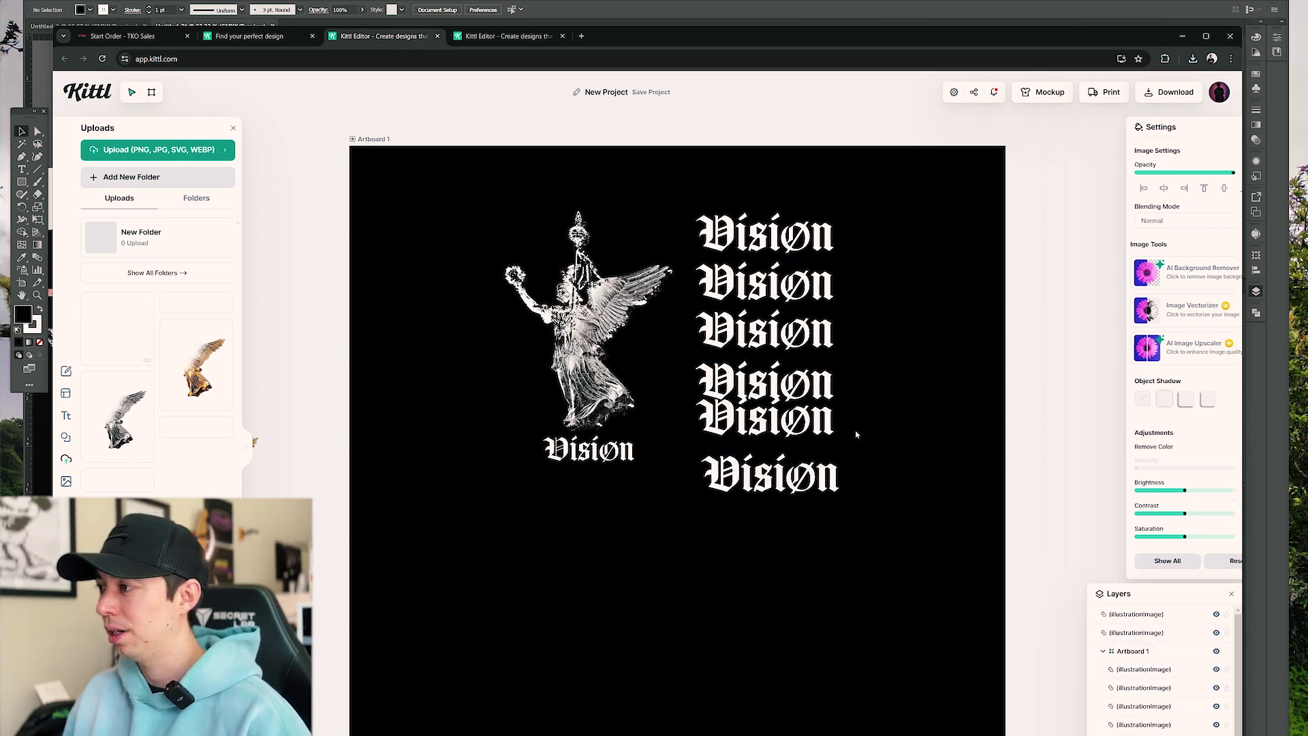
left_click_drag(809, 421, 808, 429)
left_click_drag(818, 488, 813, 490)
left_click(876, 485)
scroll(788, 370, "up", 3)
scroll(783, 384, "up", 2)
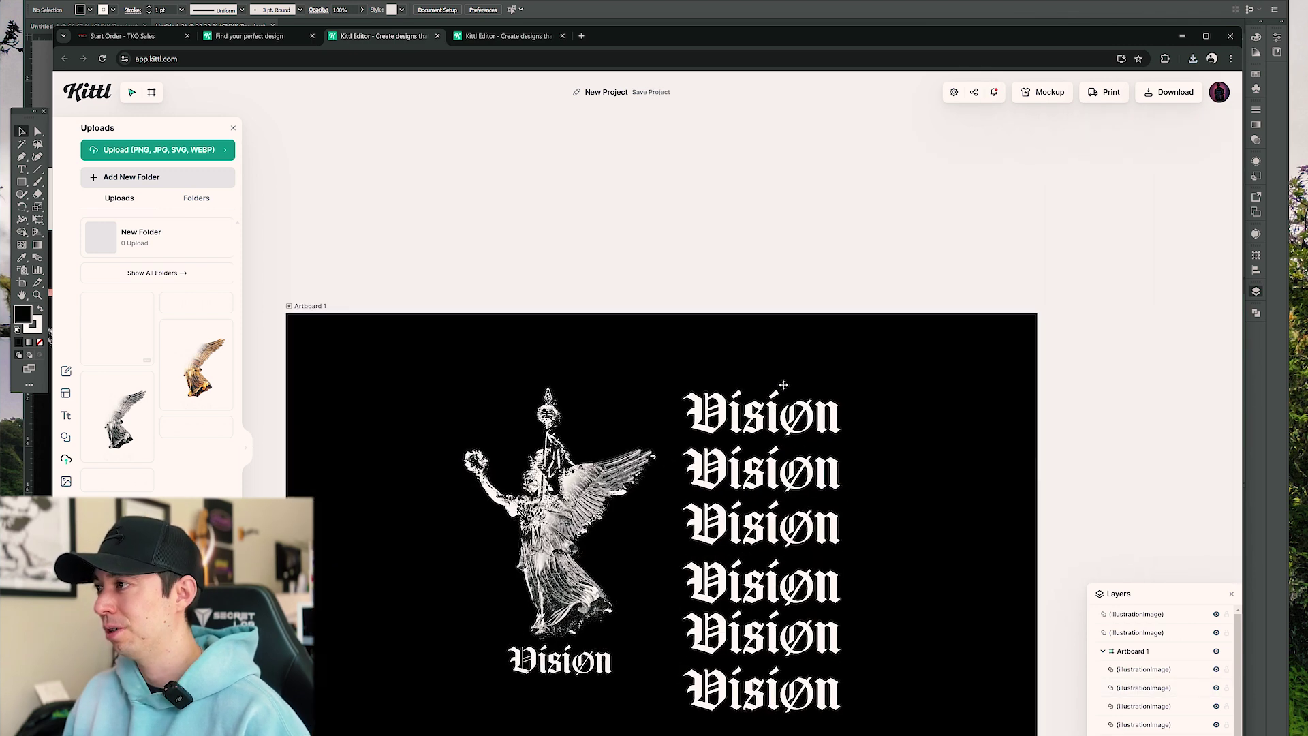
Place another copy of the Vision lettering beside the topmost one, level with the first row
left_click_drag(783, 389, 932, 416)
key("ctrl+z")
scroll(941, 470, "down", 3)
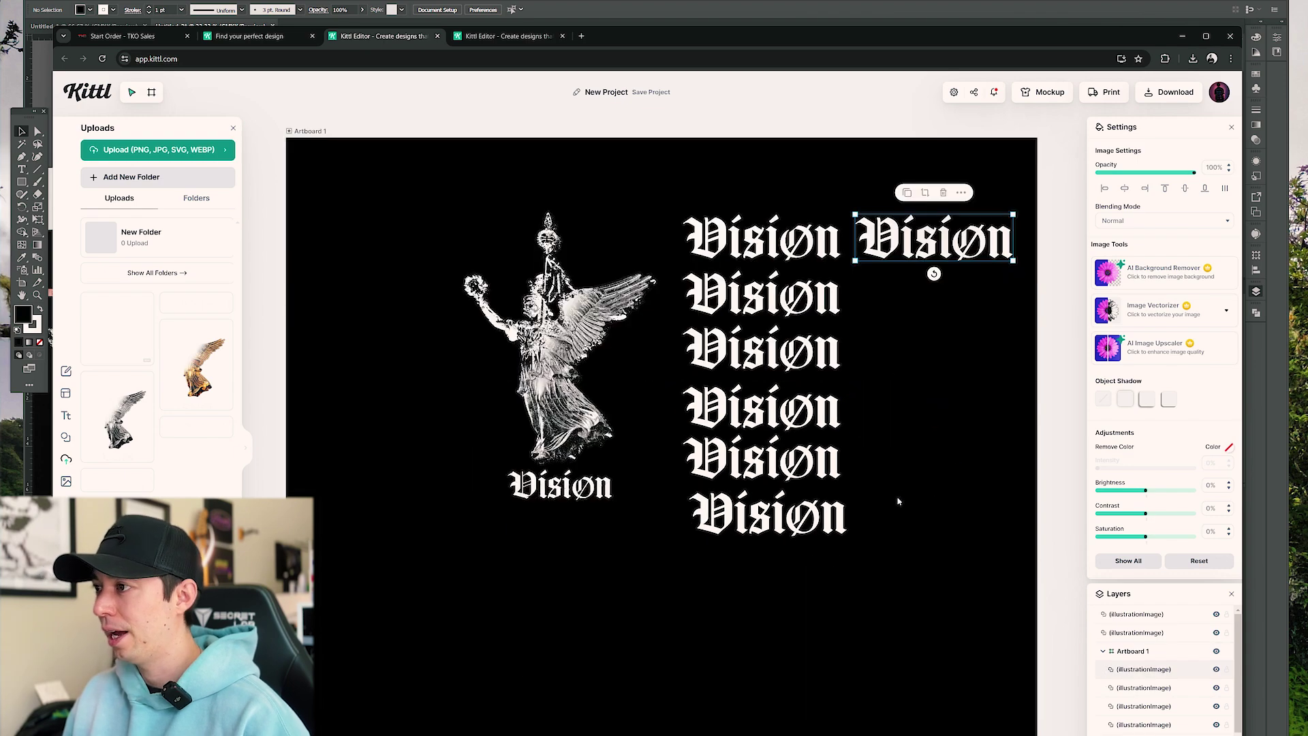
Enlarge the statue design to just over half the artboard's width and move it up near the upper edge
left_click_drag(318, 363, 287, 698)
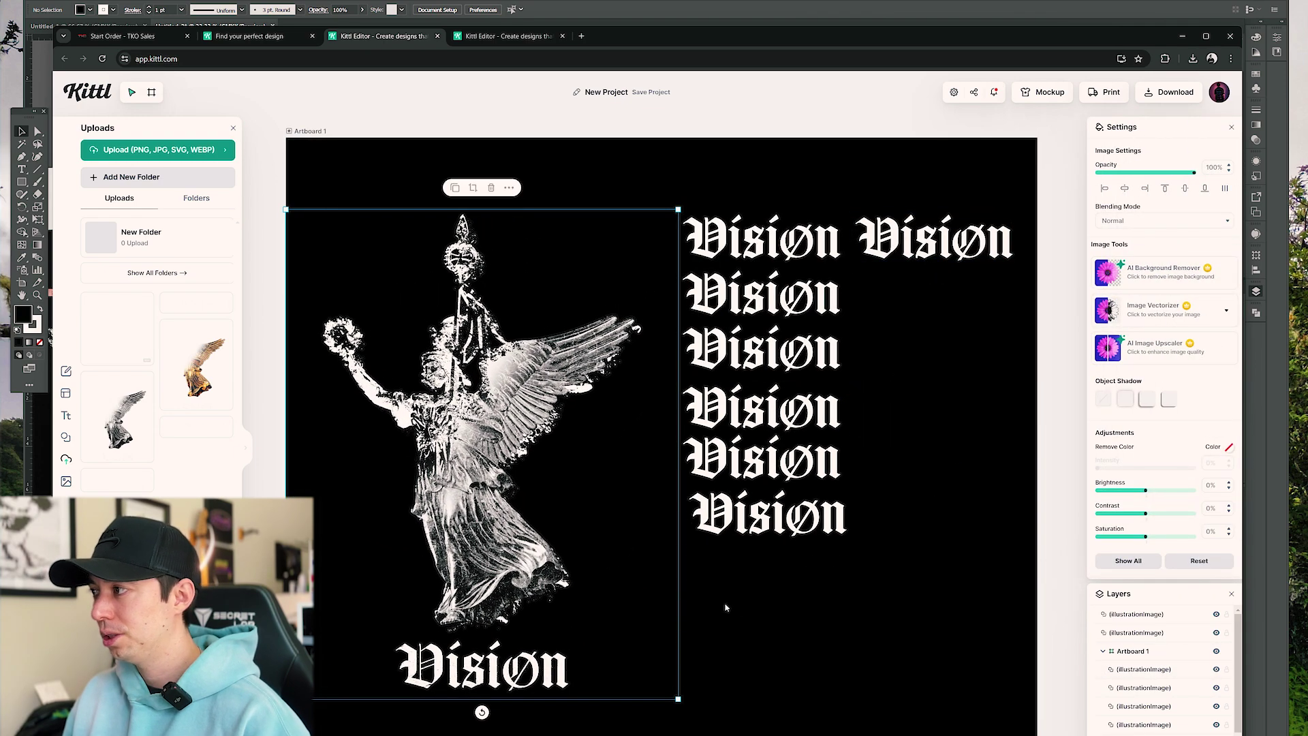
left_click(726, 607)
scroll(893, 402, "down", 3)
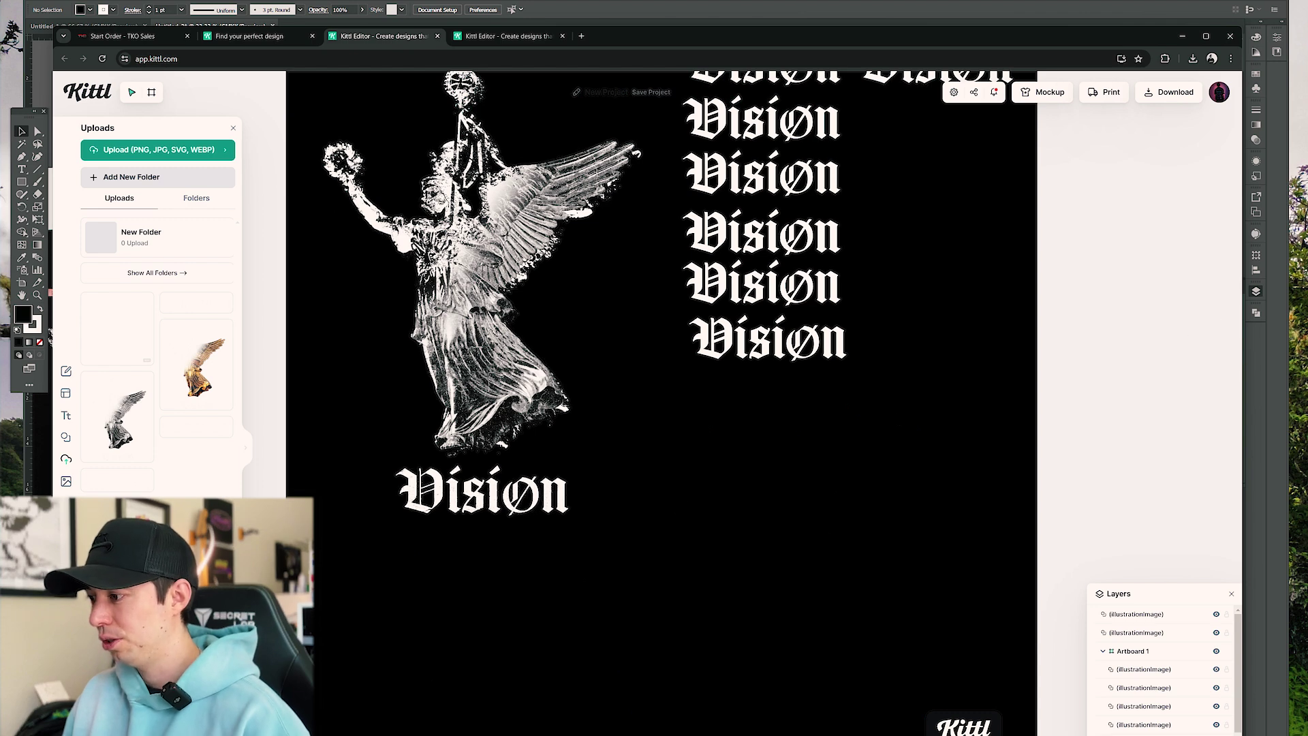
key("ctrl+minus")
key("ctrl+minus")
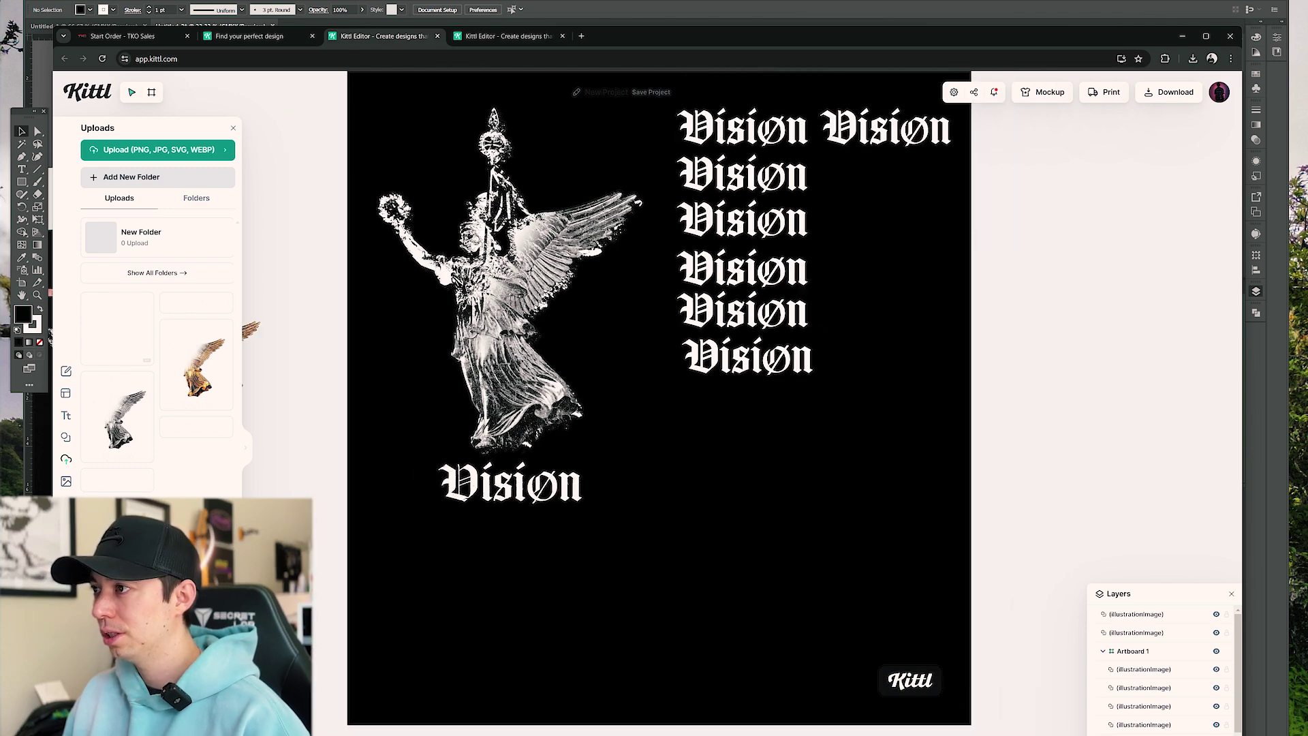
left_click_drag(626, 340, 628, 305)
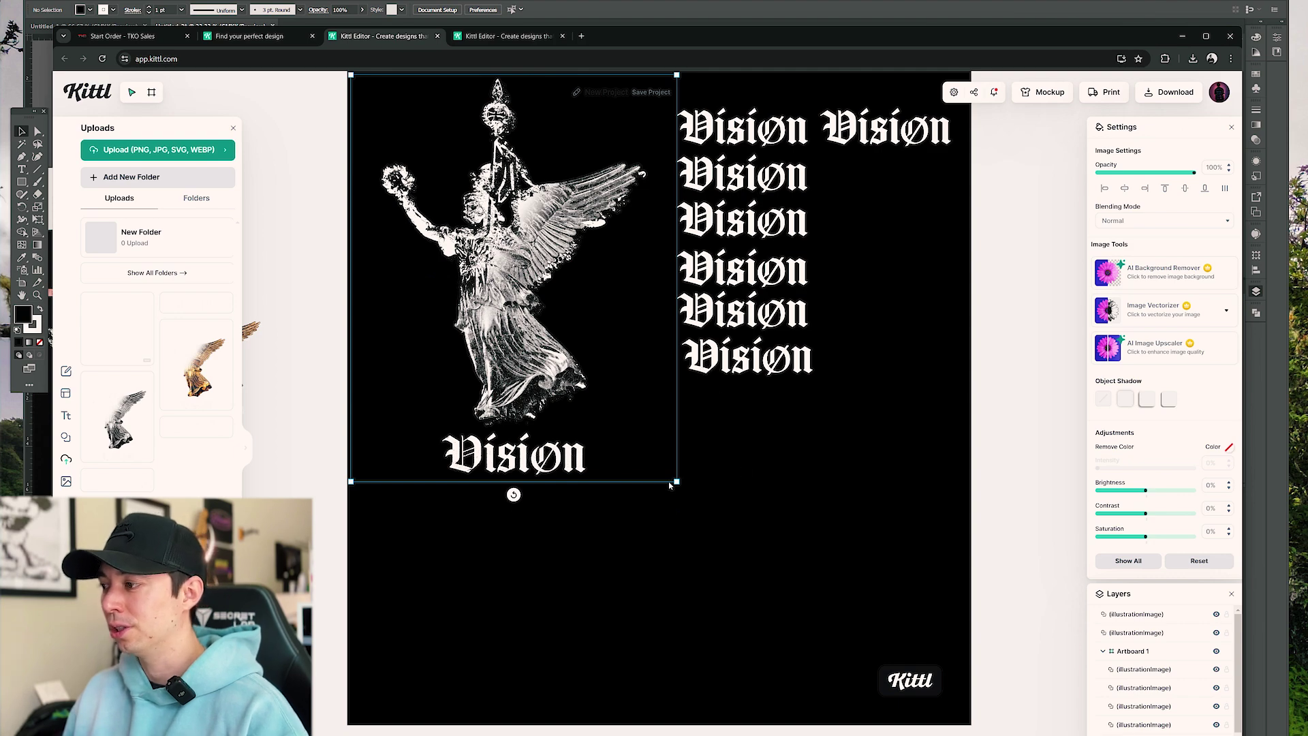
left_click_drag(676, 482, 719, 461)
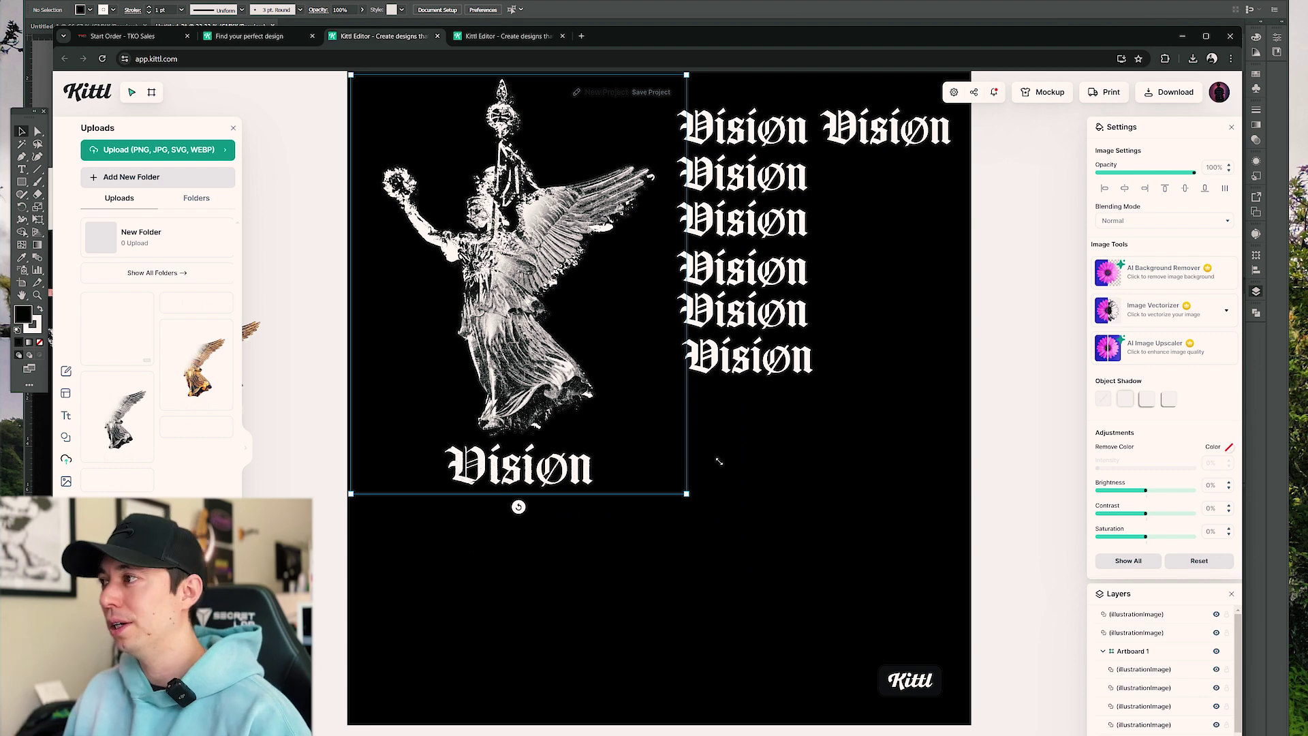
left_click(925, 462)
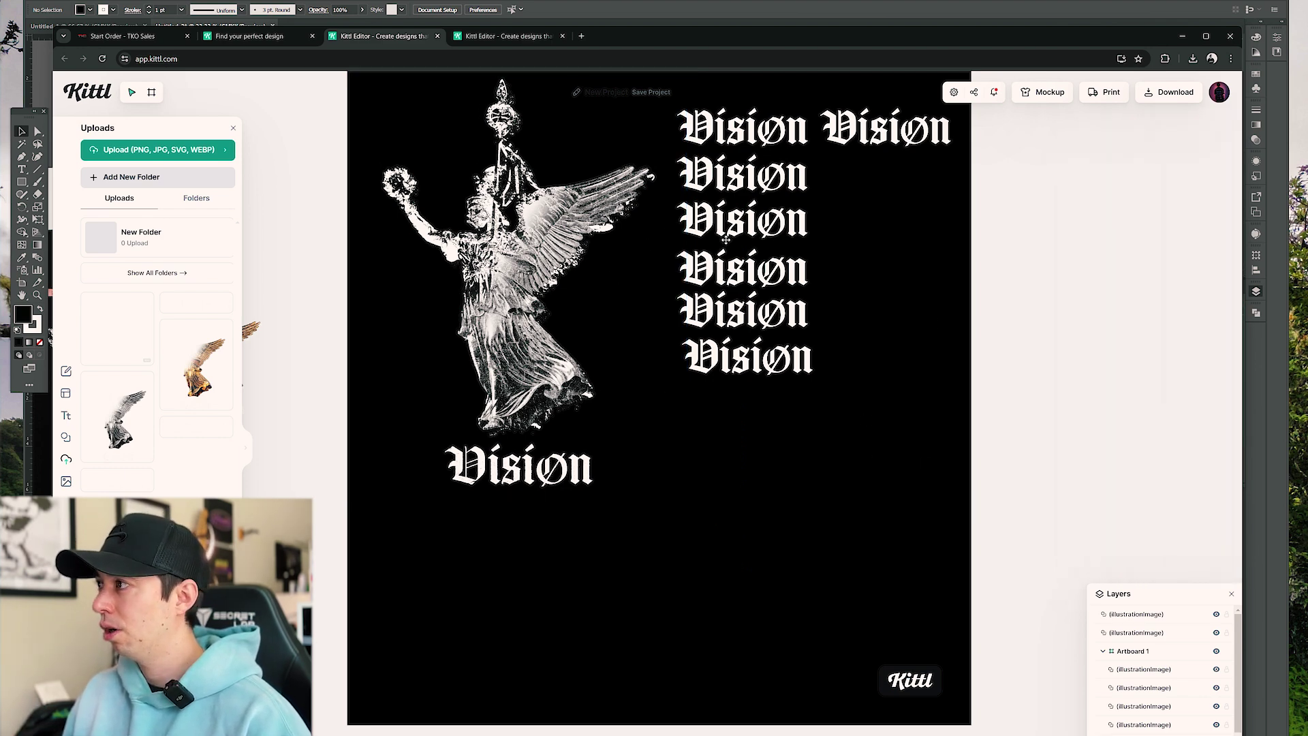
Open the download options for the large artboard
left_click(1162, 100)
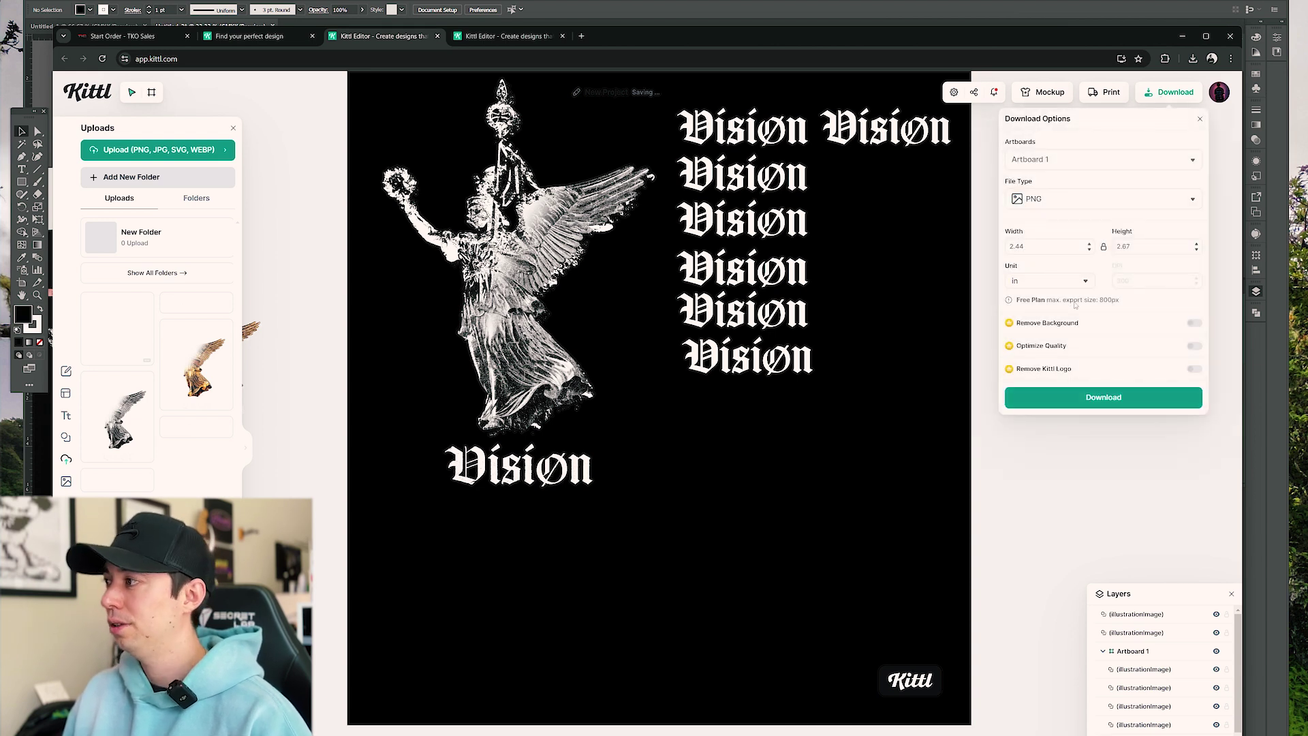